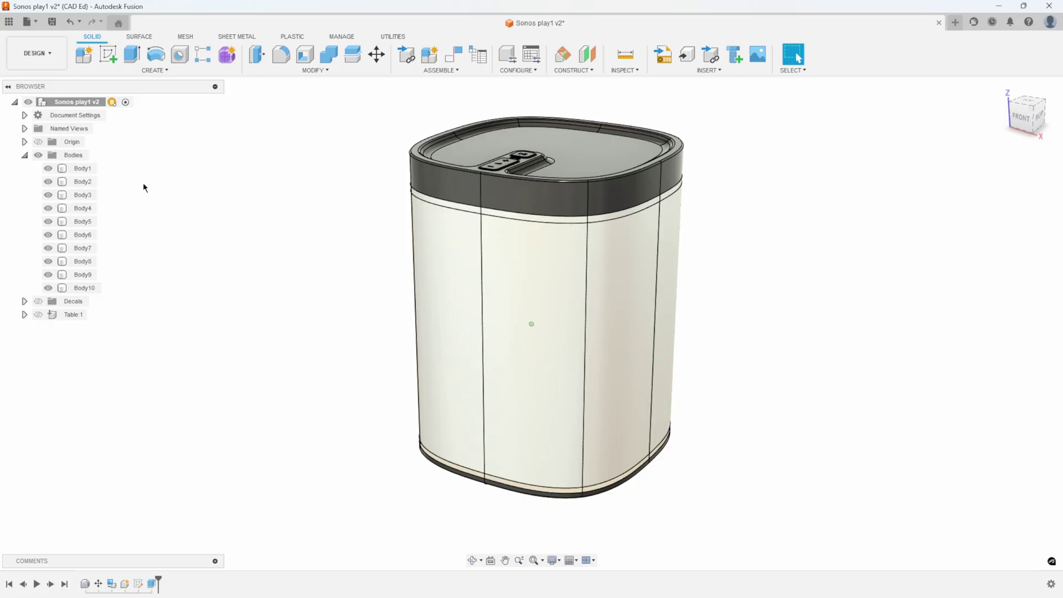
# Step: Isolate Body6, the light outer shell around the speaker's sides
pyautogui.click(452, 277)
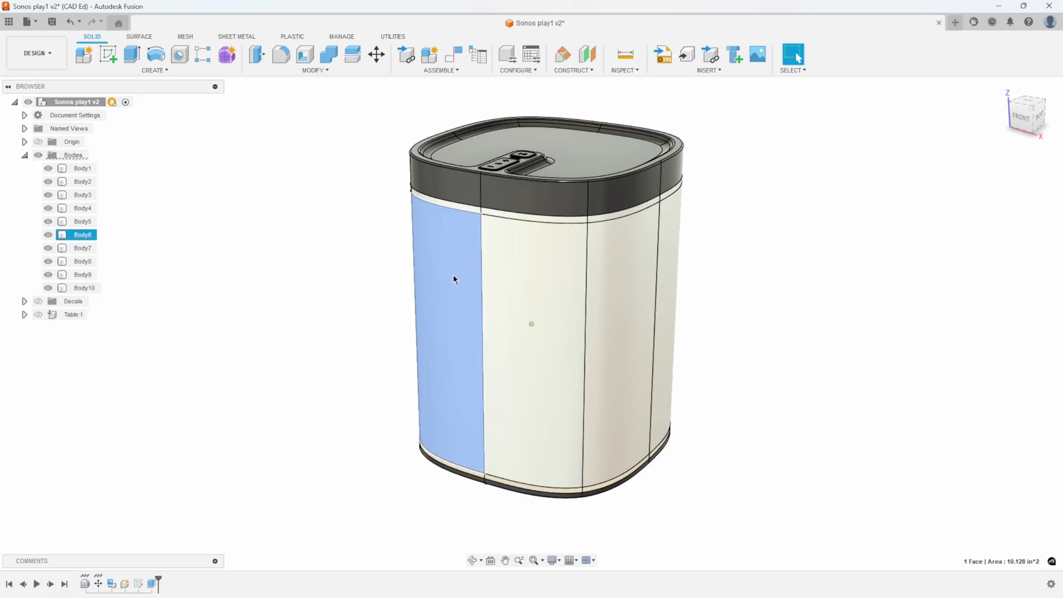
pyautogui.click(83, 235)
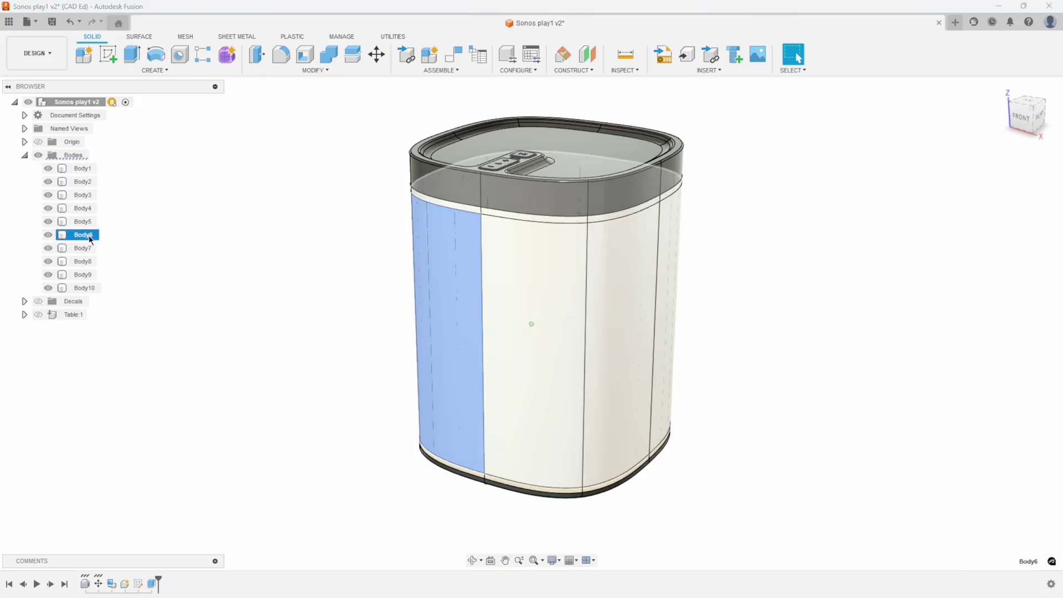
pyautogui.rightClick(91, 238)
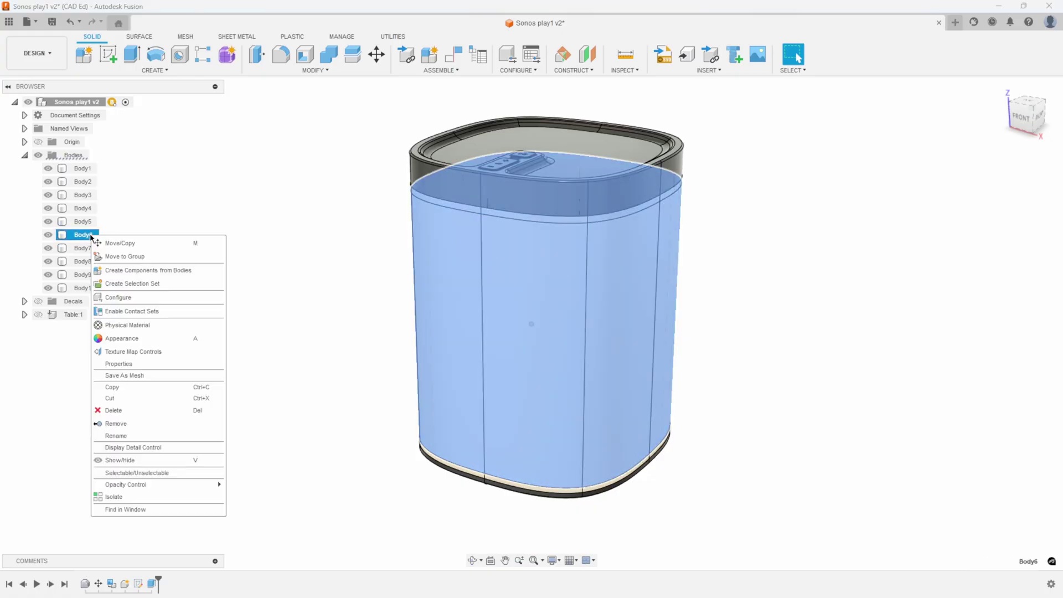
pyautogui.click(150, 496)
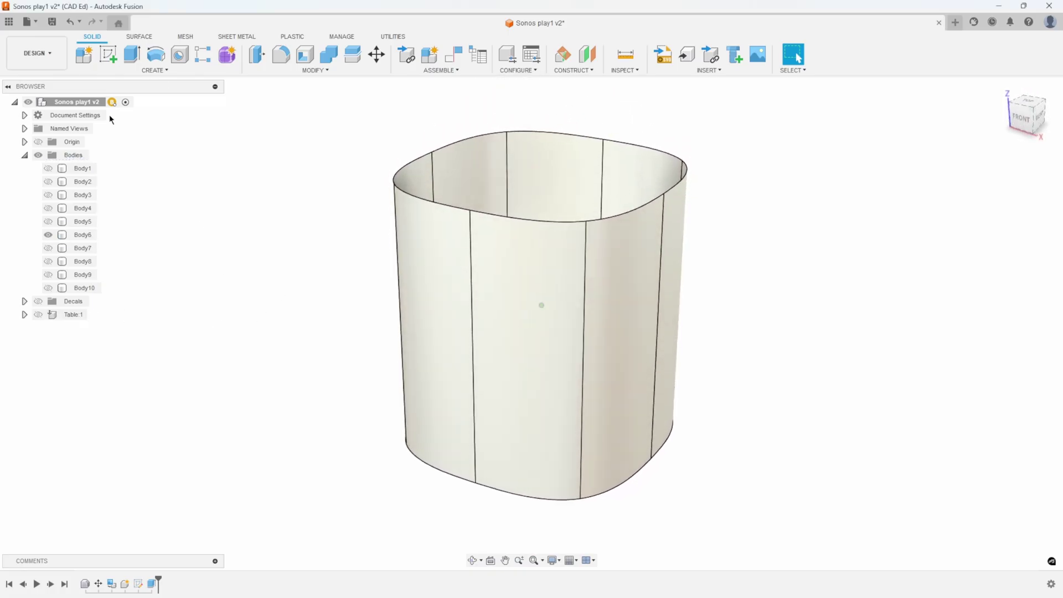
# Step: Switch to the Render workspace and open the Steel category of metal appearances in the appearance library
pyautogui.click(37, 53)
pyautogui.click(51, 117)
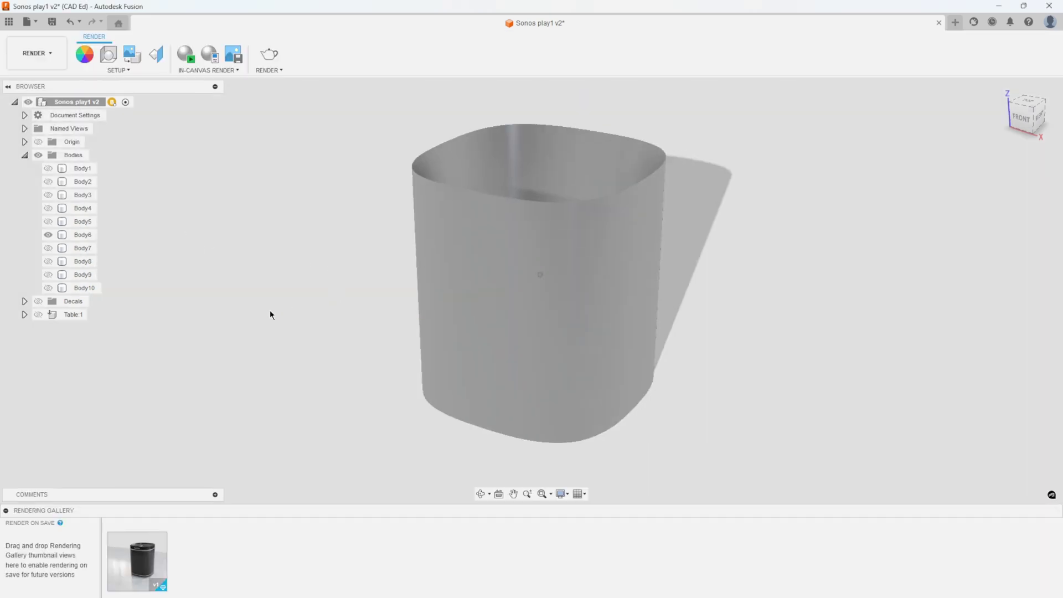
pyautogui.click(85, 55)
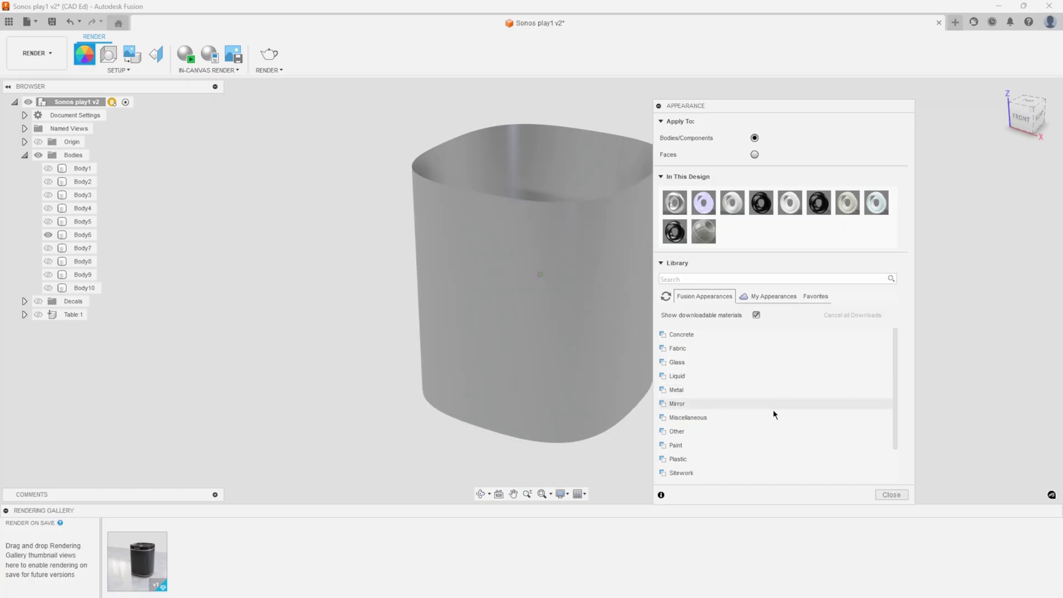
pyautogui.click(693, 389)
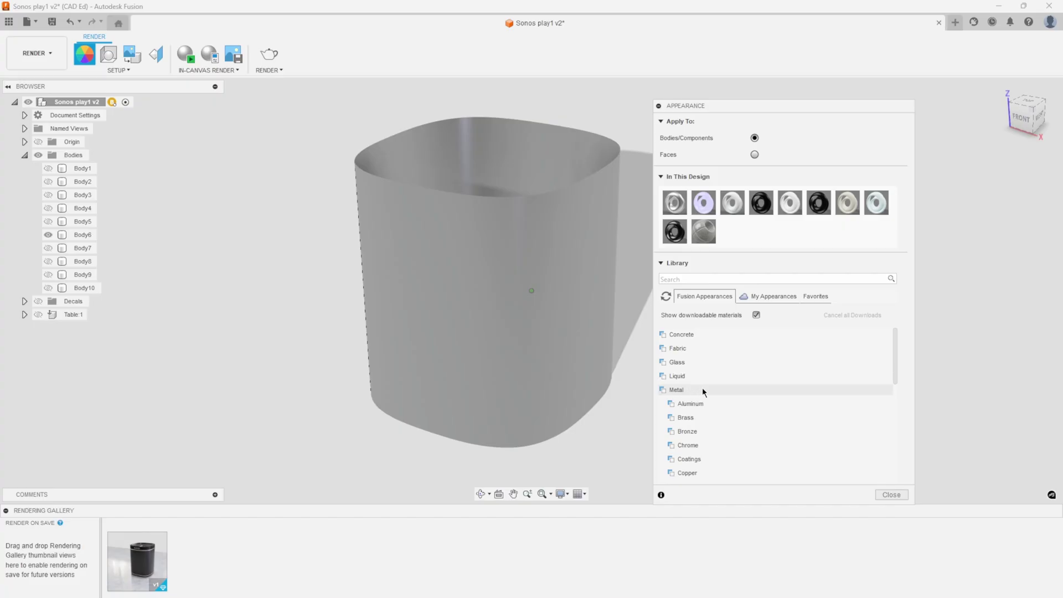
pyautogui.scroll(-5, 733, 397)
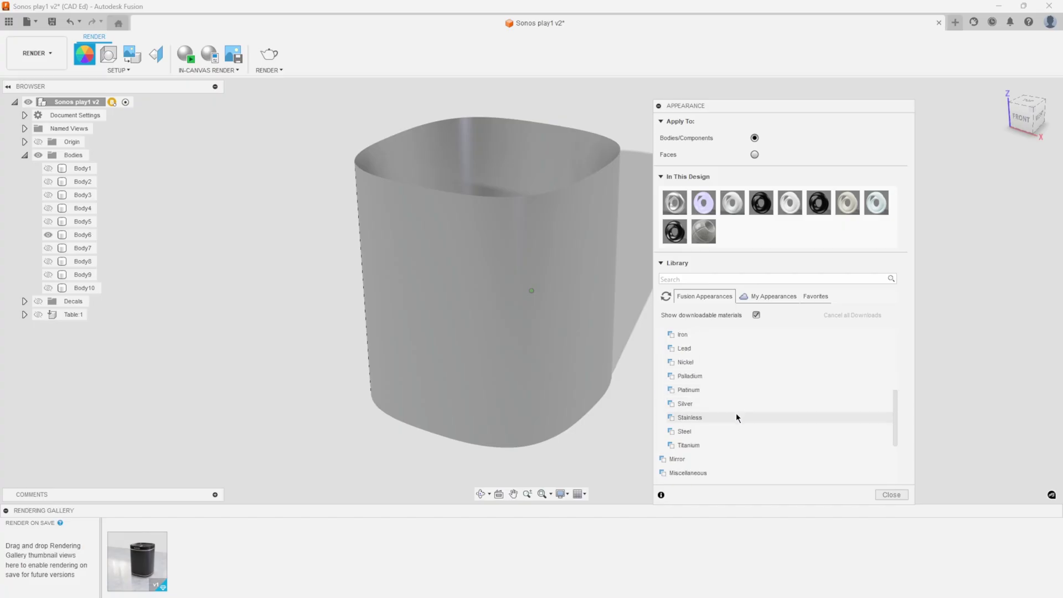
pyautogui.click(692, 432)
pyautogui.scroll(-3, 775, 408)
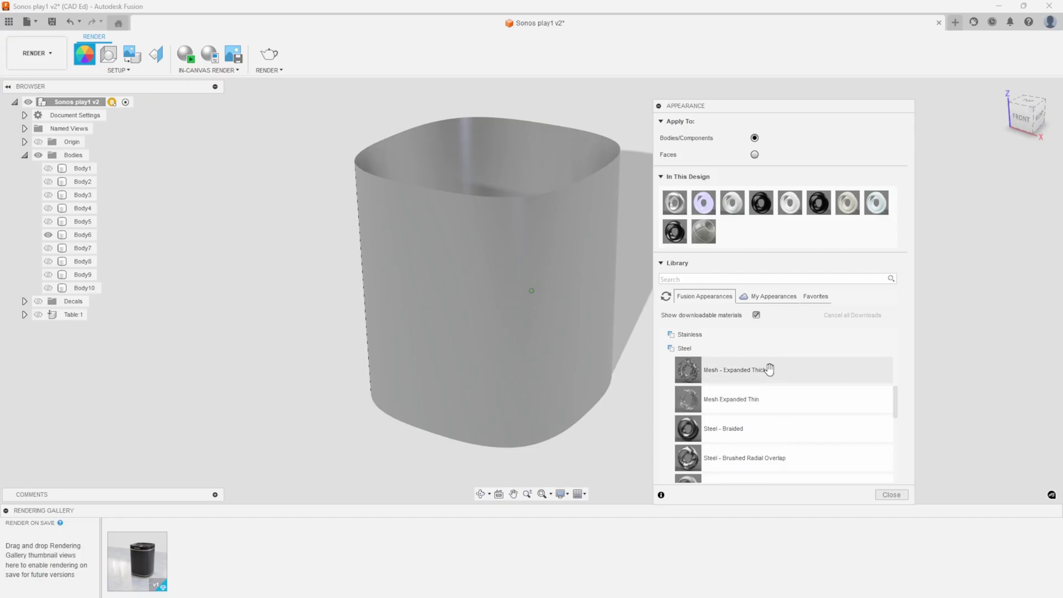
# Step: Try the two expanded mesh appearances and the 1 Bar, 3 Bar and Tread Brite steel diamond plates on the isolated body
pyautogui.moveTo(769, 369); pyautogui.dragTo(496, 320)
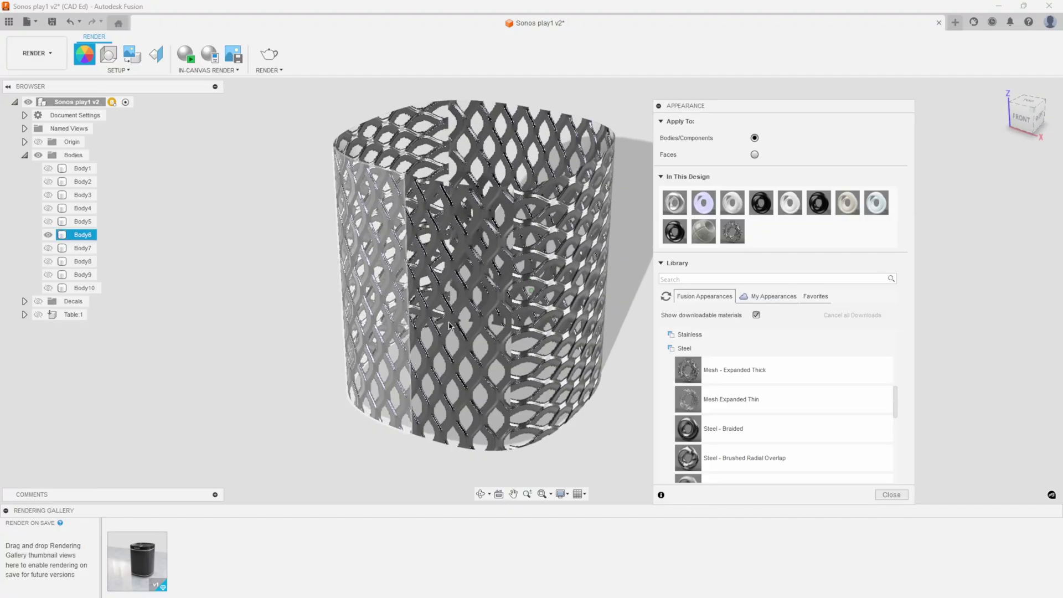
pyautogui.moveTo(768, 400); pyautogui.dragTo(534, 348)
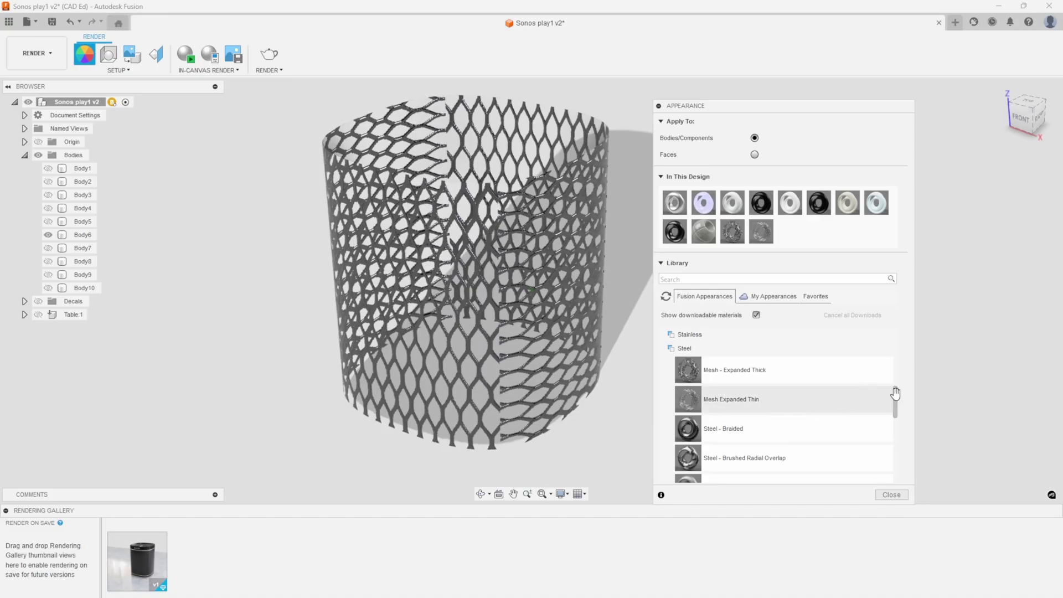
pyautogui.moveTo(895, 394); pyautogui.dragTo(896, 421)
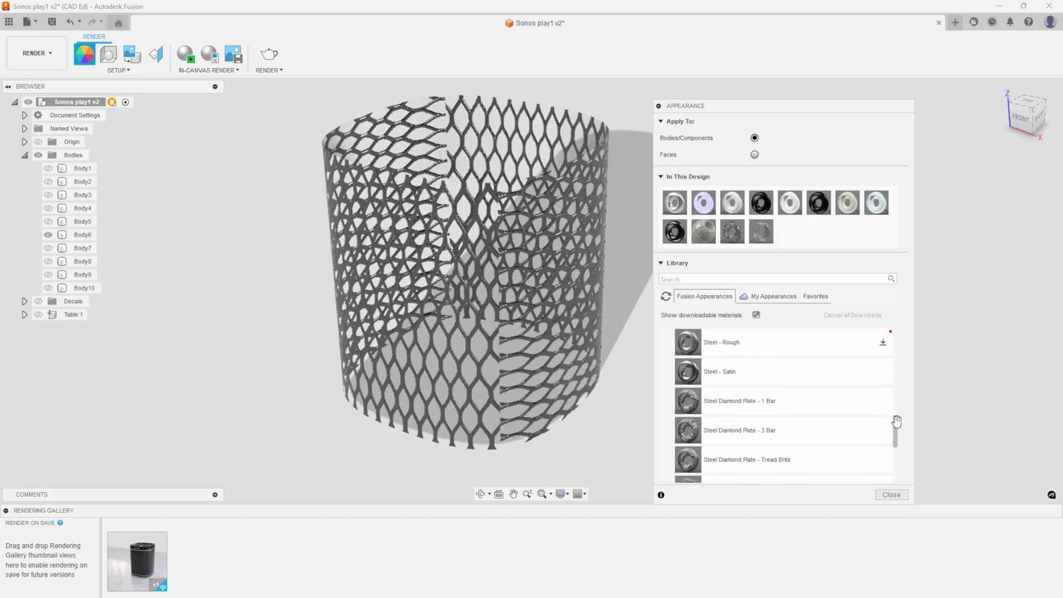
pyautogui.moveTo(802, 428); pyautogui.dragTo(560, 429)
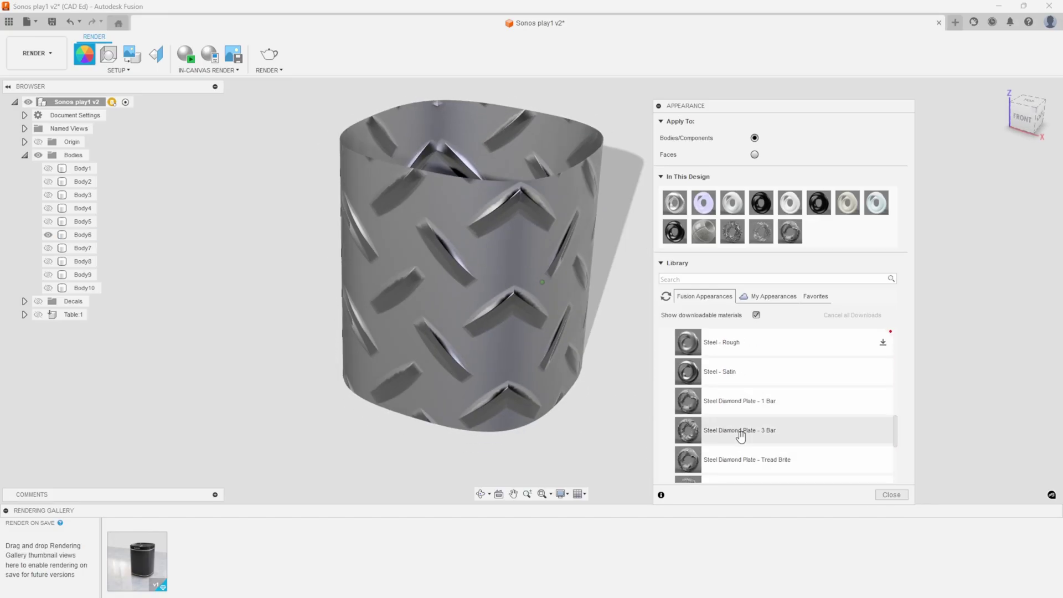
pyautogui.moveTo(740, 436); pyautogui.dragTo(543, 390)
pyautogui.moveTo(795, 459); pyautogui.dragTo(542, 439)
# Step: Apply the Steel Hexagonal Mesh appearance to the isolated body
pyautogui.moveTo(895, 428); pyautogui.dragTo(895, 442)
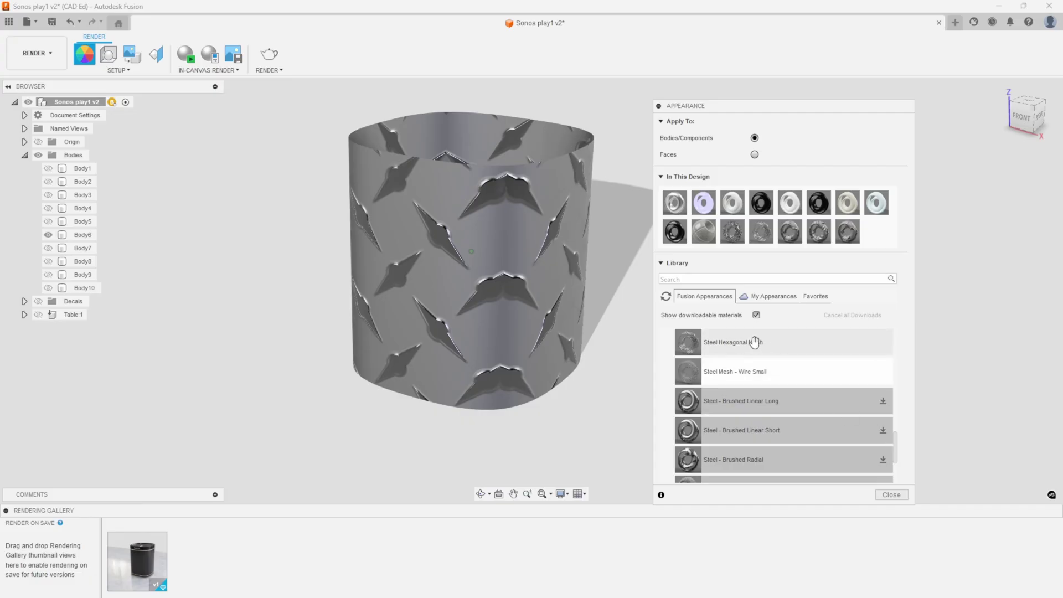
pyautogui.moveTo(756, 342); pyautogui.dragTo(467, 283)
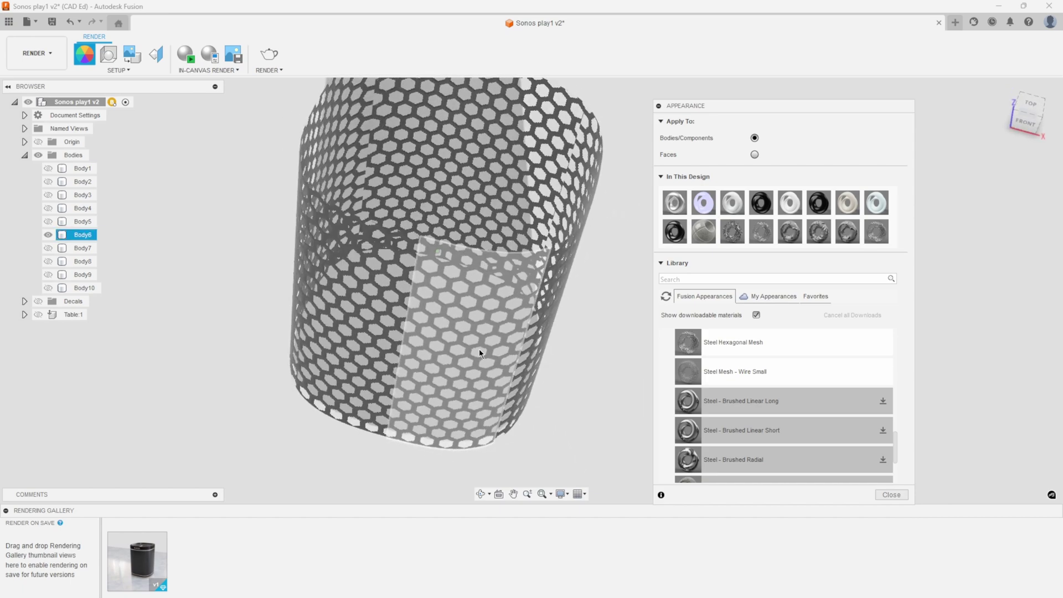
pyautogui.keyDown('shift'); pyautogui.moveTo(479, 353); pyautogui.dragTo(527, 316, button='middle'); pyautogui.keyUp('shift')
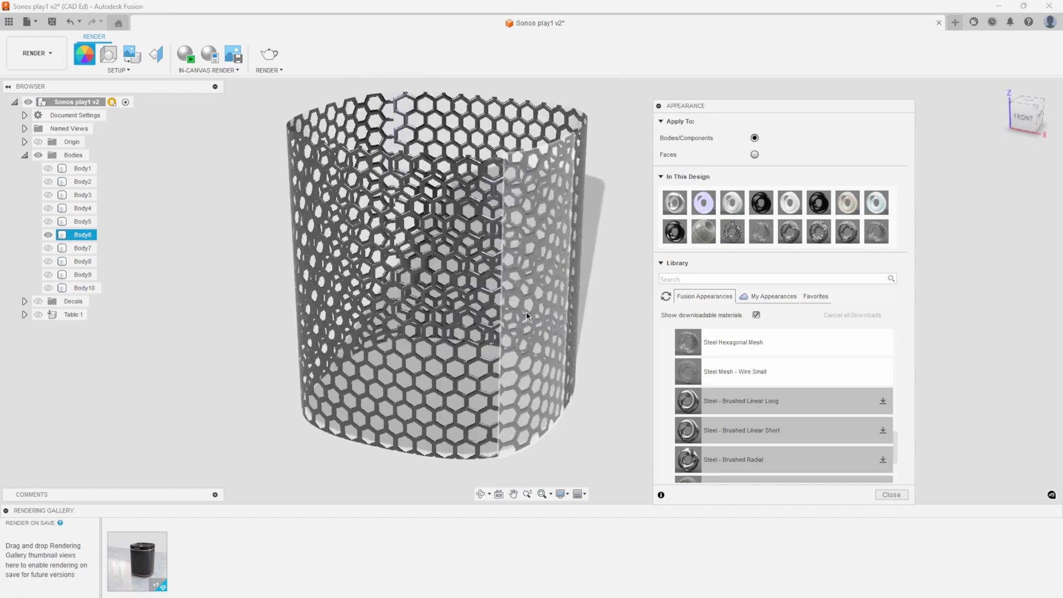
pyautogui.click(620, 276)
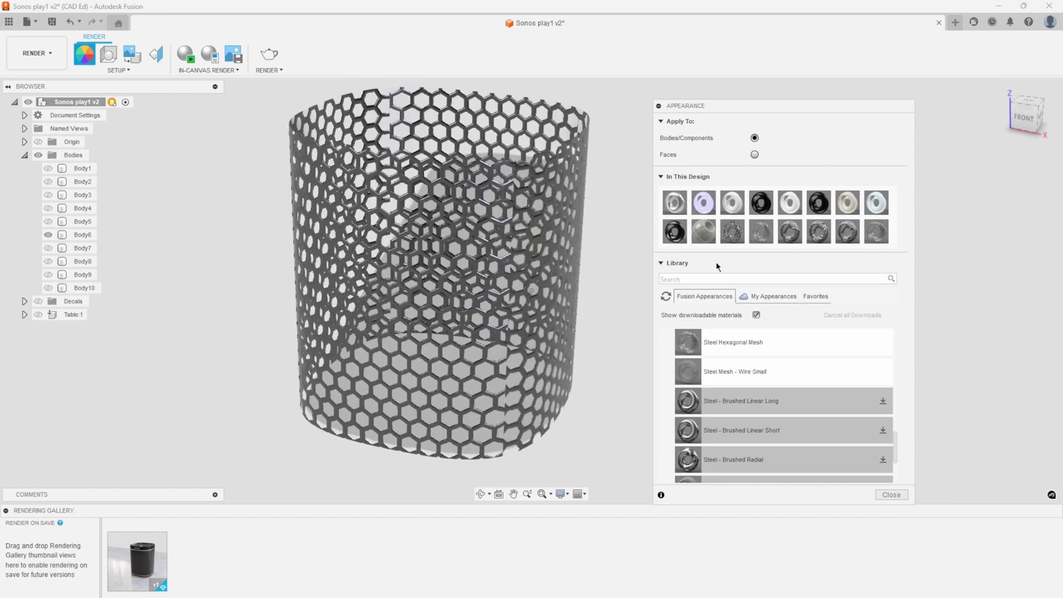
# Step: Delete the unused expanded mesh and diamond plate appearances from the design
pyautogui.rightClick(732, 227)
pyautogui.click(758, 260)
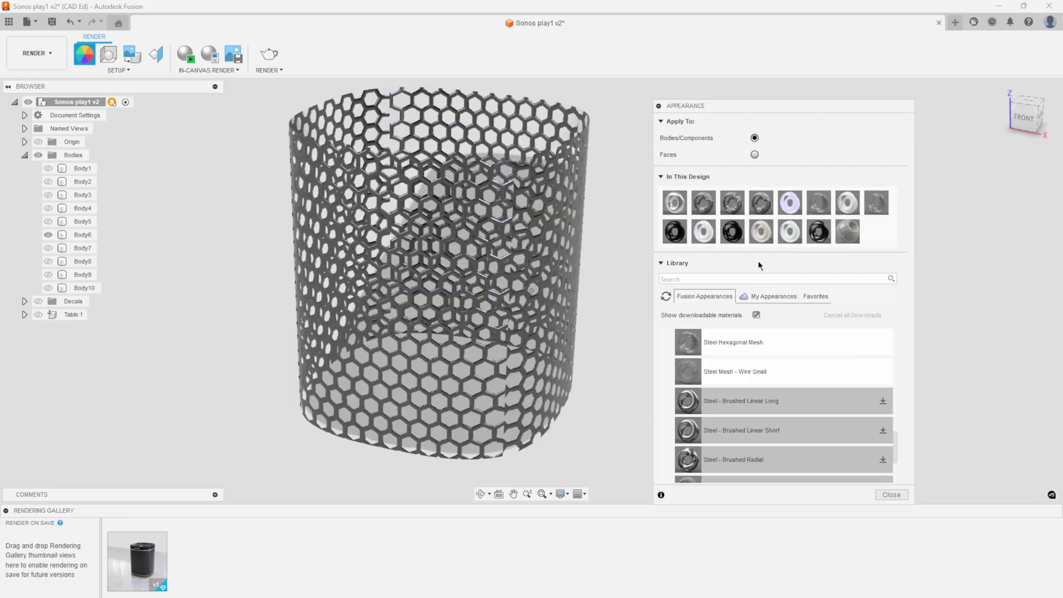
pyautogui.rightClick(697, 193)
pyautogui.click(723, 234)
pyautogui.rightClick(704, 205)
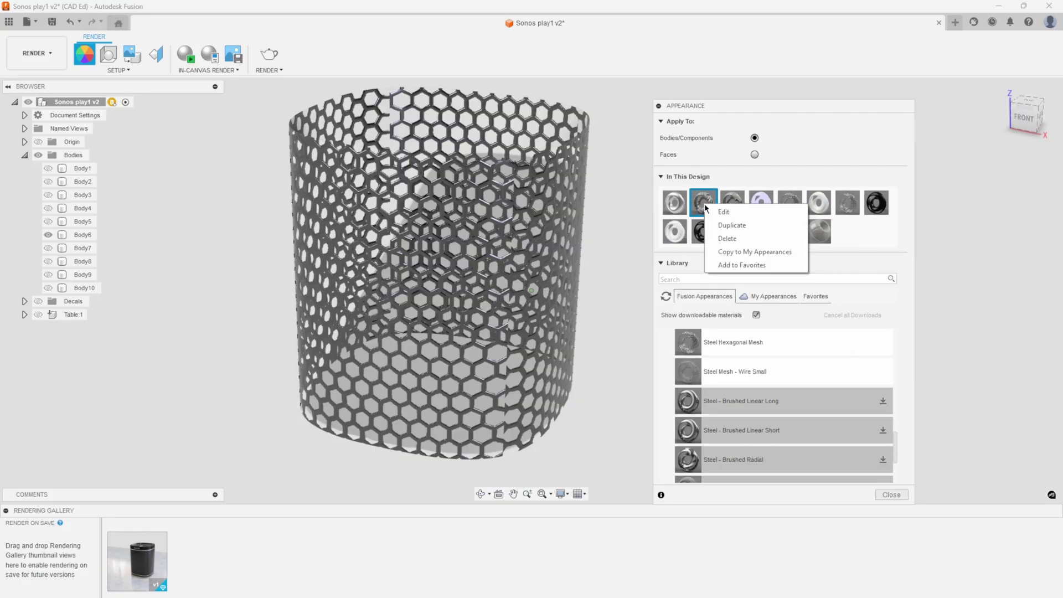
pyautogui.click(726, 238)
pyautogui.rightClick(703, 202)
pyautogui.click(727, 238)
pyautogui.rightClick(790, 202)
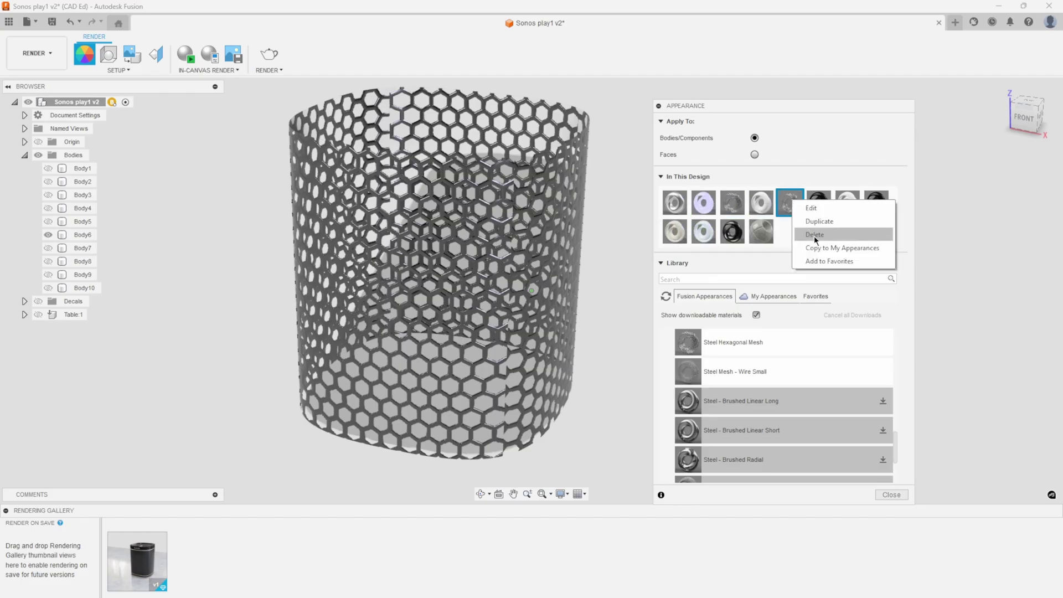
pyautogui.click(815, 235)
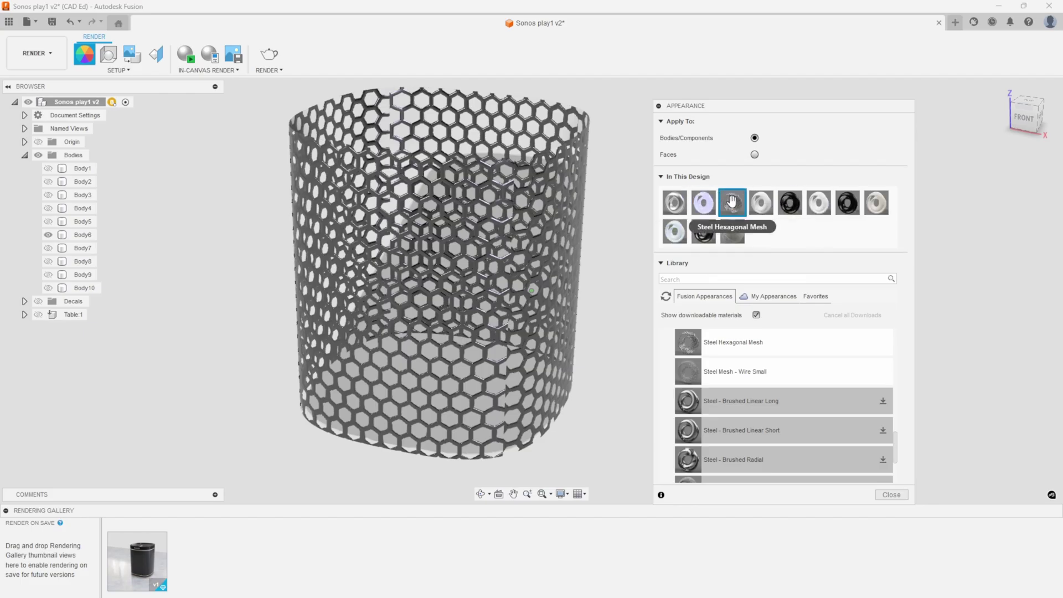
# Step: Edit the Steel Hexagonal Mesh appearance and set its scale to 42
pyautogui.rightClick(733, 199)
pyautogui.click(752, 207)
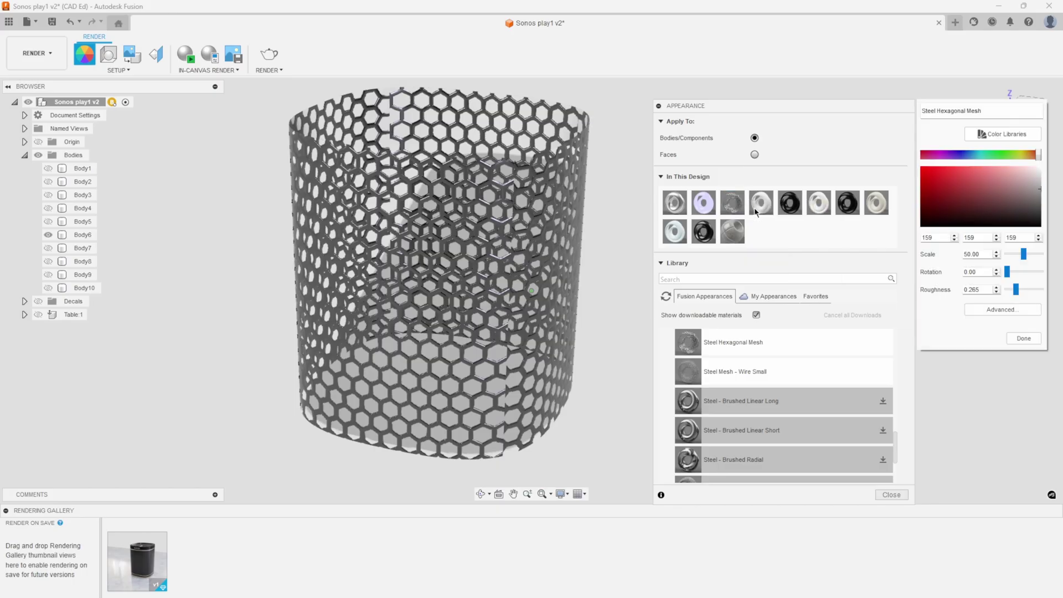
pyautogui.click(996, 251)
pyautogui.click(996, 252)
pyautogui.click(996, 252)
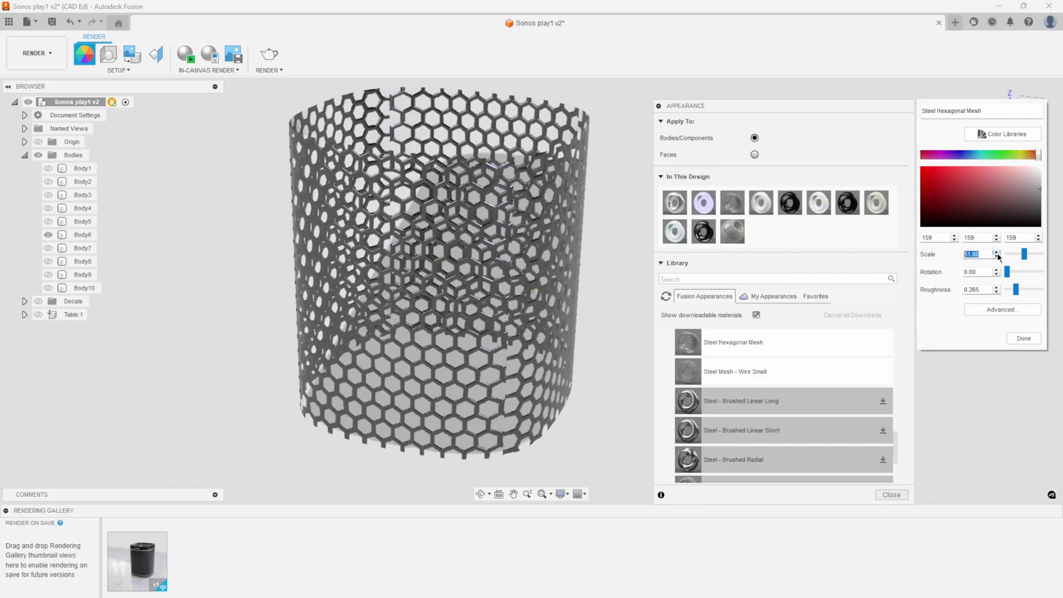
pyautogui.click(996, 256)
pyautogui.click(995, 257)
pyautogui.click(996, 256)
pyautogui.click(996, 257)
pyautogui.click(996, 256)
pyautogui.click(996, 256)
pyautogui.click(995, 256)
pyautogui.click(996, 257)
pyautogui.click(996, 256)
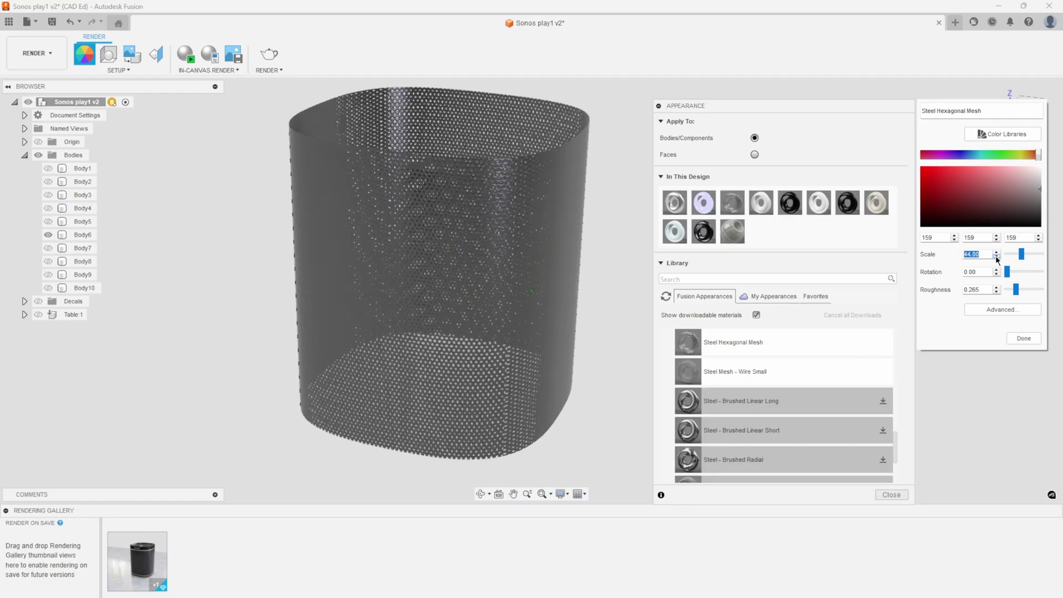
pyautogui.click(995, 257)
pyautogui.click(996, 256)
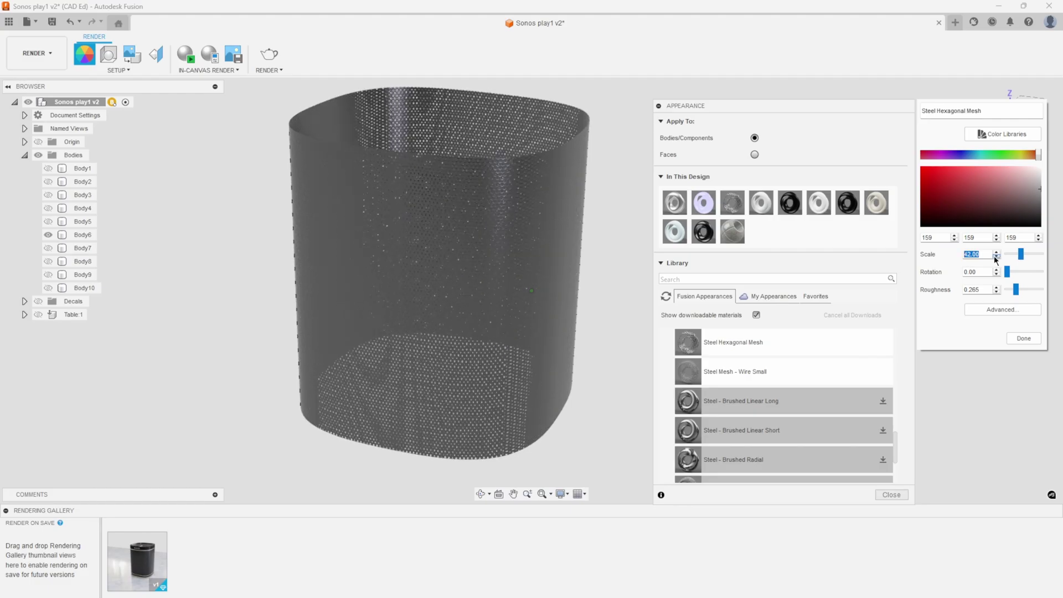
# Step: Examine the hexagonal mesh pattern up close along the body's upper edge
pyautogui.scroll(8, 622, 148)
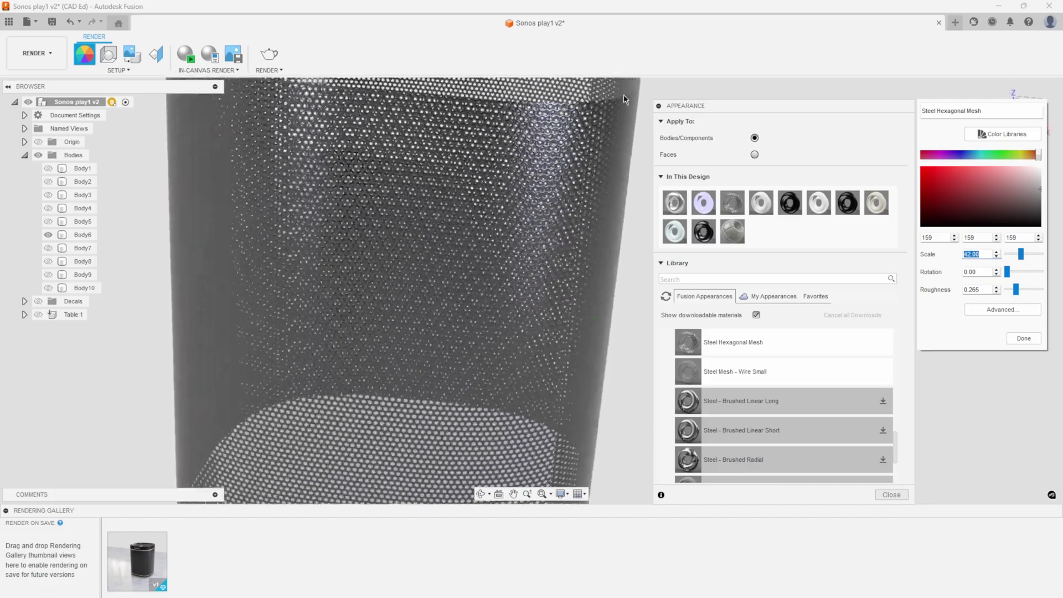
pyautogui.scroll(5, 644, 78)
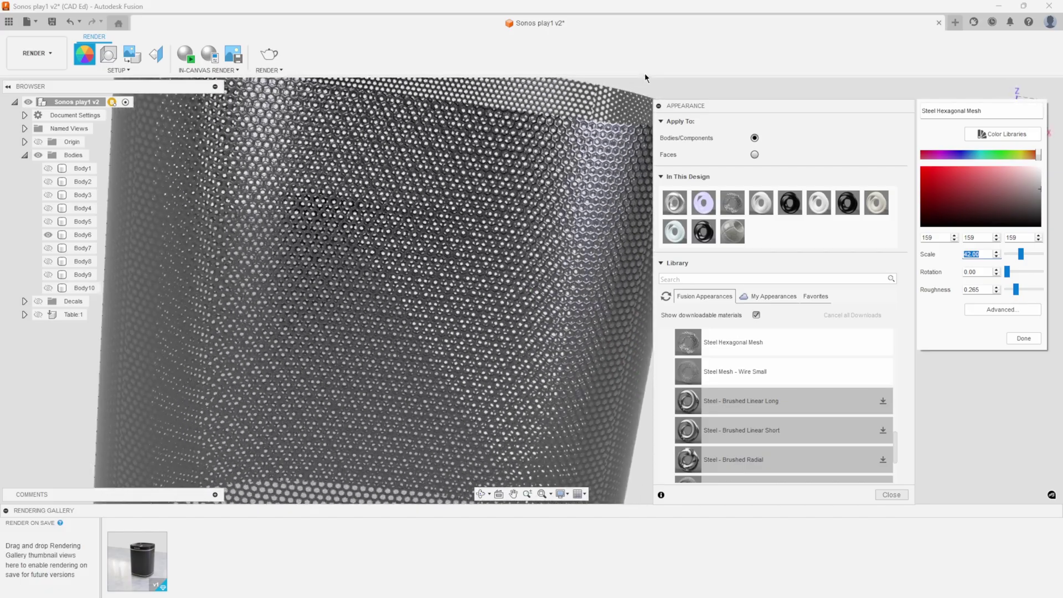
pyautogui.scroll(-3, 614, 111)
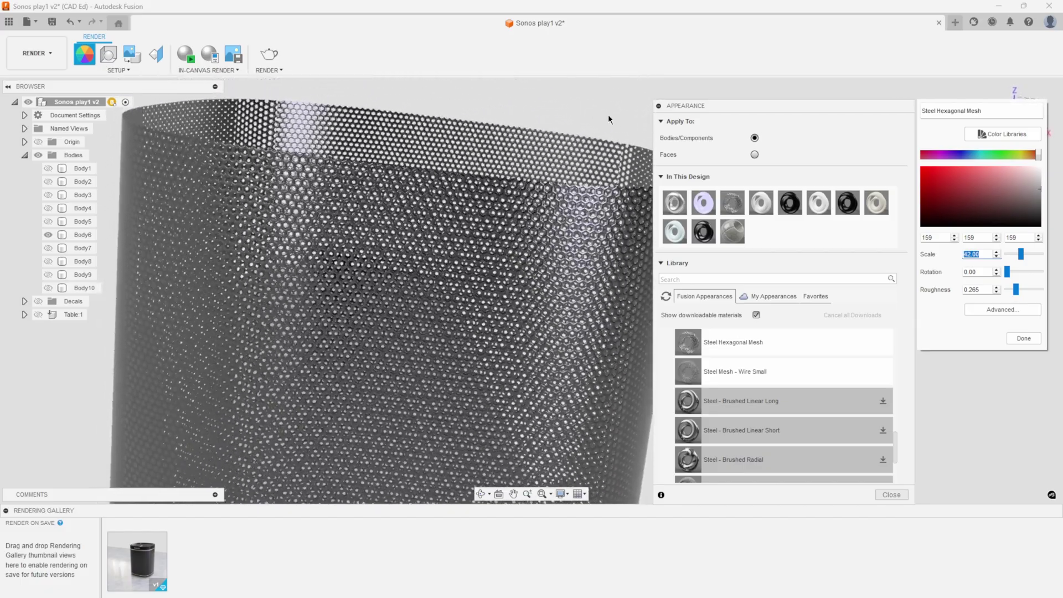
pyautogui.scroll(8, 604, 113)
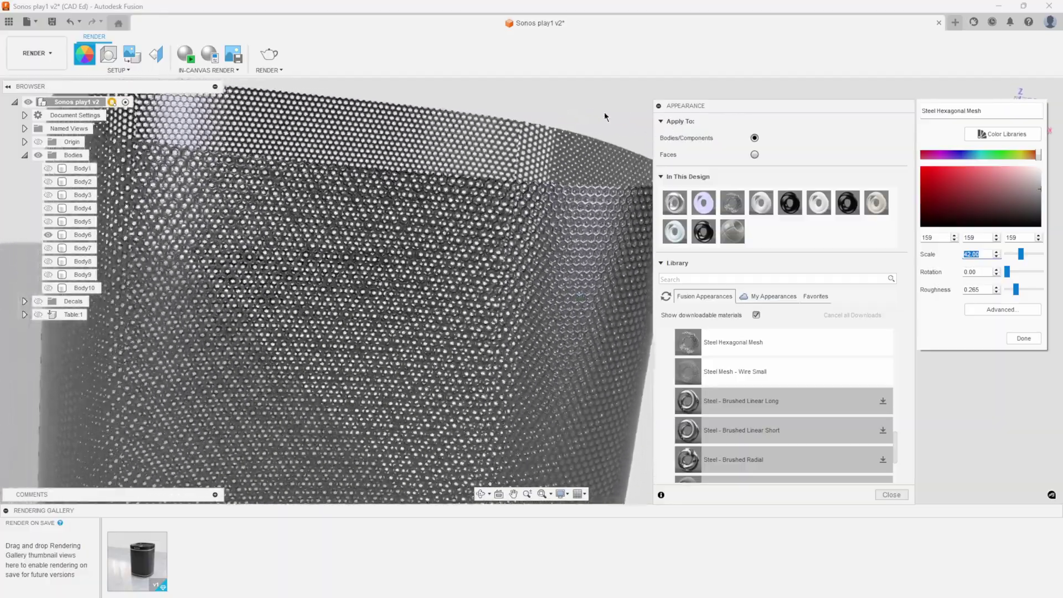
pyautogui.scroll(8, 594, 109)
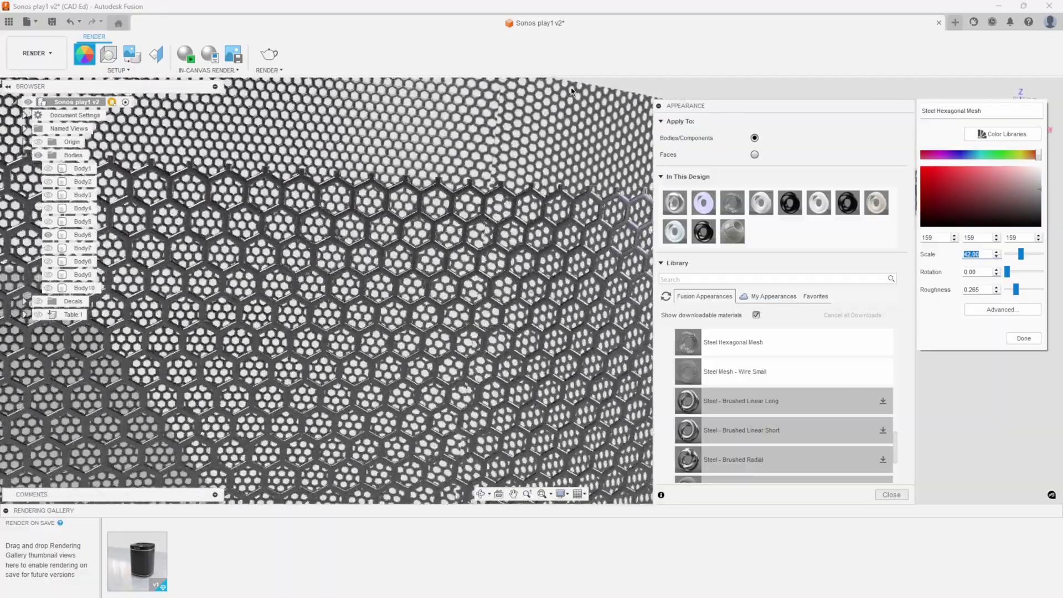
pyautogui.scroll(8, 572, 91)
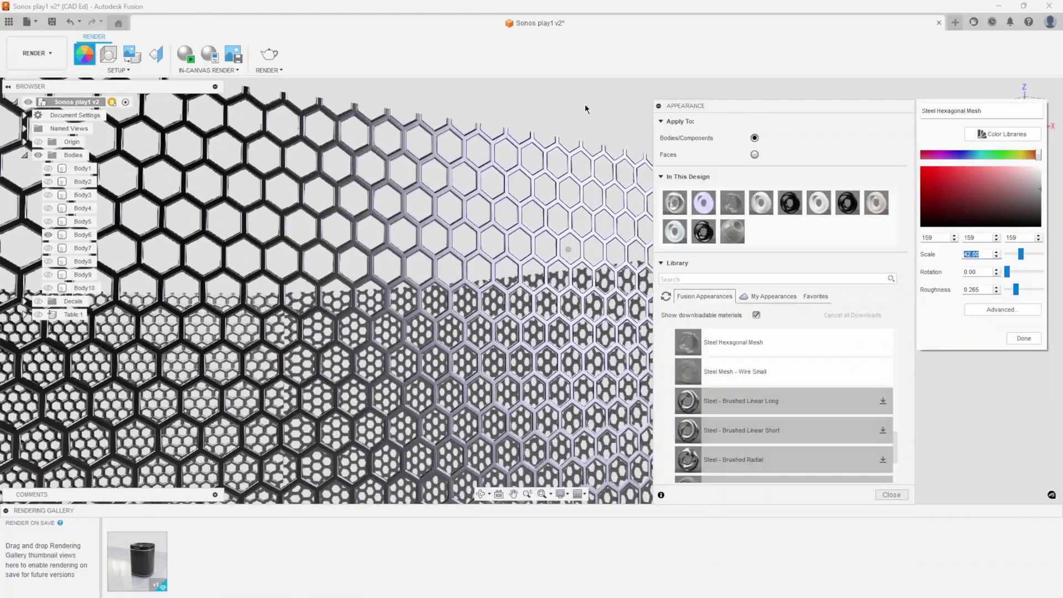
pyautogui.scroll(5, 585, 106)
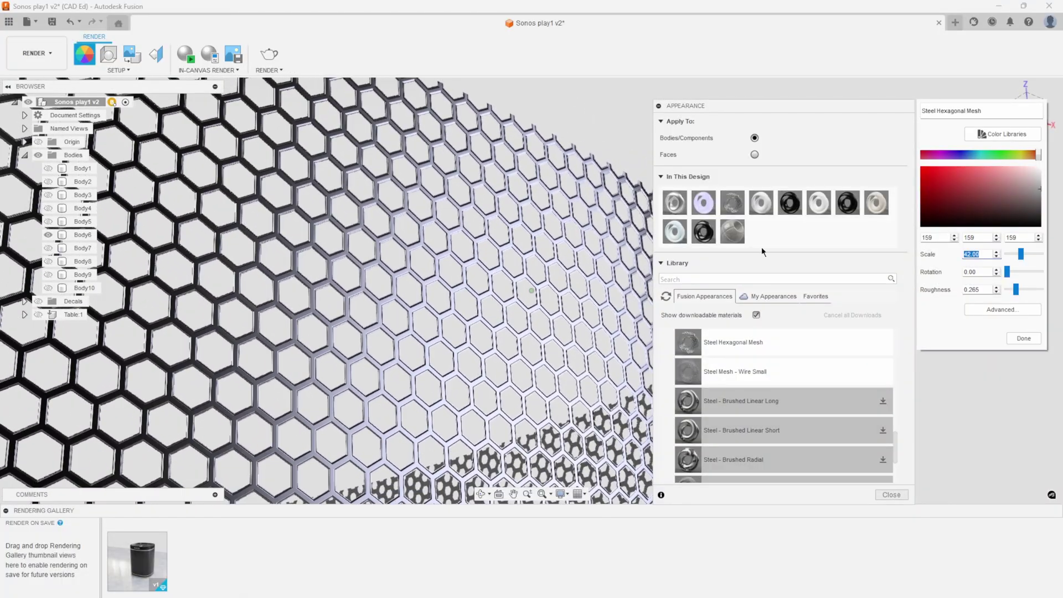
# Step: Finish the appearance editing, preview the hexagonal mesh with an in-canvas render and stop the render
pyautogui.click(1021, 339)
pyautogui.click(889, 497)
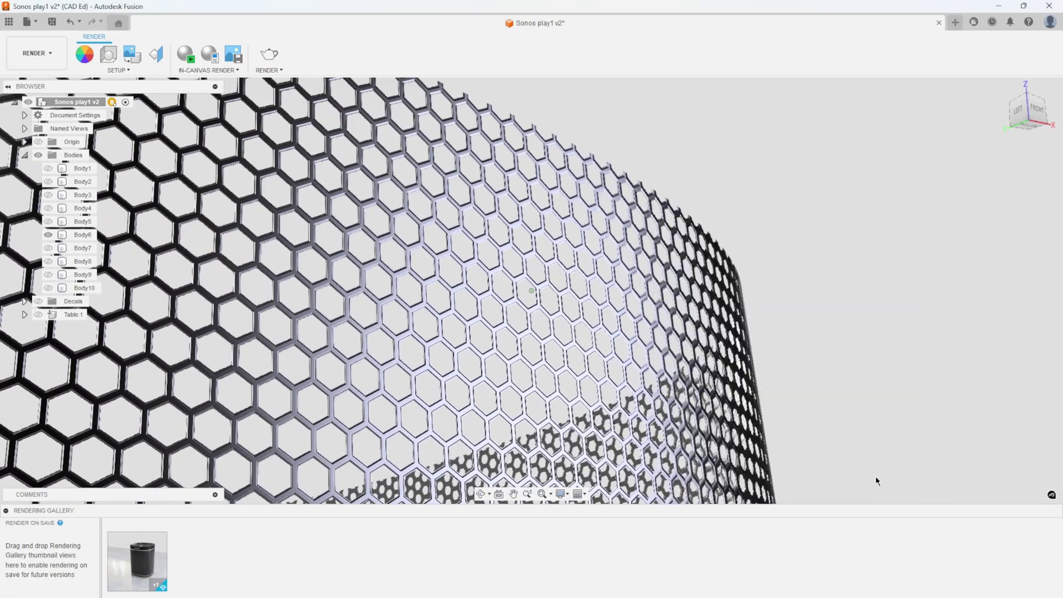
pyautogui.click(187, 54)
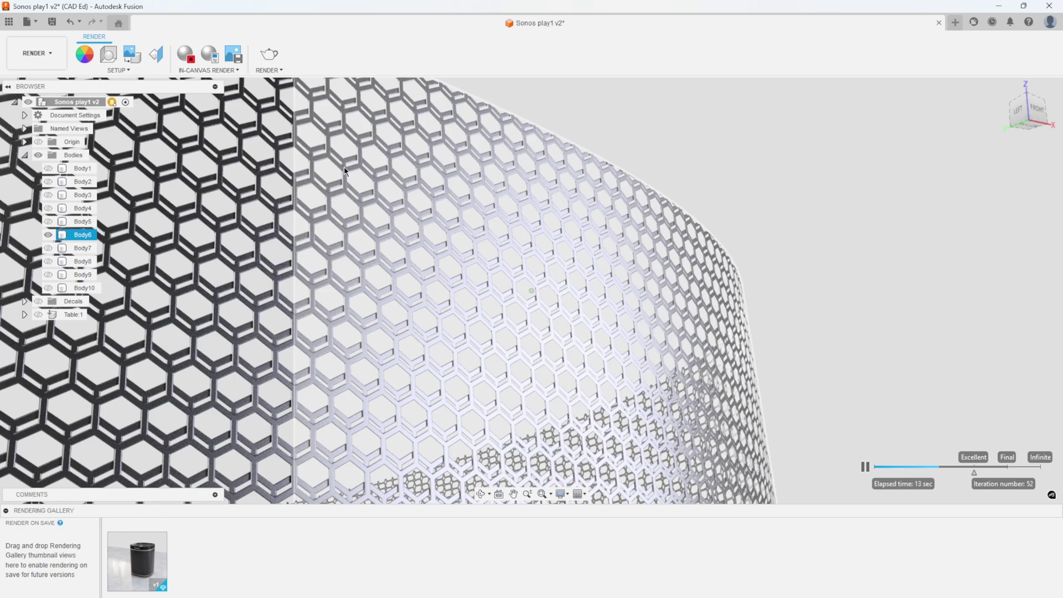
pyautogui.click(186, 53)
# Step: Switch to the Design workspace and examine the mesh shell's upper edge and its inner and outer walls
pyautogui.click(33, 54)
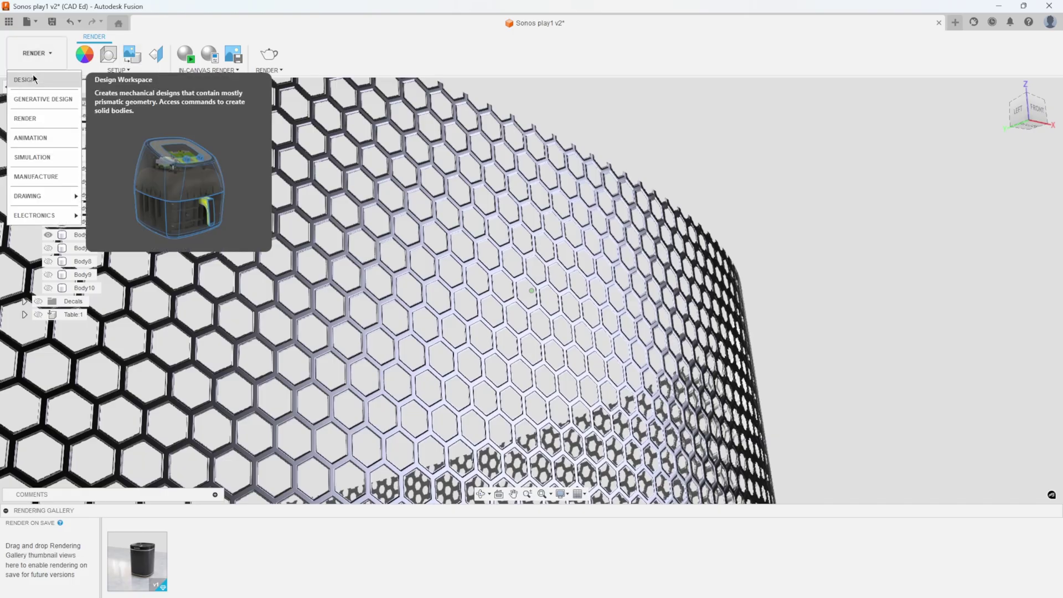
pyautogui.click(33, 79)
pyautogui.scroll(3, 669, 133)
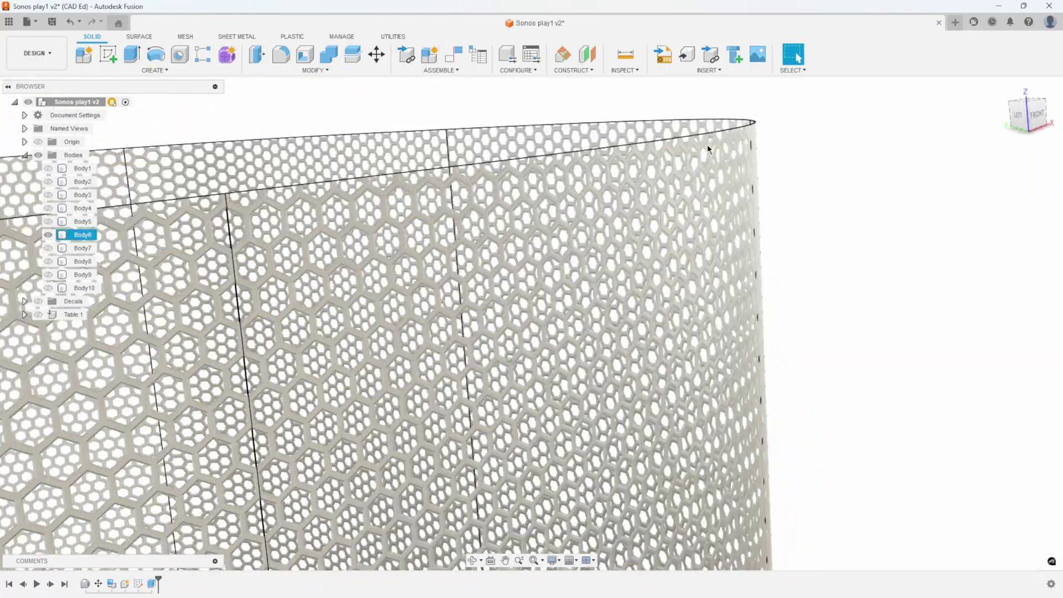
pyautogui.keyDown('shift'); pyautogui.moveTo(707, 145); pyautogui.dragTo(673, 261, button='middle'); pyautogui.keyUp('shift')
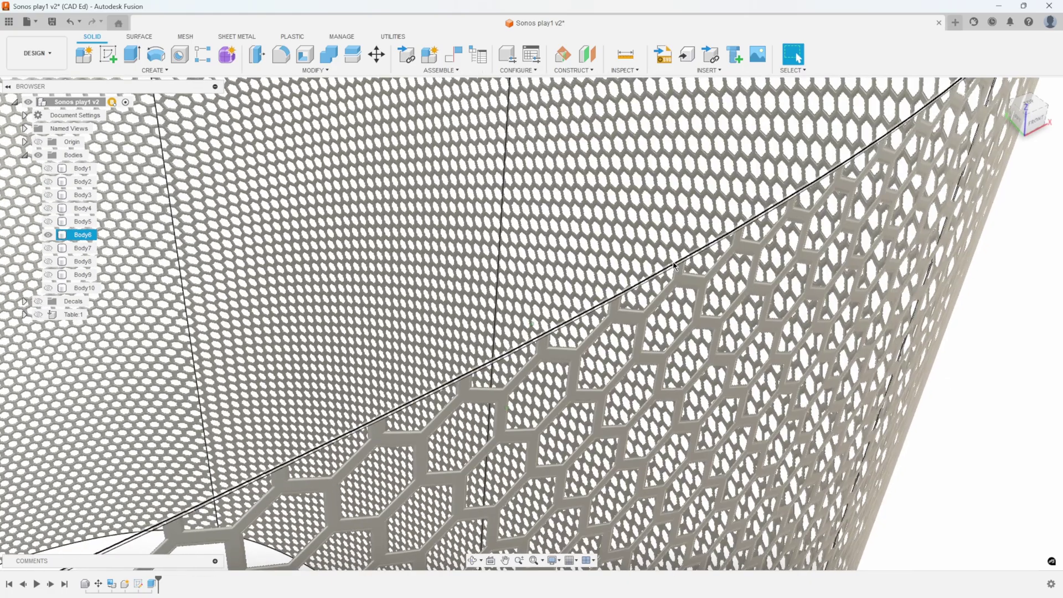
pyautogui.scroll(-5, 675, 265)
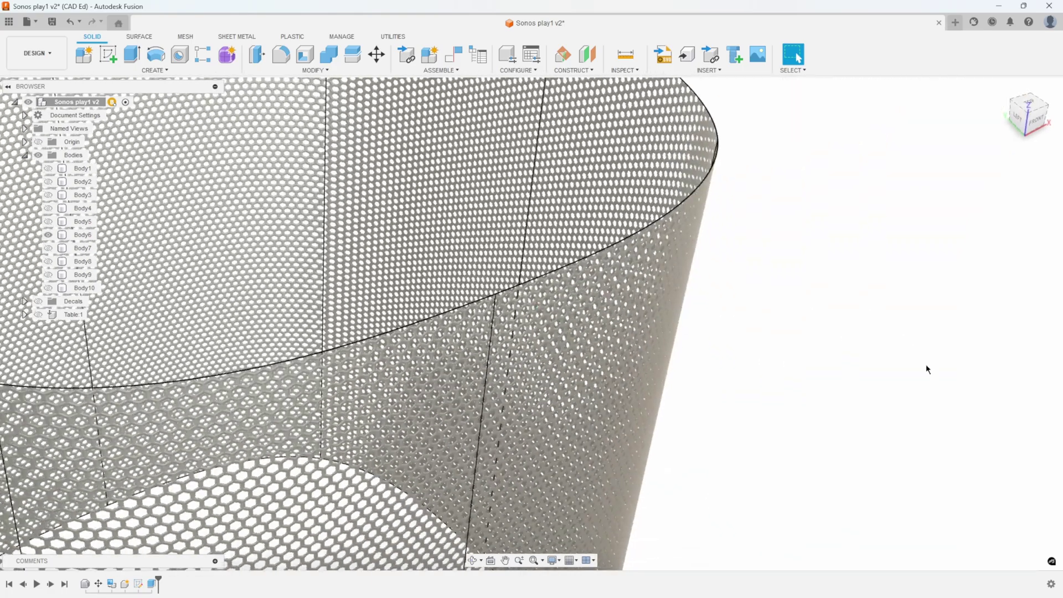
pyautogui.scroll(-3, 927, 370)
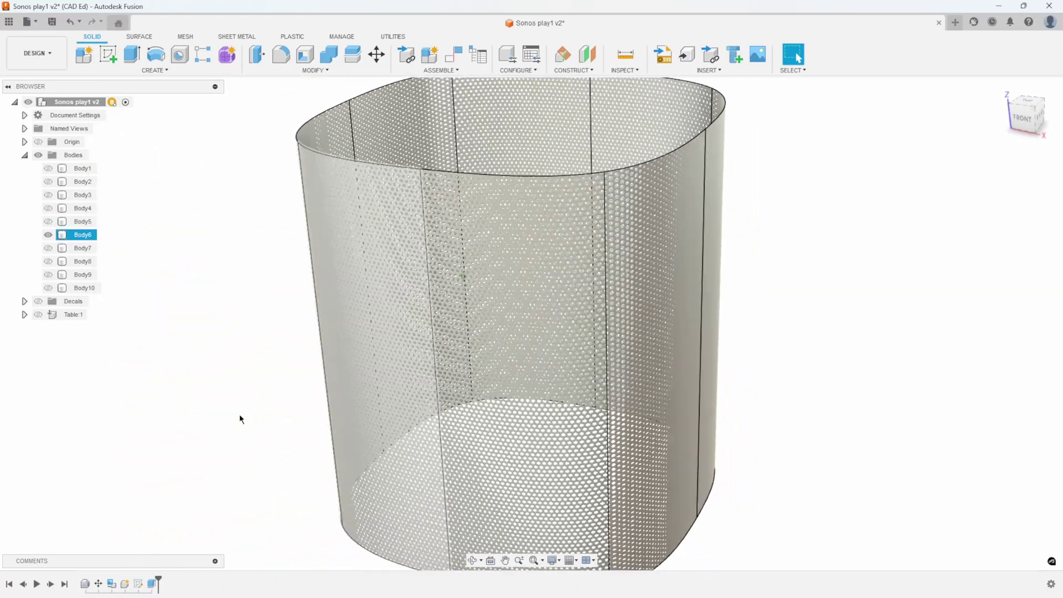
pyautogui.keyDown('shift'); pyautogui.moveTo(240, 417); pyautogui.dragTo(231, 417, button='middle'); pyautogui.keyUp('shift')
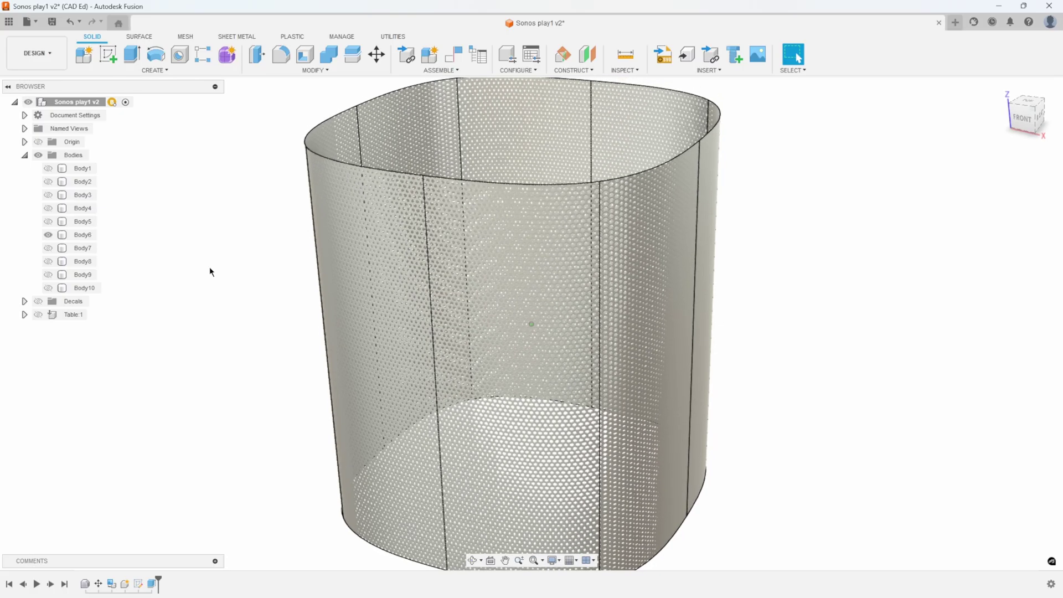
# Step: Offset the shell's chained outer faces by 0.00 in as a new surface body, and hide Body6
pyautogui.click(140, 37)
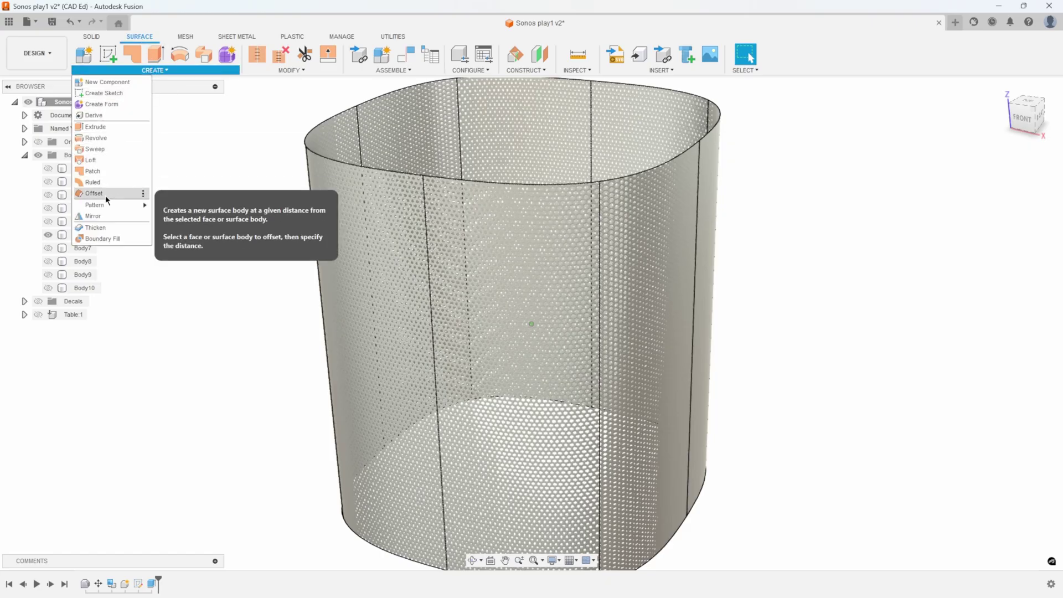
pyautogui.click(106, 194)
pyautogui.scroll(-1, 495, 276)
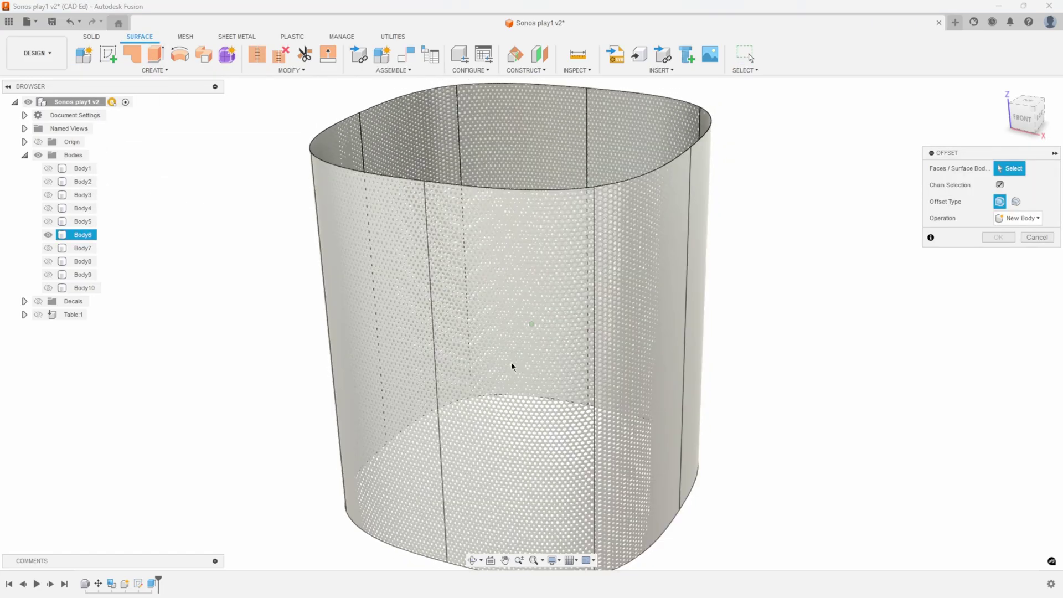
pyautogui.click(554, 315)
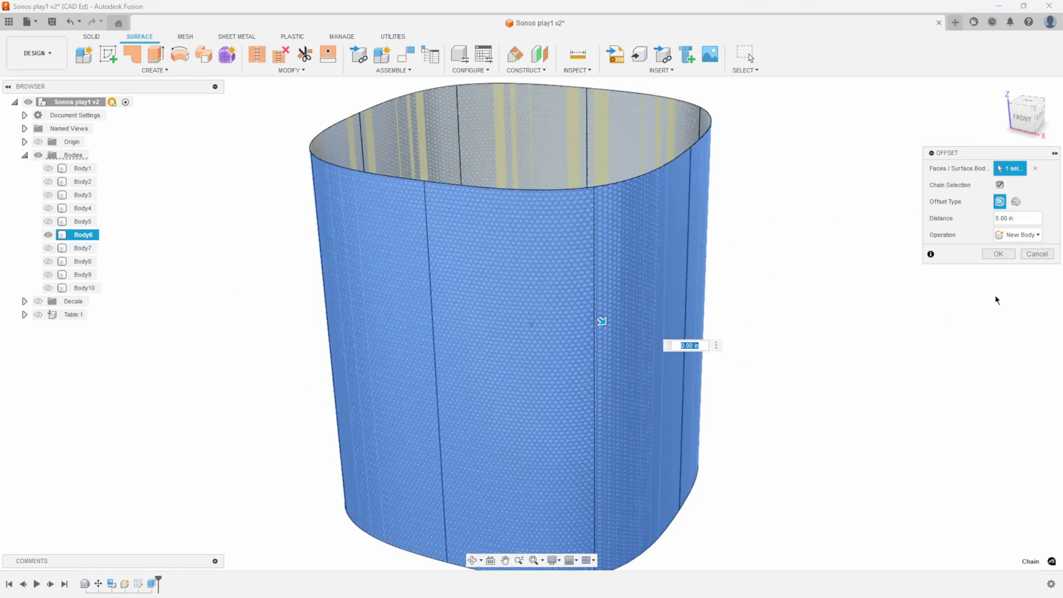
pyautogui.click(998, 254)
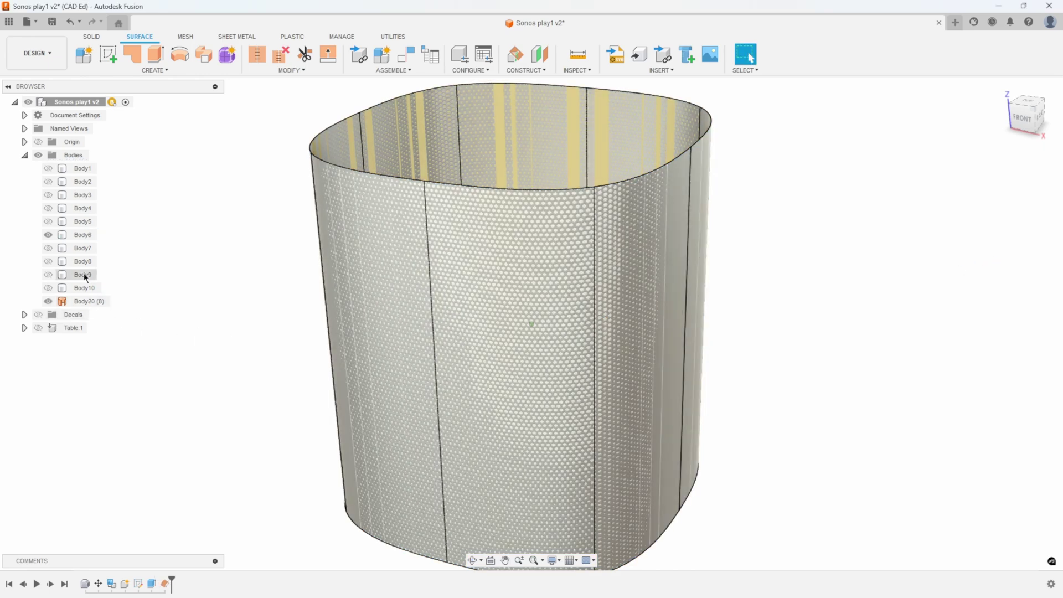
pyautogui.click(53, 236)
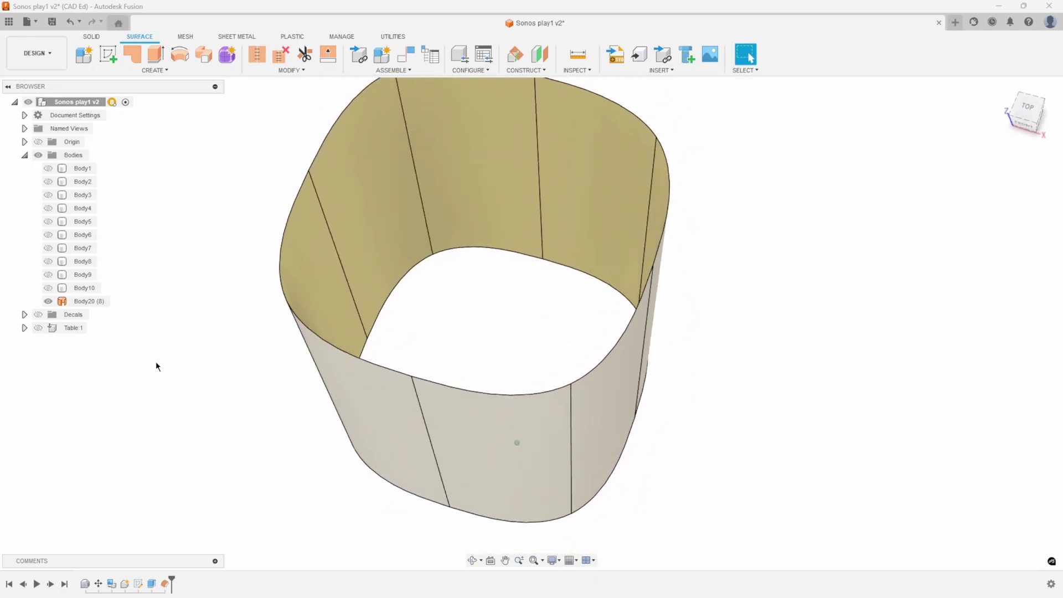
# Step: Apply the Steel Hexagonal Mesh appearance to the offset surface body in the Render workspace and inspect the mesh up close
pyautogui.scroll(3, 200, 362)
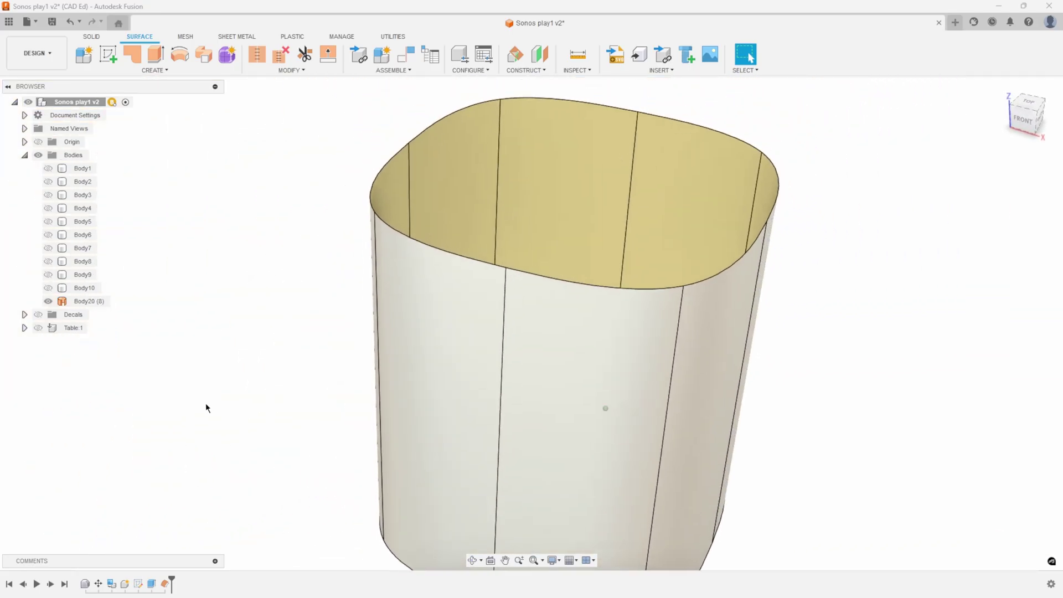
pyautogui.keyDown('shift'); pyautogui.moveTo(206, 408); pyautogui.dragTo(189, 402, button='middle'); pyautogui.keyUp('shift')
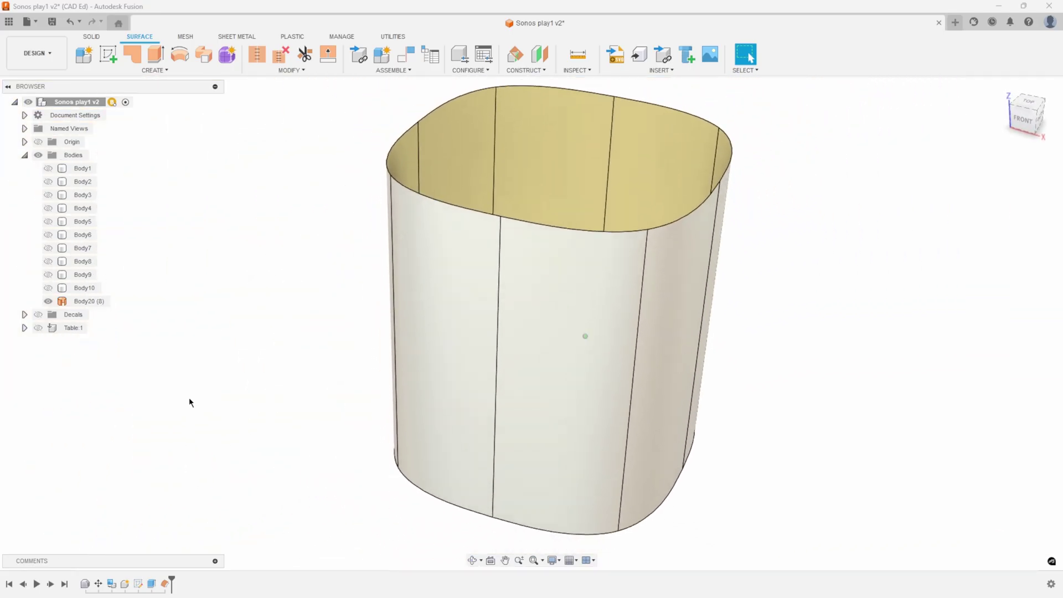
pyautogui.keyDown('shift'); pyautogui.moveTo(169, 352); pyautogui.dragTo(182, 242, button='middle'); pyautogui.keyUp('shift')
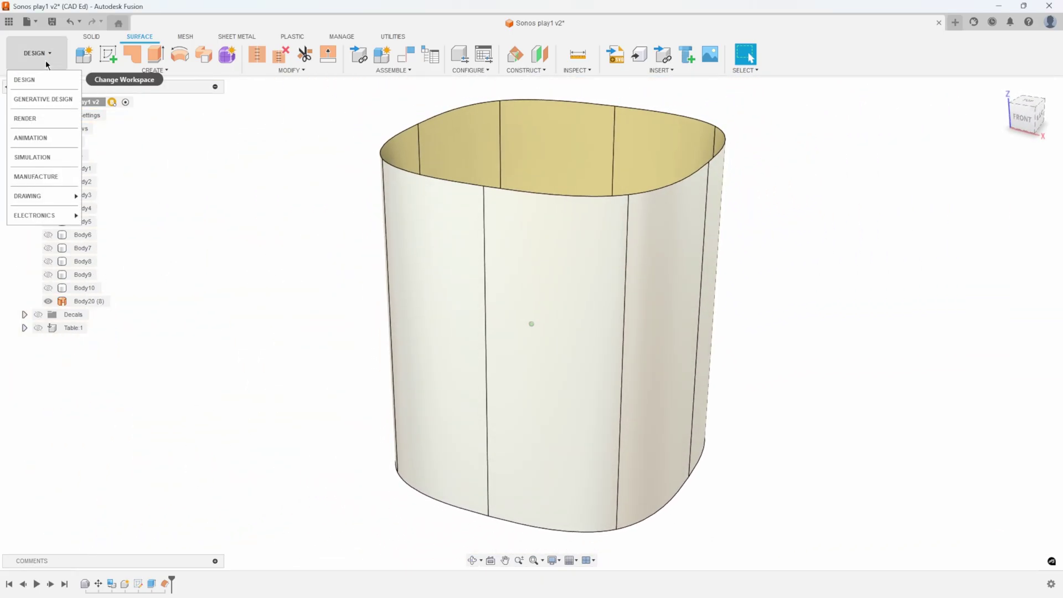
pyautogui.click(39, 118)
pyautogui.scroll(1, 297, 256)
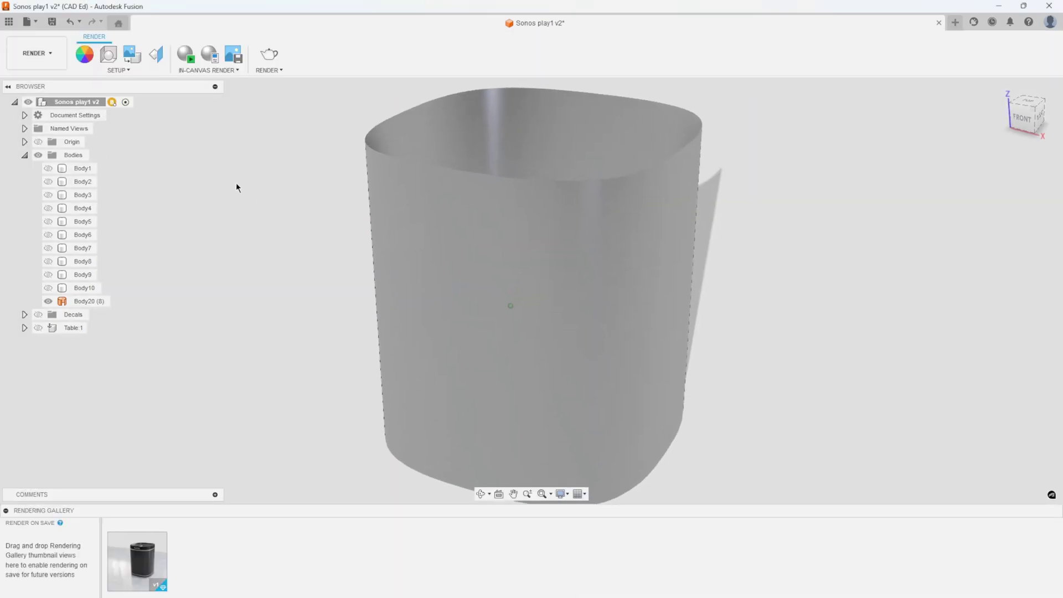
pyautogui.click(85, 55)
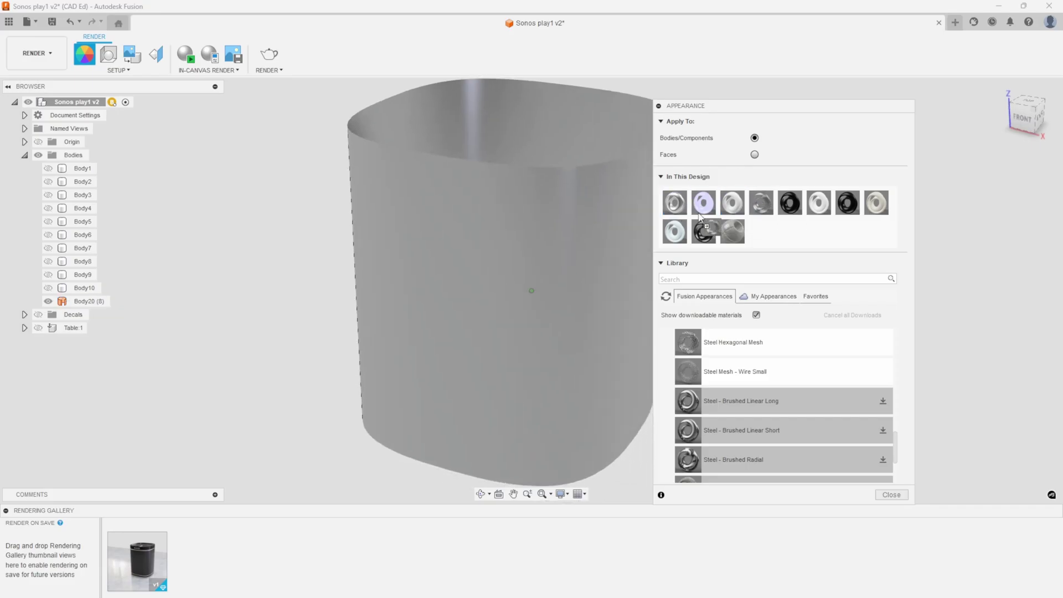
pyautogui.moveTo(699, 214); pyautogui.dragTo(521, 232)
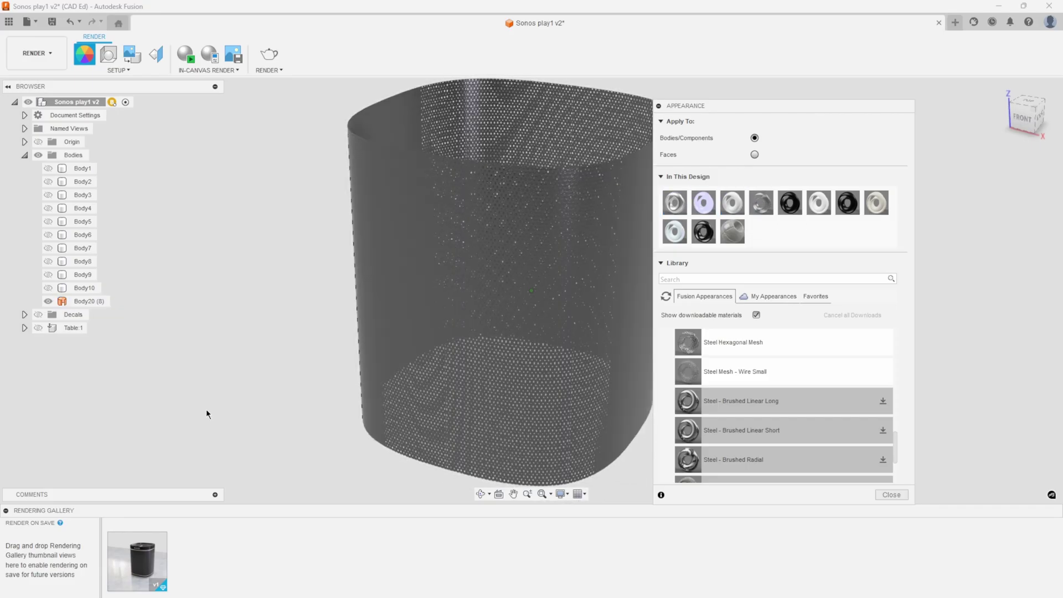
pyautogui.scroll(5, 188, 404)
pyautogui.scroll(5, 184, 408)
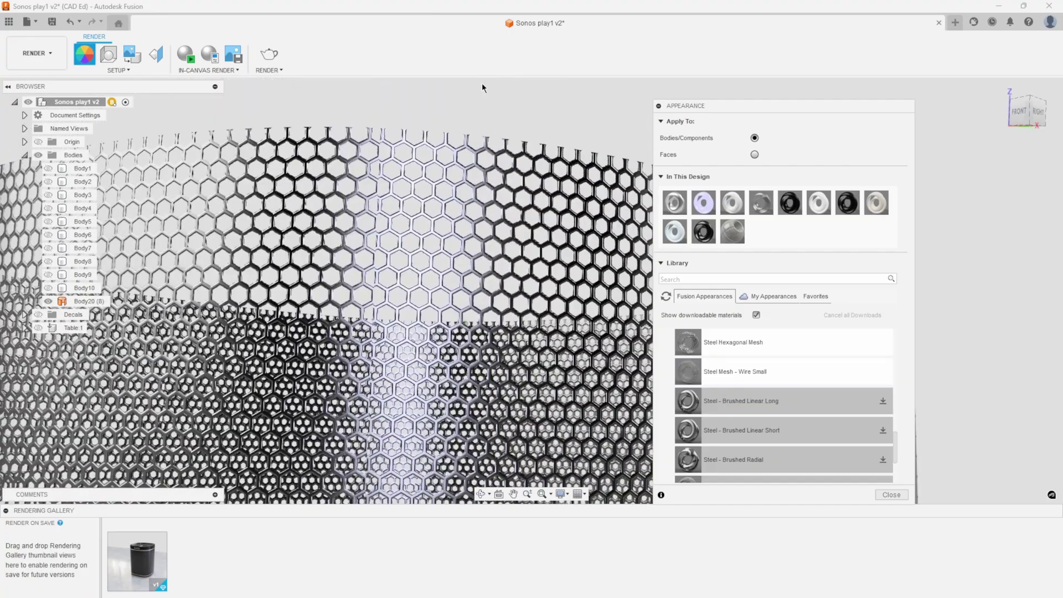
pyautogui.click(354, 127)
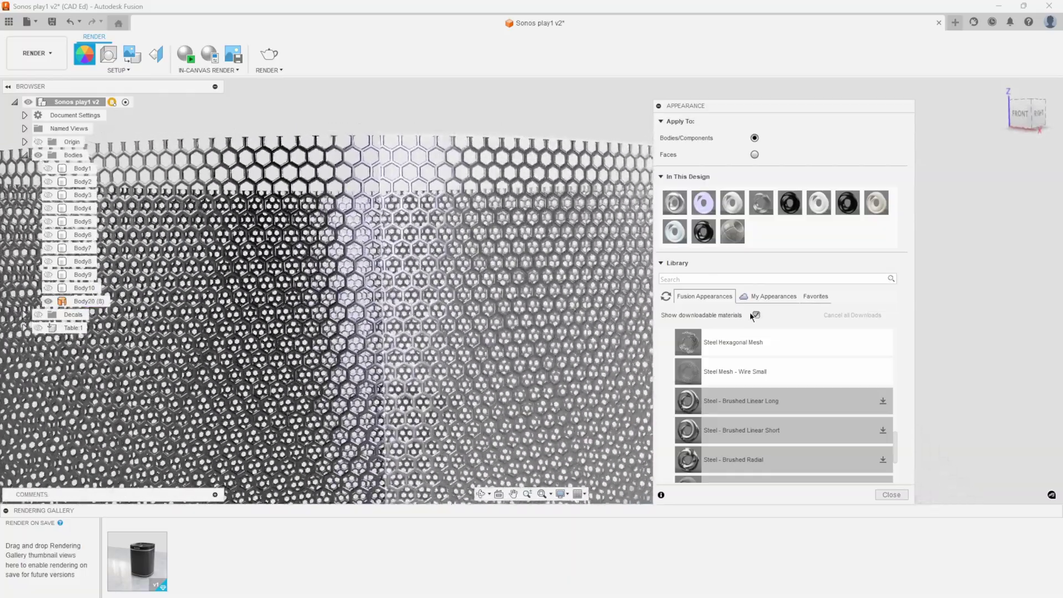
pyautogui.click(891, 494)
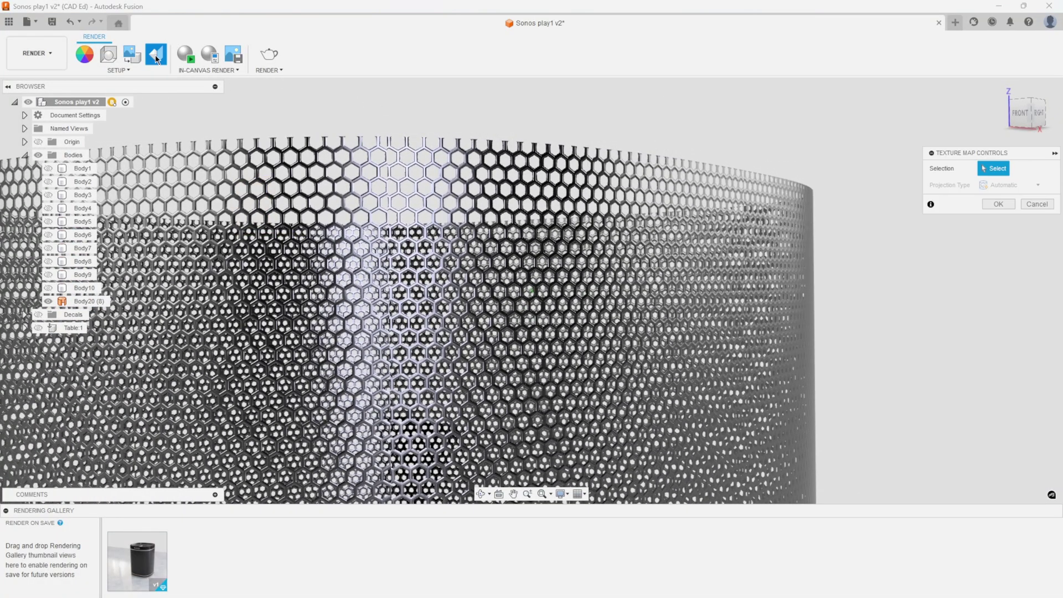
# Step: Select the offset surface body for the Texture Map Controls and set its projection type to Planar
pyautogui.click(501, 212)
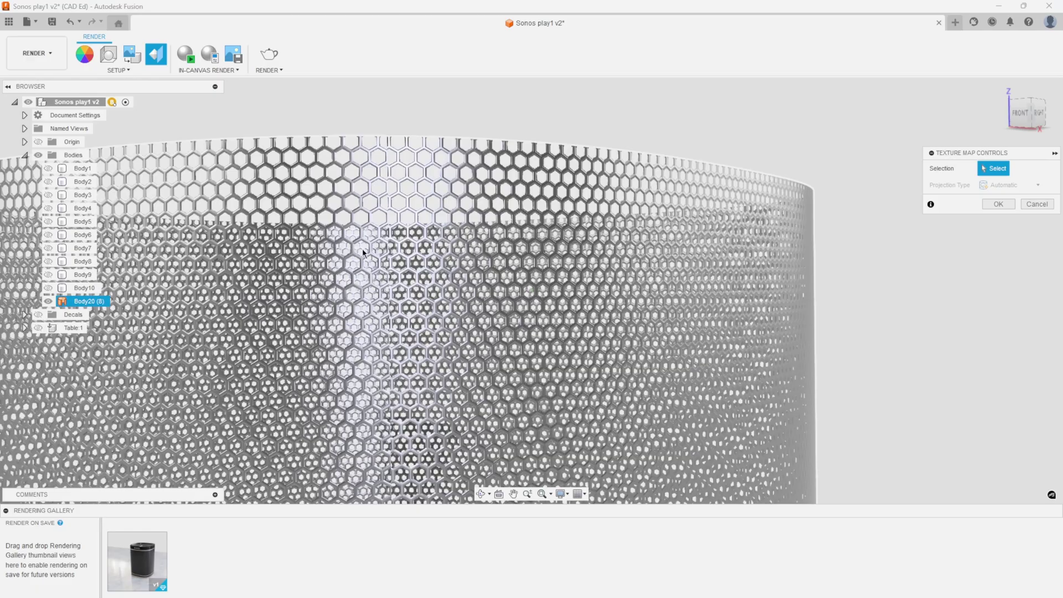
pyautogui.keyDown('shift'); pyautogui.moveTo(566, 295); pyautogui.dragTo(527, 313, button='middle'); pyautogui.keyUp('shift')
pyautogui.click(527, 313)
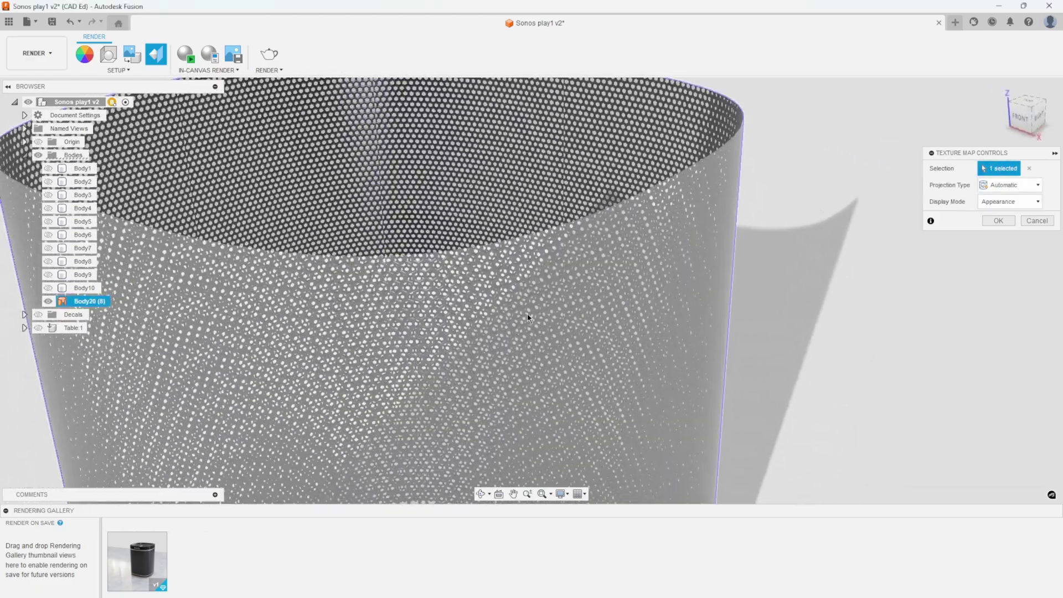
pyautogui.keyDown('shift'); pyautogui.moveTo(813, 270); pyautogui.dragTo(999, 187, button='middle'); pyautogui.keyUp('shift')
pyautogui.click(999, 188)
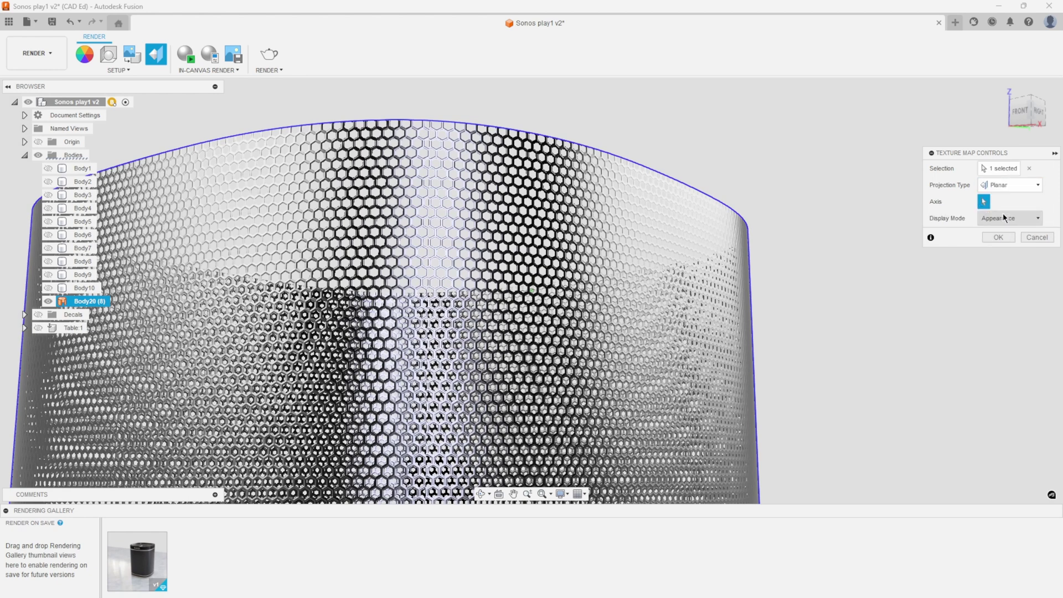
# Step: Show the origin and choose its Y axis as the planar projection axis
pyautogui.click(986, 205)
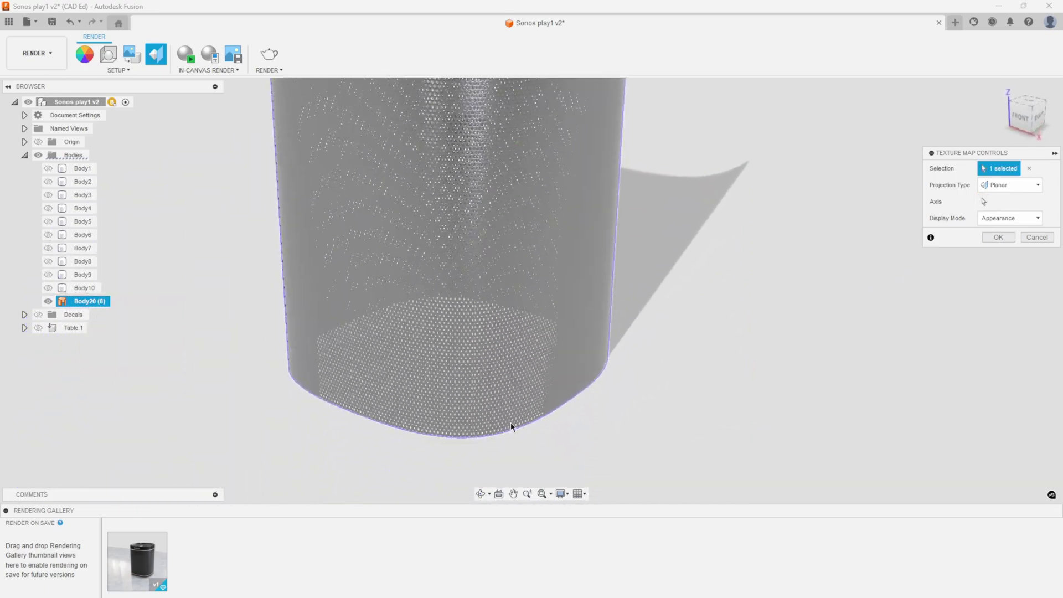
pyautogui.keyDown('shift'); pyautogui.moveTo(512, 427); pyautogui.dragTo(324, 273, button='middle'); pyautogui.keyUp('shift')
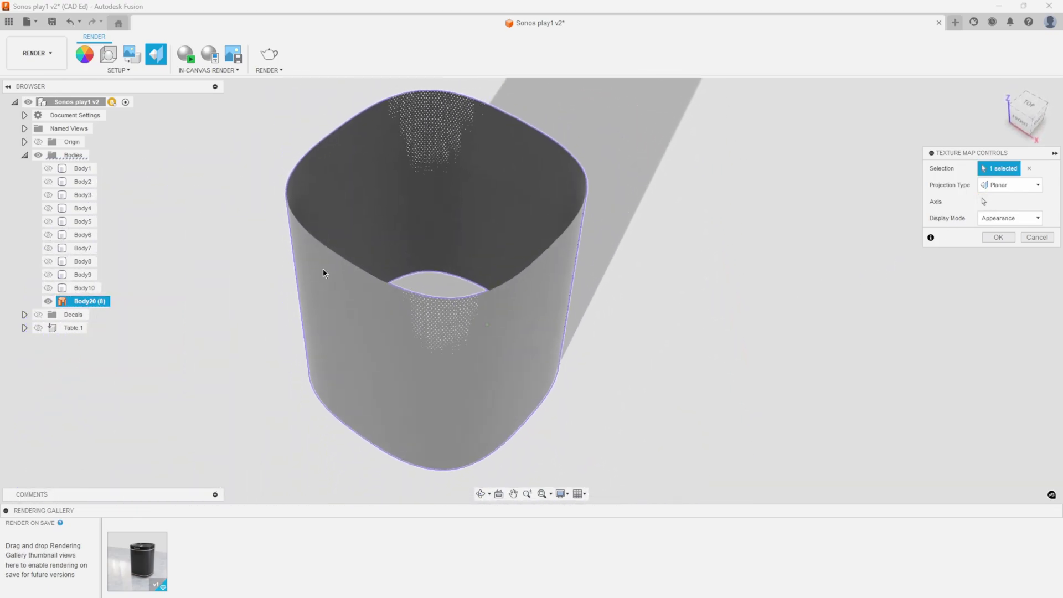
pyautogui.click(38, 142)
pyautogui.keyDown('shift'); pyautogui.moveTo(411, 243); pyautogui.dragTo(423, 177, button='middle'); pyautogui.keyUp('shift')
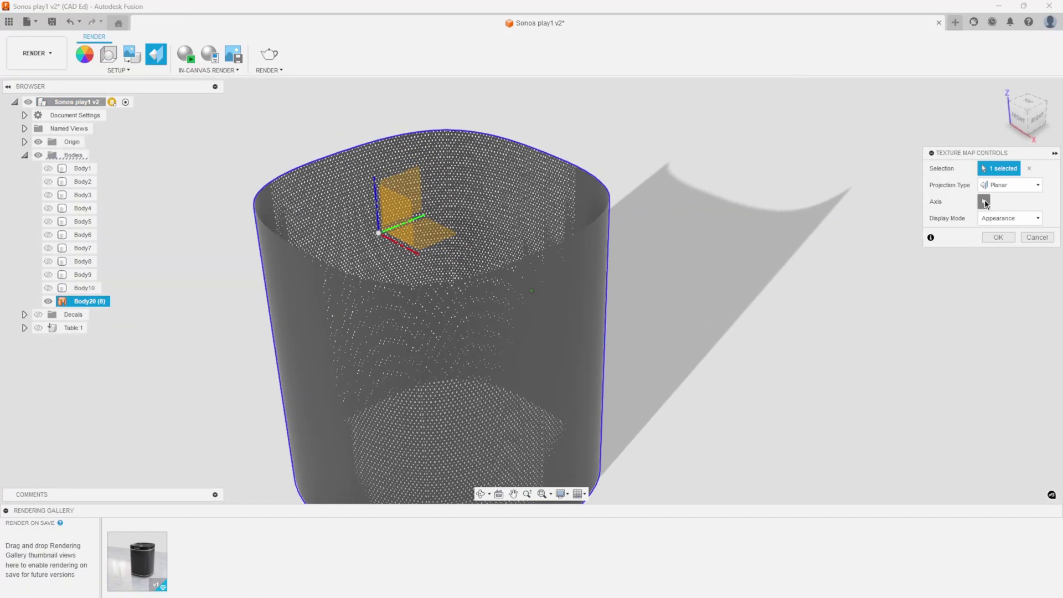
pyautogui.keyDown('shift'); pyautogui.moveTo(430, 348); pyautogui.dragTo(432, 384, button='middle'); pyautogui.keyUp('shift')
pyautogui.click(473, 300)
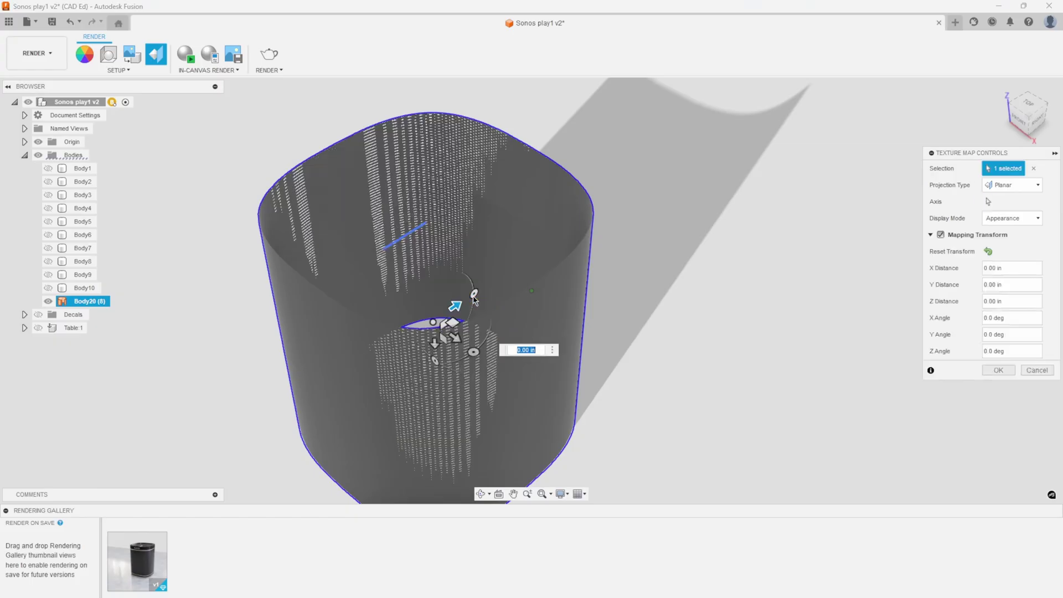
# Step: Set the surface body's texture projection type to Box and examine the mesh pattern around its curved walls
pyautogui.keyDown('shift'); pyautogui.moveTo(626, 392); pyautogui.dragTo(531, 203, button='middle'); pyautogui.keyUp('shift')
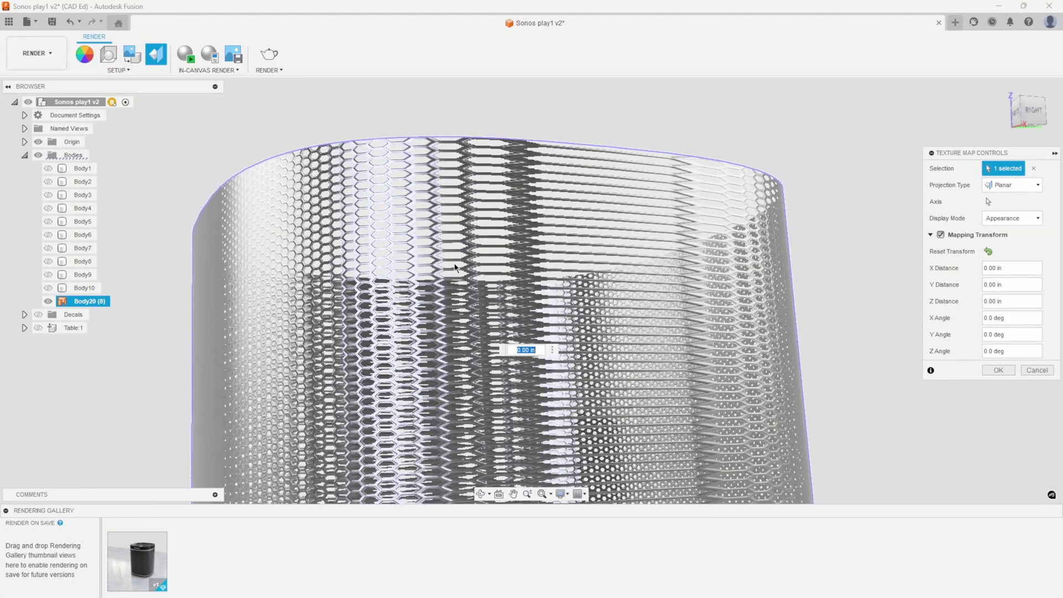
pyautogui.keyDown('shift'); pyautogui.moveTo(299, 222); pyautogui.dragTo(183, 287, button='middle'); pyautogui.keyUp('shift')
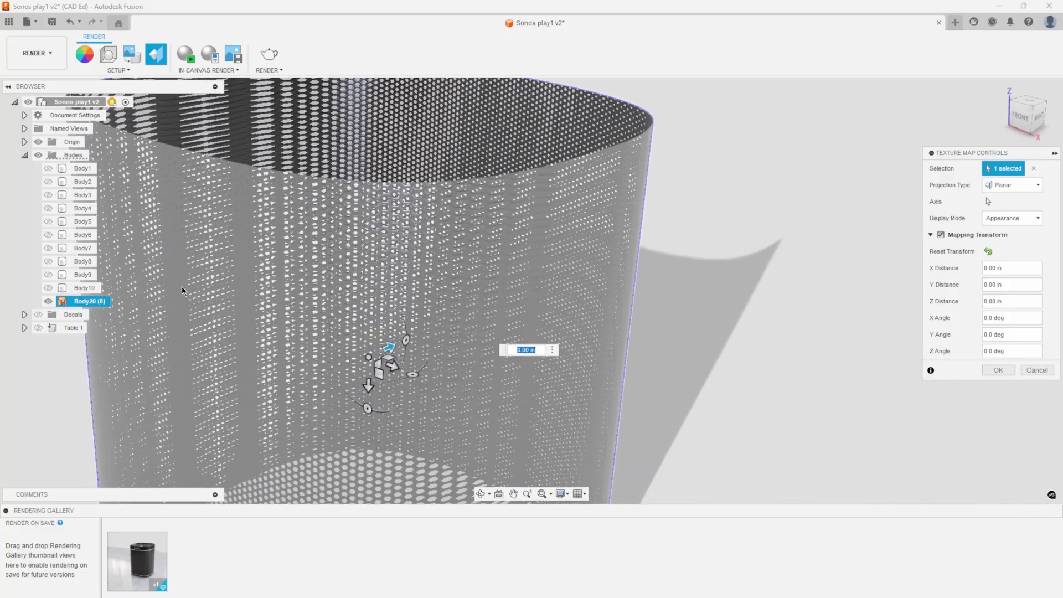
pyautogui.keyDown('shift'); pyautogui.moveTo(322, 394); pyautogui.dragTo(1045, 219, button='middle'); pyautogui.keyUp('shift')
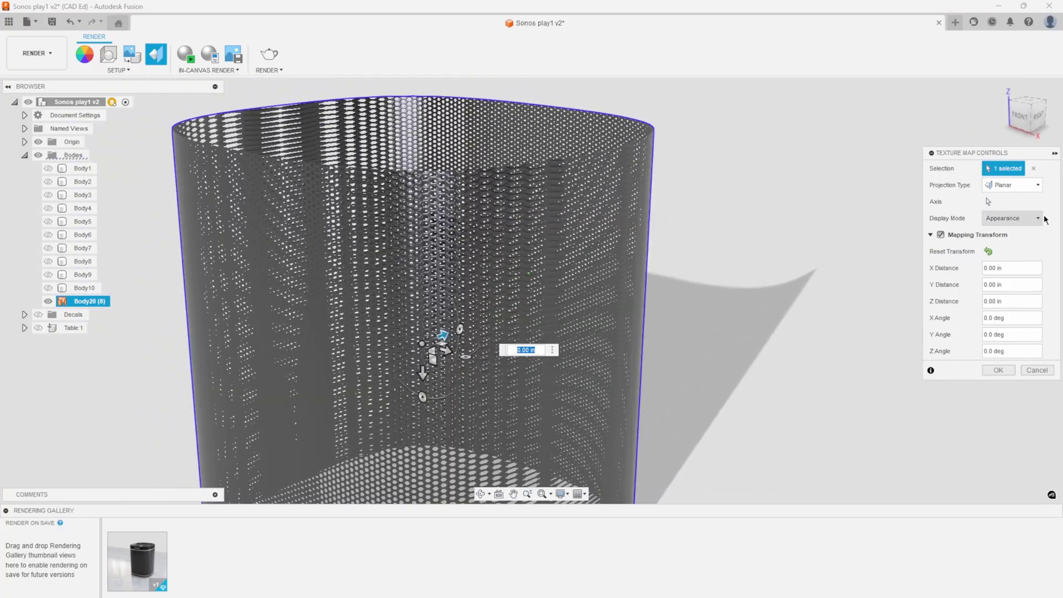
pyautogui.click(1002, 221)
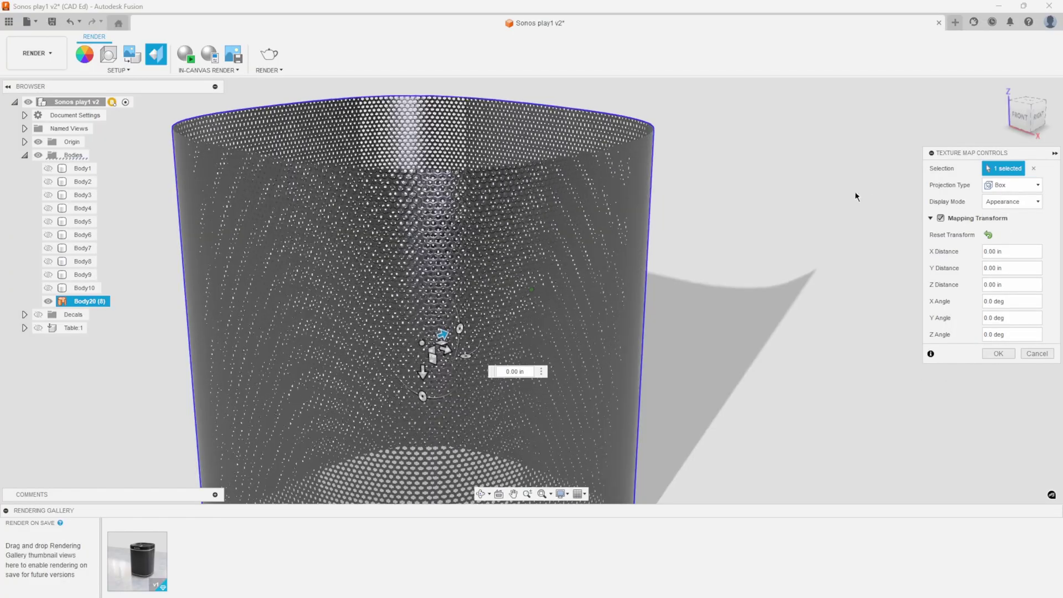
pyautogui.scroll(5, 759, 159)
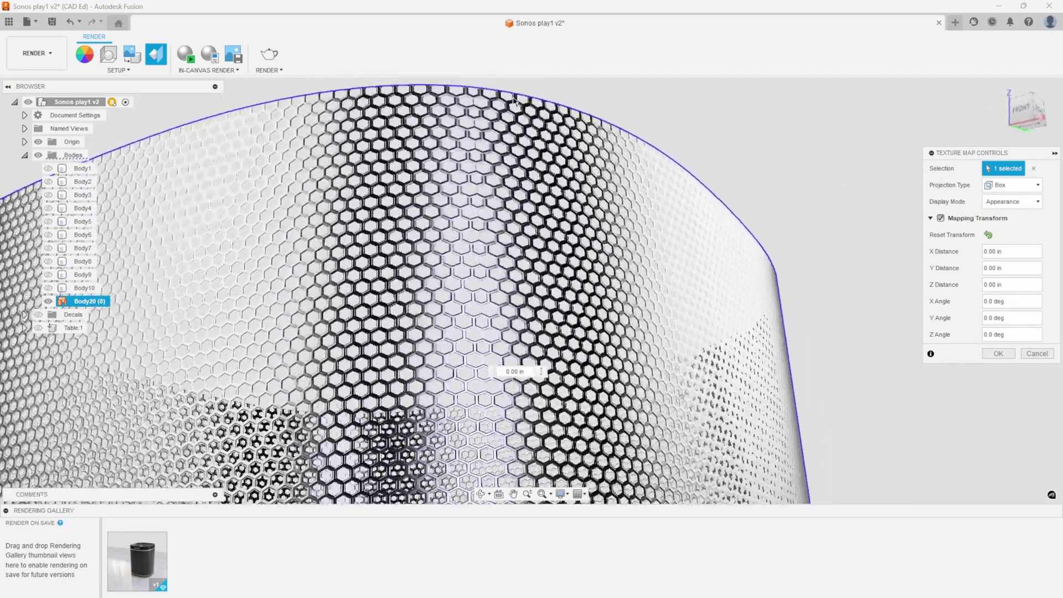
pyautogui.keyDown('shift'); pyautogui.moveTo(515, 102); pyautogui.dragTo(443, 185, button='middle'); pyautogui.keyUp('shift')
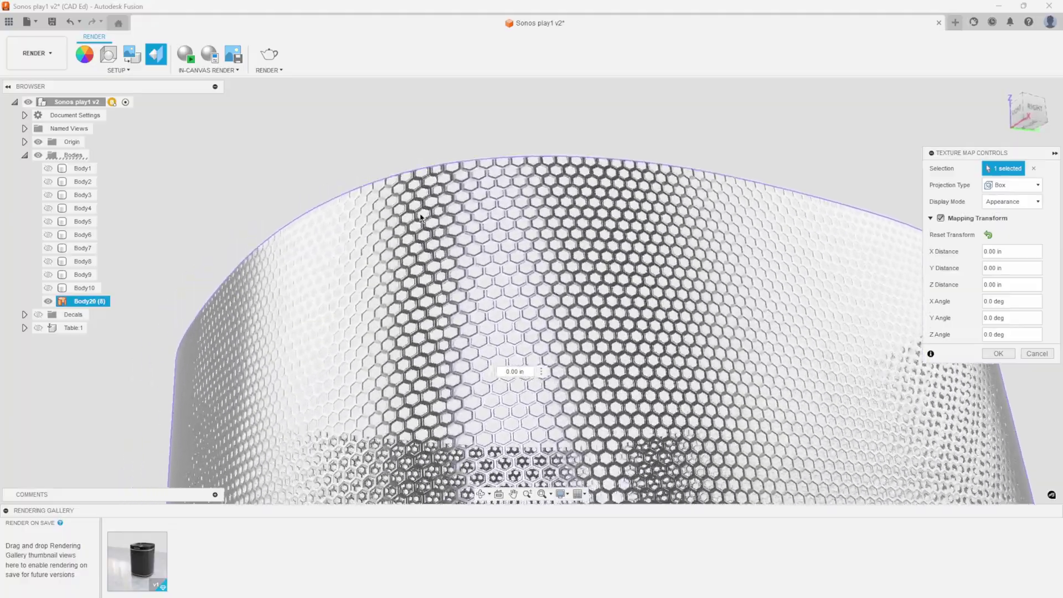
pyautogui.scroll(5, 422, 180)
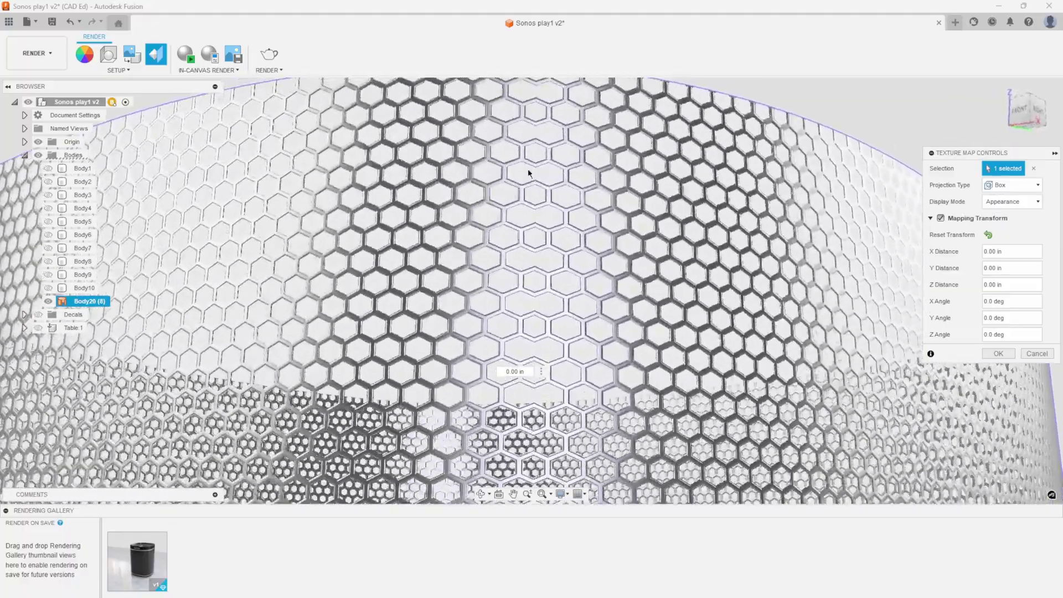
pyautogui.keyDown('shift'); pyautogui.moveTo(528, 173); pyautogui.dragTo(522, 242, button='middle'); pyautogui.keyUp('shift')
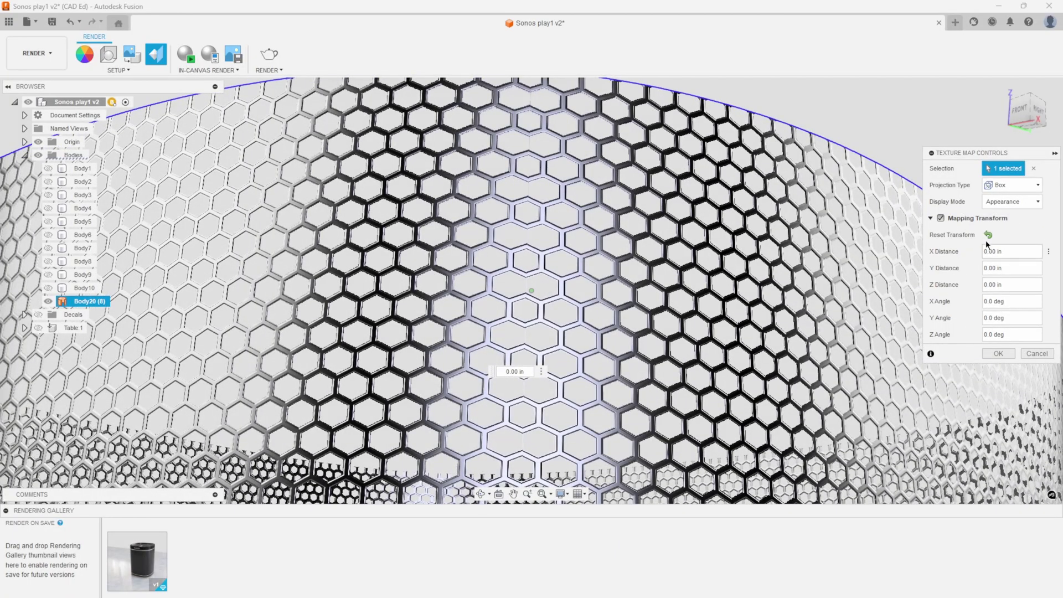
# Step: Shift the surface body's box-projected mesh texture by about 0.254 in along Z and accept the mapping
pyautogui.scroll(-5, 902, 241)
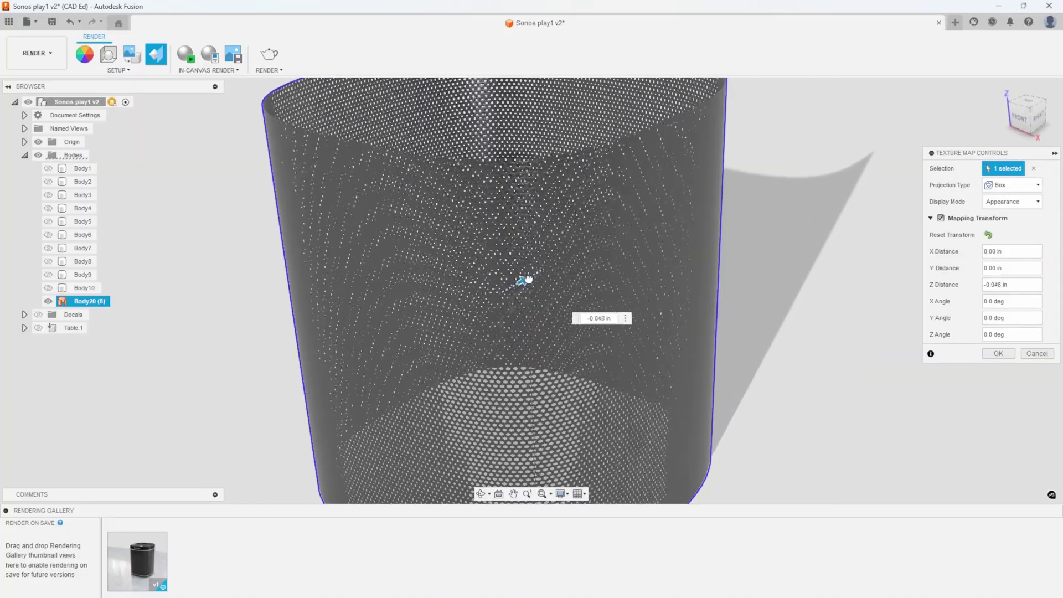
pyautogui.keyDown('shift'); pyautogui.moveTo(534, 277); pyautogui.dragTo(531, 350, button='middle'); pyautogui.keyUp('shift')
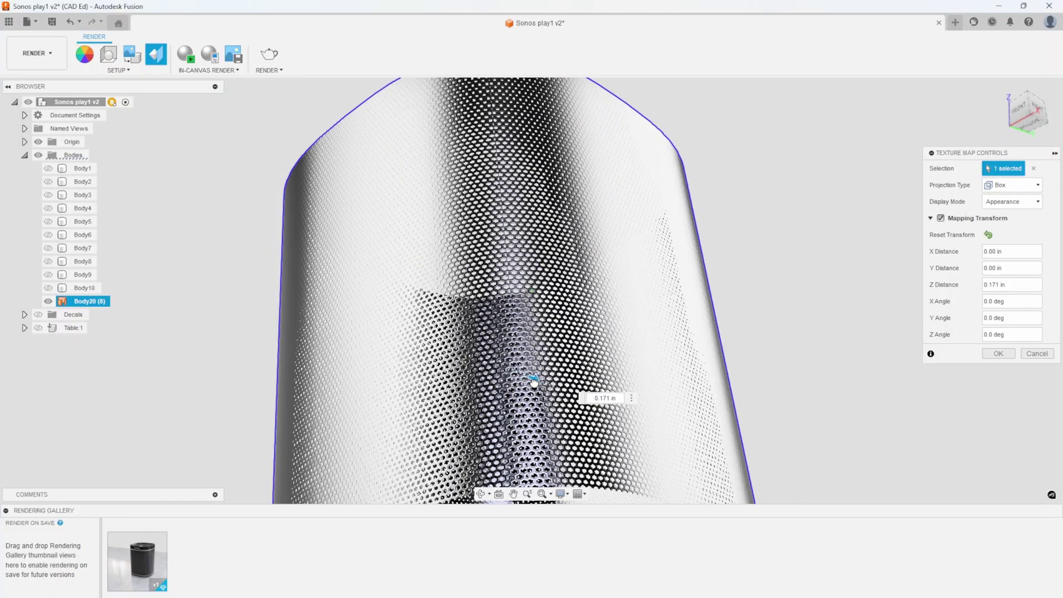
pyautogui.scroll(5, 526, 423)
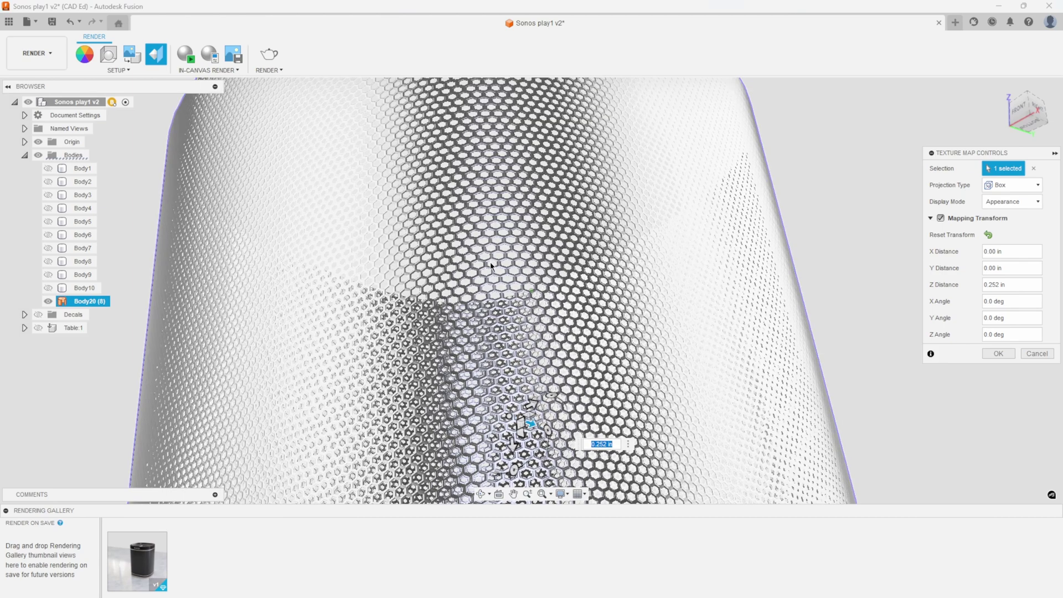
pyautogui.moveTo(531, 431); pyautogui.dragTo(531, 425)
pyautogui.scroll(5, 404, 259)
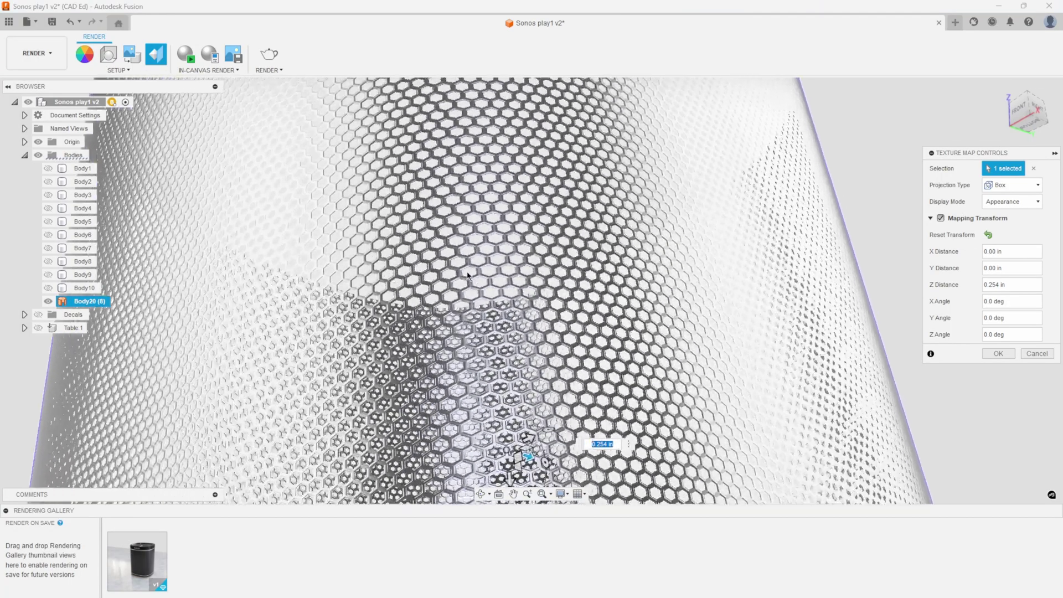
pyautogui.scroll(-6, 404, 259)
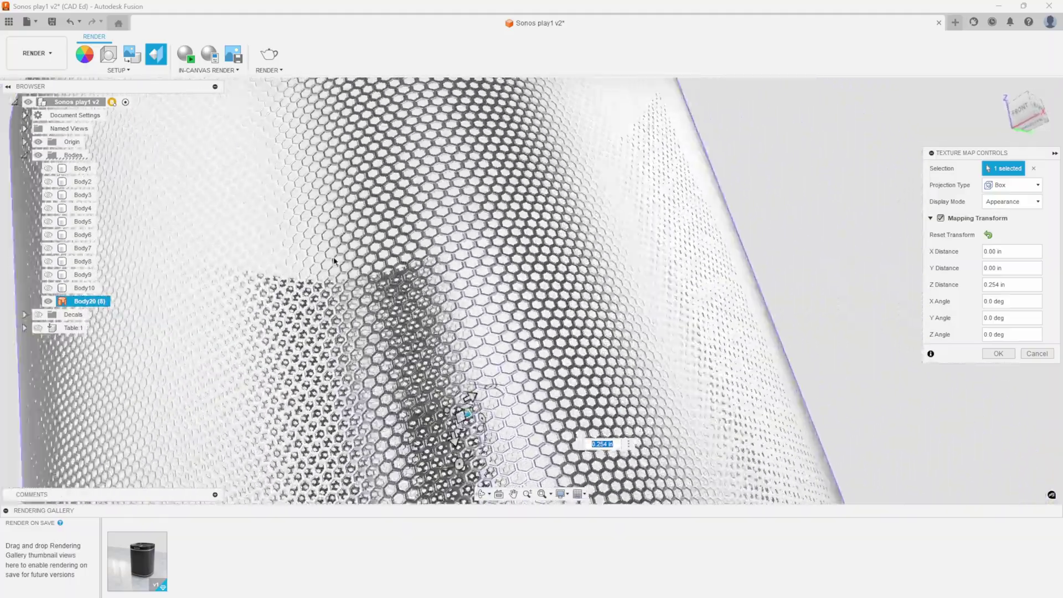
pyautogui.keyDown('shift'); pyautogui.moveTo(334, 261); pyautogui.dragTo(917, 143, button='middle'); pyautogui.keyUp('shift')
pyautogui.scroll(3, 558, 94)
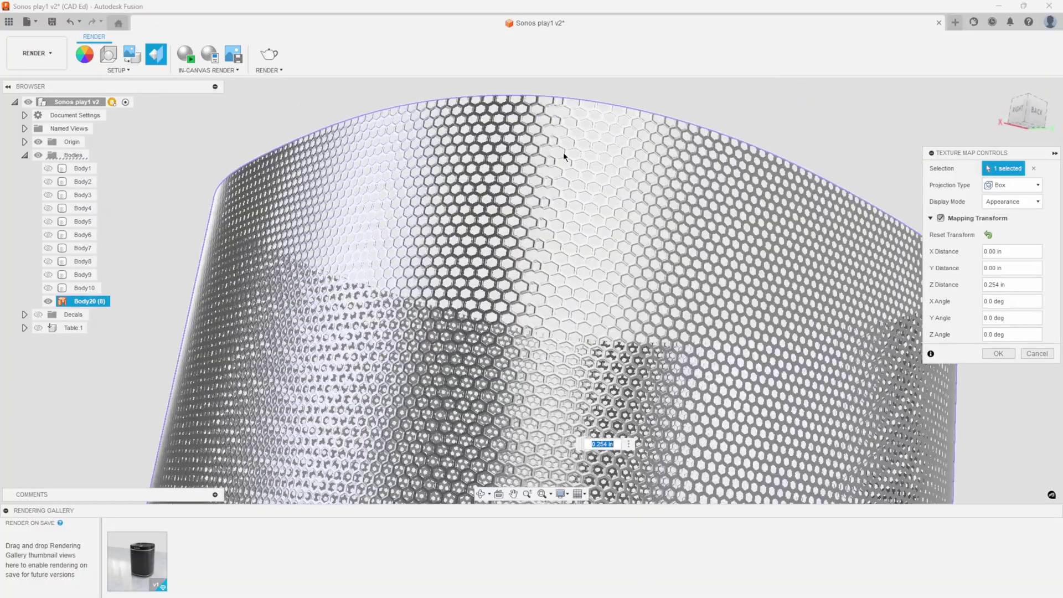
pyautogui.keyDown('shift'); pyautogui.moveTo(553, 124); pyautogui.dragTo(786, 241, button='middle'); pyautogui.keyUp('shift')
pyautogui.scroll(-5, 774, 217)
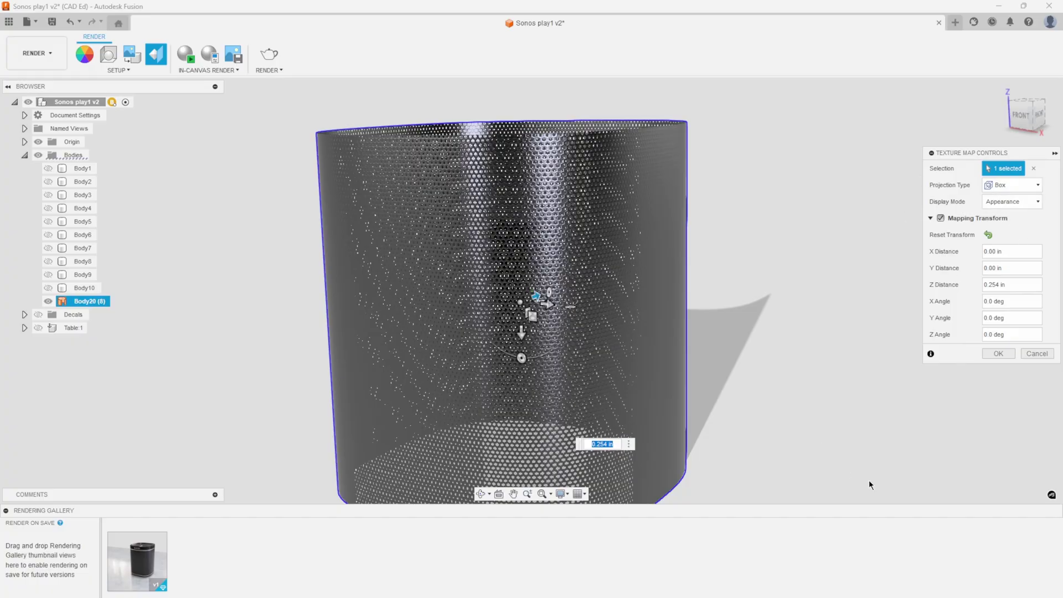
pyautogui.scroll(4, 852, 162)
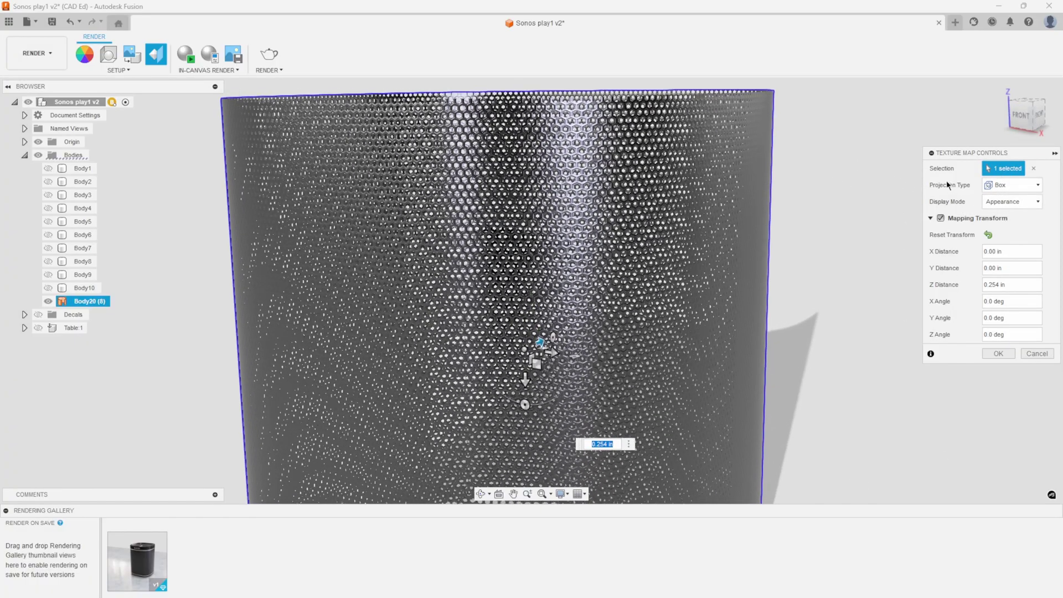
pyautogui.click(999, 353)
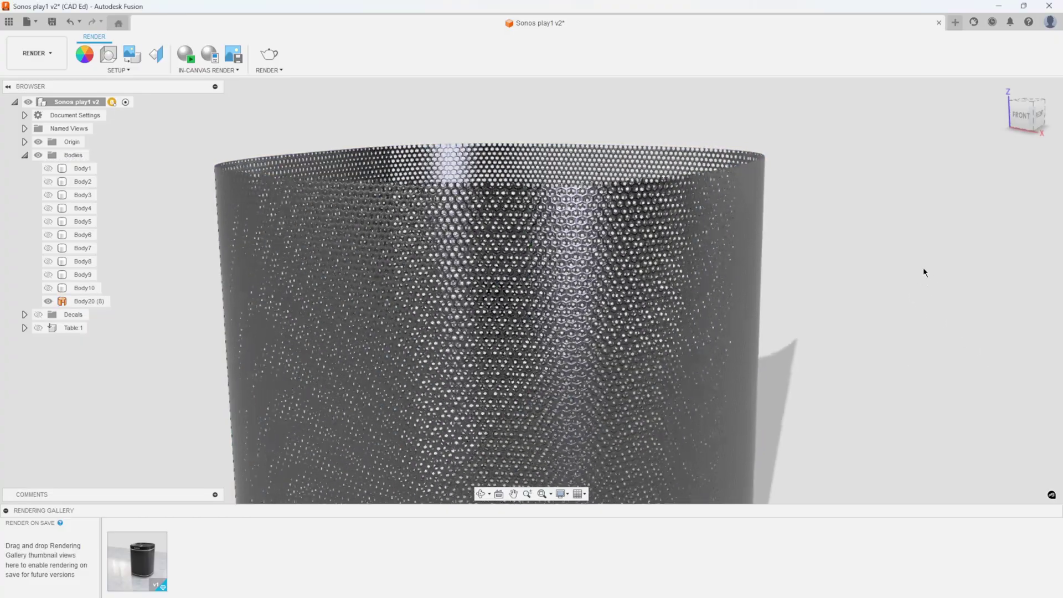
# Step: Examine how the hexagonal mesh pattern runs across the curved walls and seams around the surface body
pyautogui.keyDown('shift'); pyautogui.moveTo(790, 197); pyautogui.dragTo(572, 109, button='middle'); pyautogui.keyUp('shift')
pyautogui.scroll(2, 573, 108)
pyautogui.scroll(1, 555, 119)
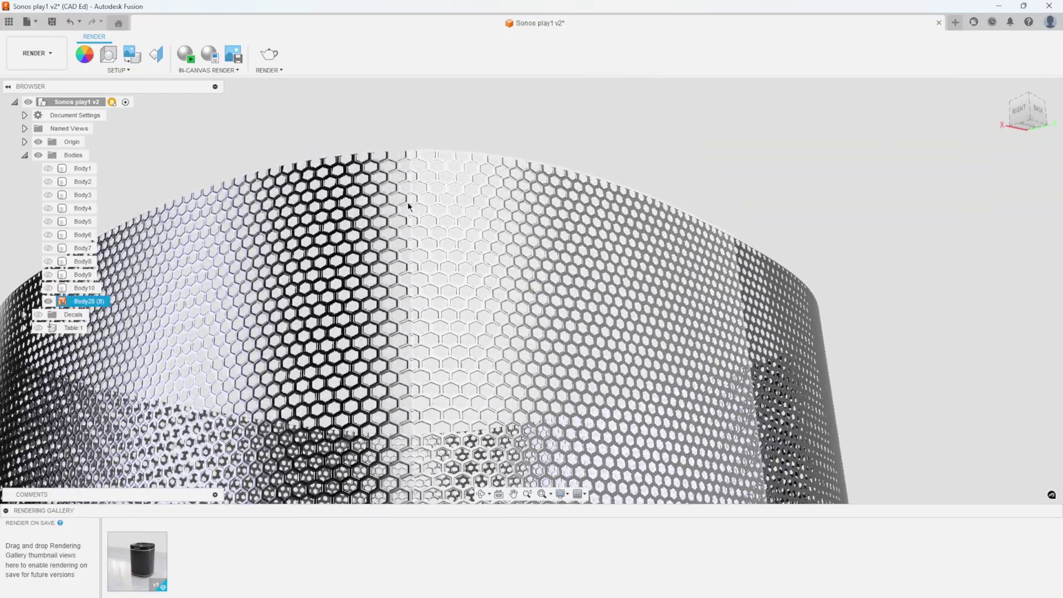
pyautogui.scroll(-1, 602, 133)
pyautogui.keyDown('shift'); pyautogui.moveTo(602, 133); pyautogui.dragTo(161, 58, button='middle'); pyautogui.keyUp('shift')
pyautogui.scroll(-4, 626, 137)
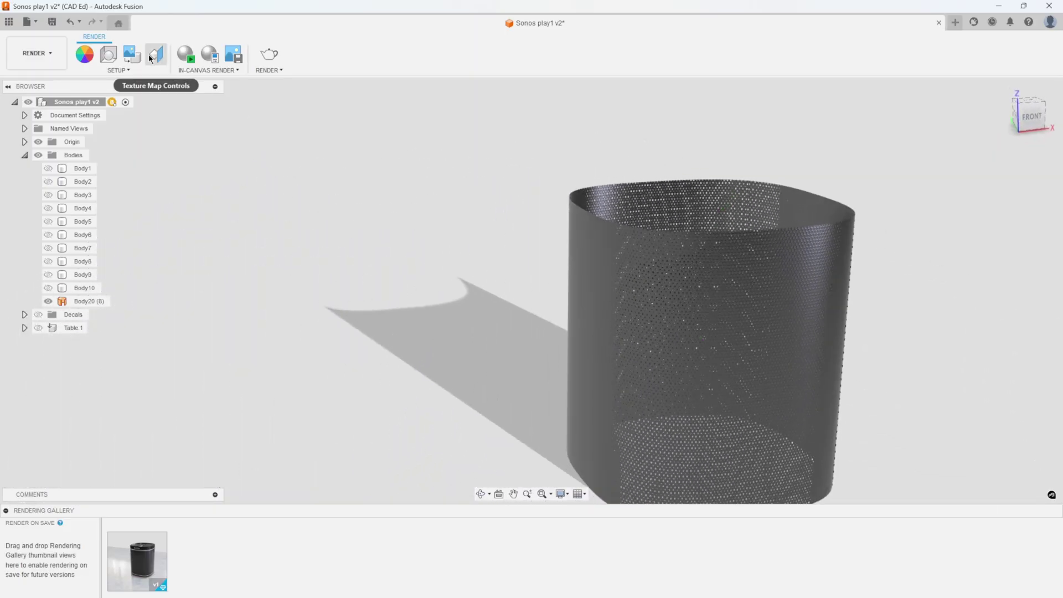
pyautogui.moveTo(360, 183); pyautogui.dragTo(327, 157, button='middle')
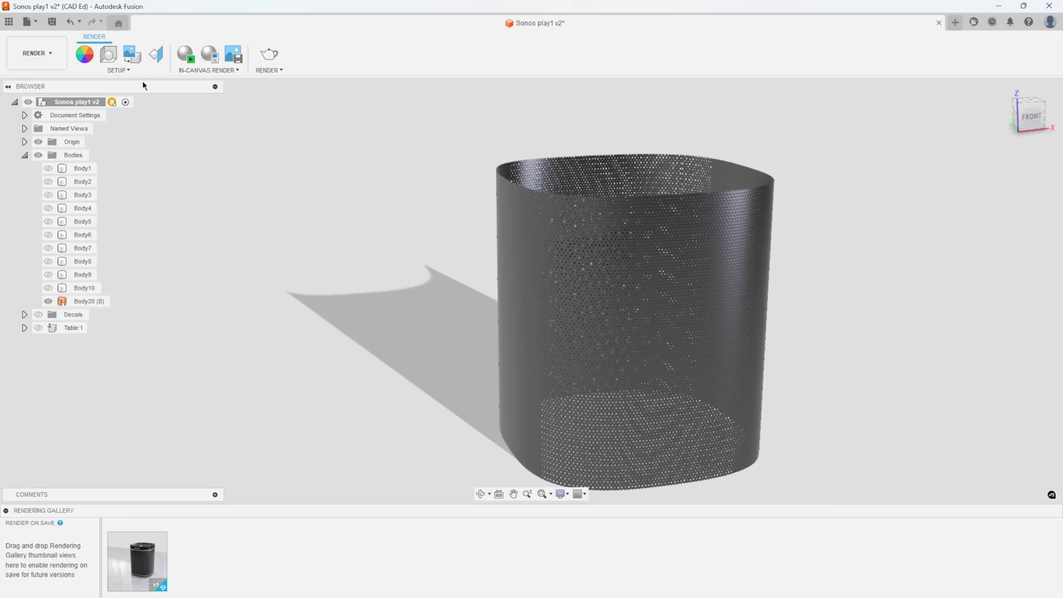
# Step: Switch to the Design workspace and unstitch the whole offset surface body into separate face bodies
pyautogui.click(25, 79)
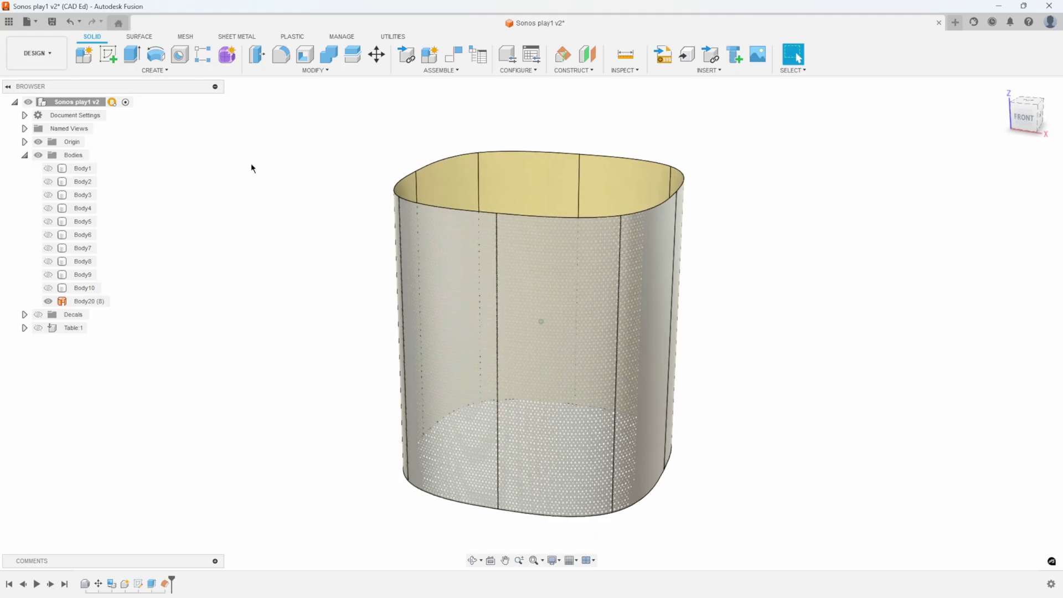
pyautogui.click(143, 38)
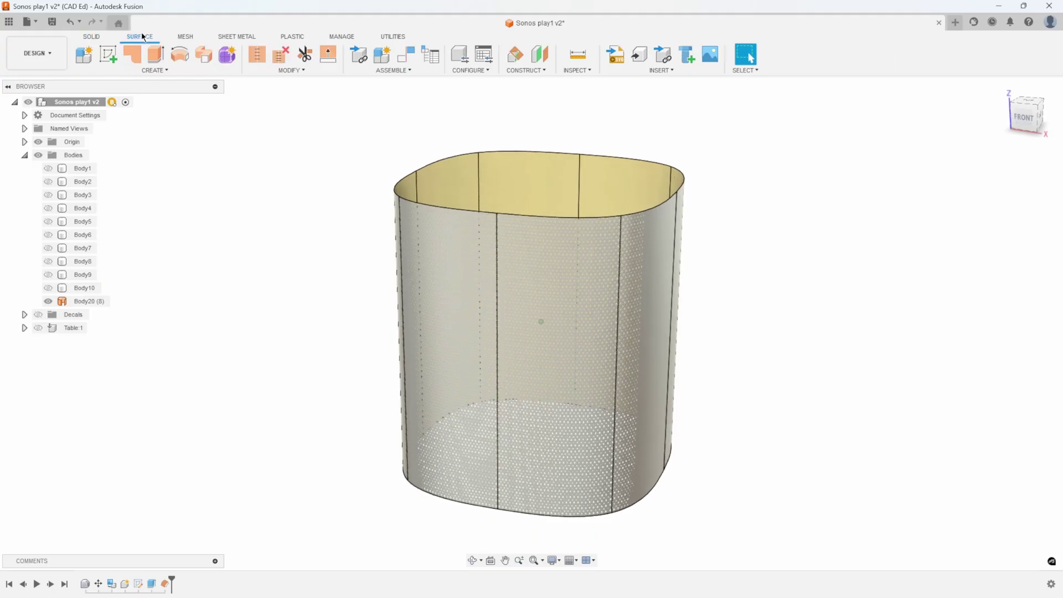
pyautogui.click(280, 55)
pyautogui.moveTo(323, 111); pyautogui.dragTo(822, 550)
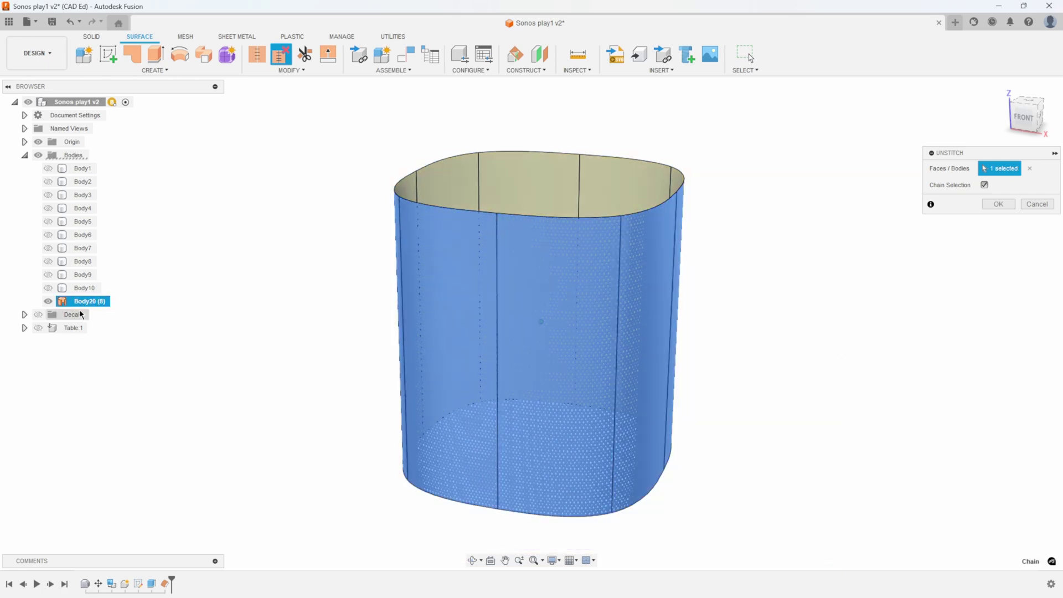
pyautogui.click(998, 204)
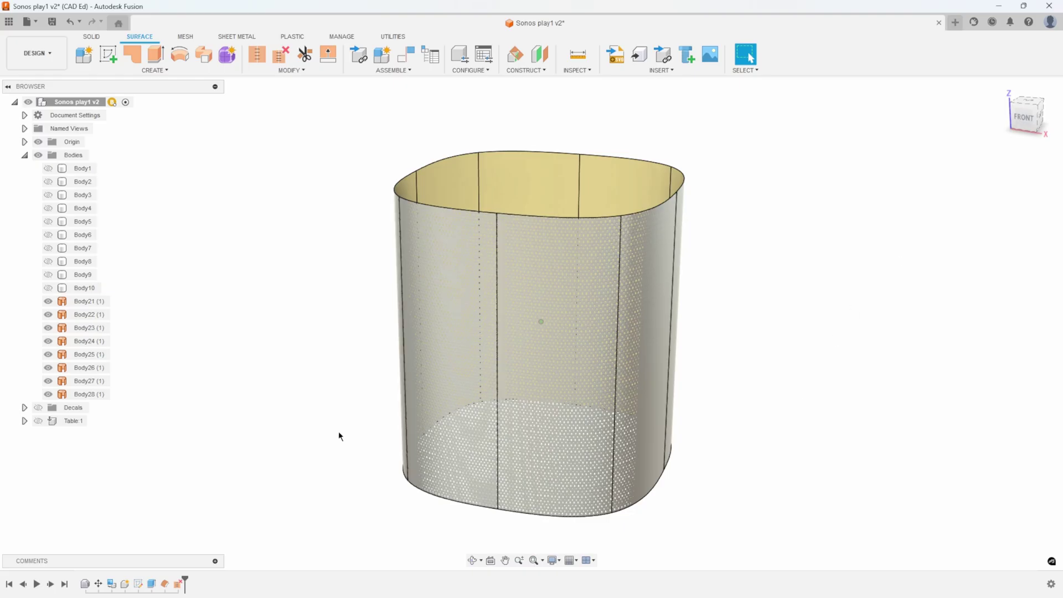
pyautogui.click(91, 315)
pyautogui.click(91, 329)
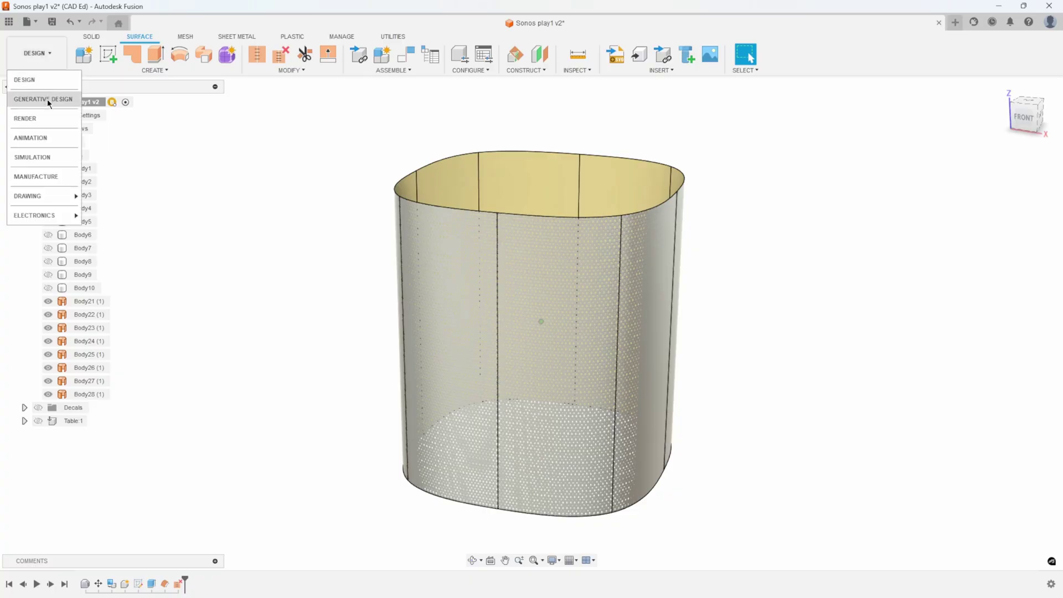
# Step: Return to the Render workspace and set the right front face body's texture projection type to Planar
pyautogui.click(34, 119)
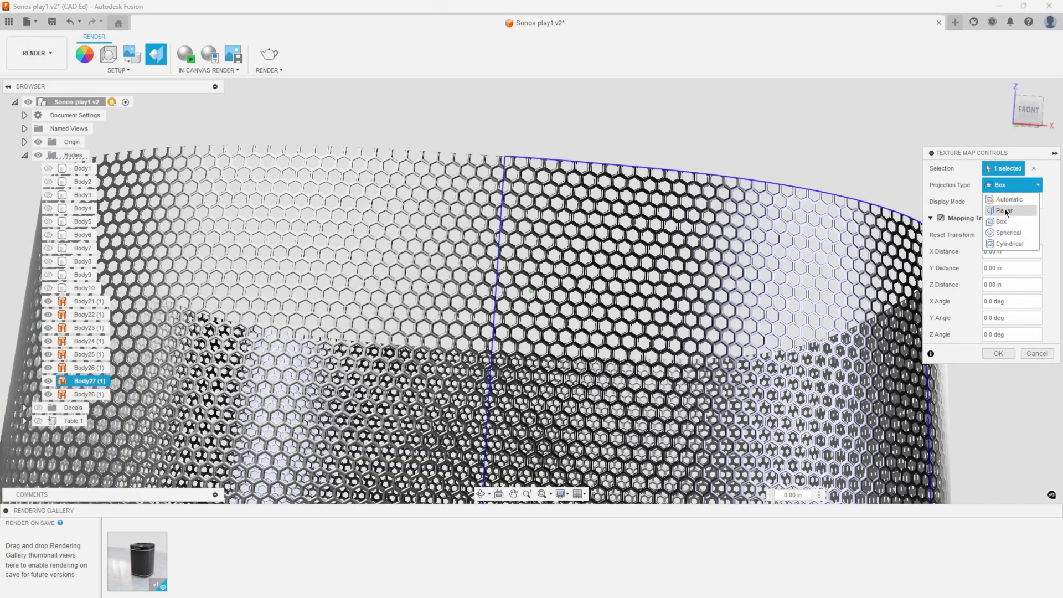
pyautogui.click(1004, 210)
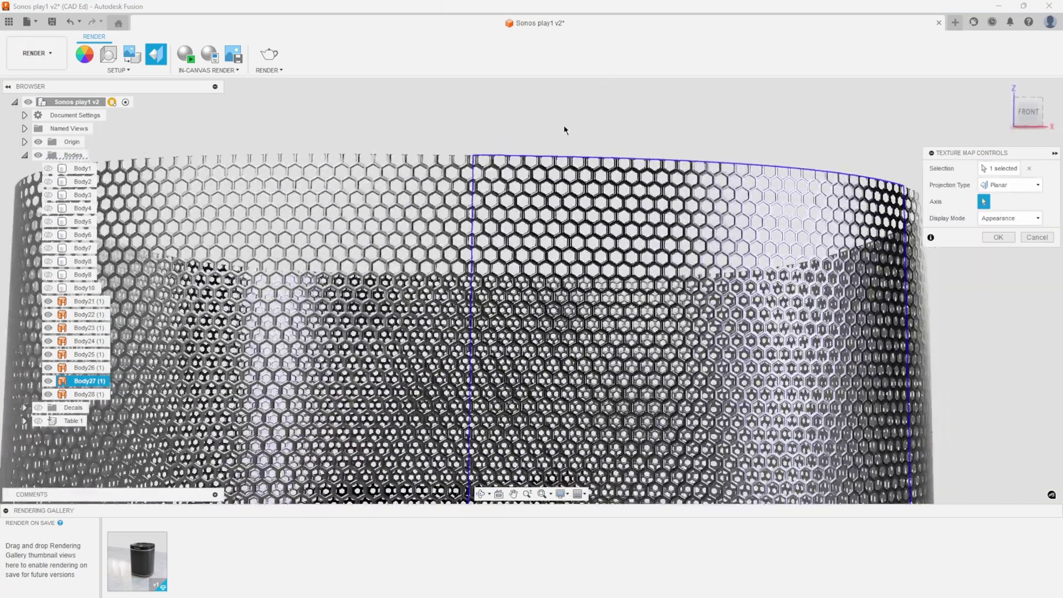
pyautogui.scroll(2, 498, 145)
pyautogui.scroll(-3, 471, 166)
pyautogui.keyDown('shift'); pyautogui.moveTo(581, 210); pyautogui.dragTo(599, 424, button='middle'); pyautogui.keyUp('shift')
pyautogui.scroll(-2, 599, 424)
# Step: Show the origin and choose its Y axis as the planar projection axis for the right front face body
pyautogui.click(984, 202)
pyautogui.keyDown('shift'); pyautogui.moveTo(697, 316); pyautogui.dragTo(493, 285, button='middle'); pyautogui.keyUp('shift')
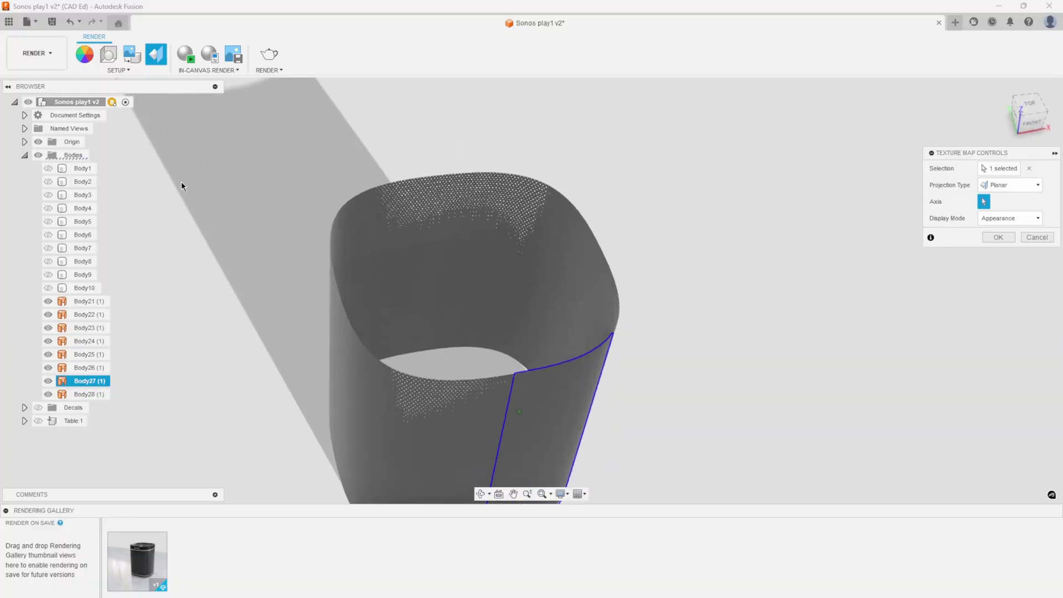
pyautogui.click(41, 142)
pyautogui.scroll(-2, 432, 180)
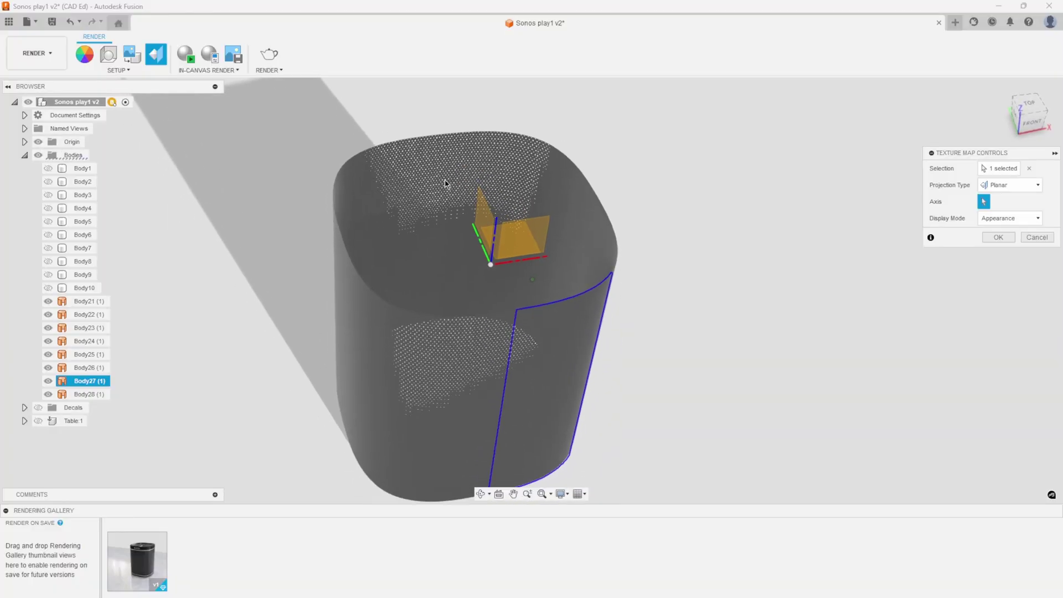
pyautogui.scroll(3, 545, 194)
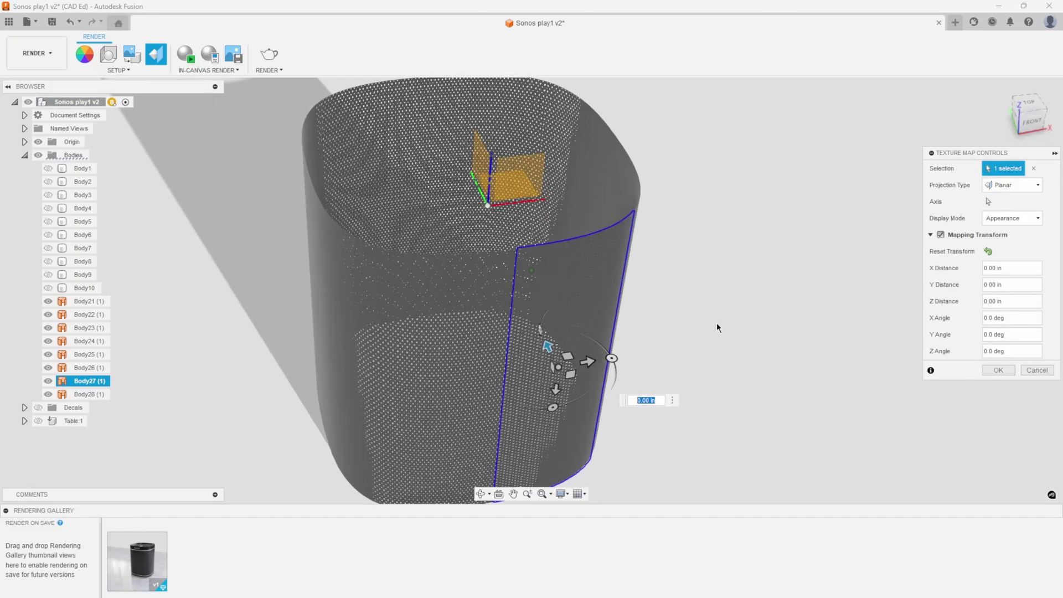
pyautogui.keyDown('shift'); pyautogui.moveTo(716, 323); pyautogui.dragTo(632, 282, button='middle'); pyautogui.keyUp('shift')
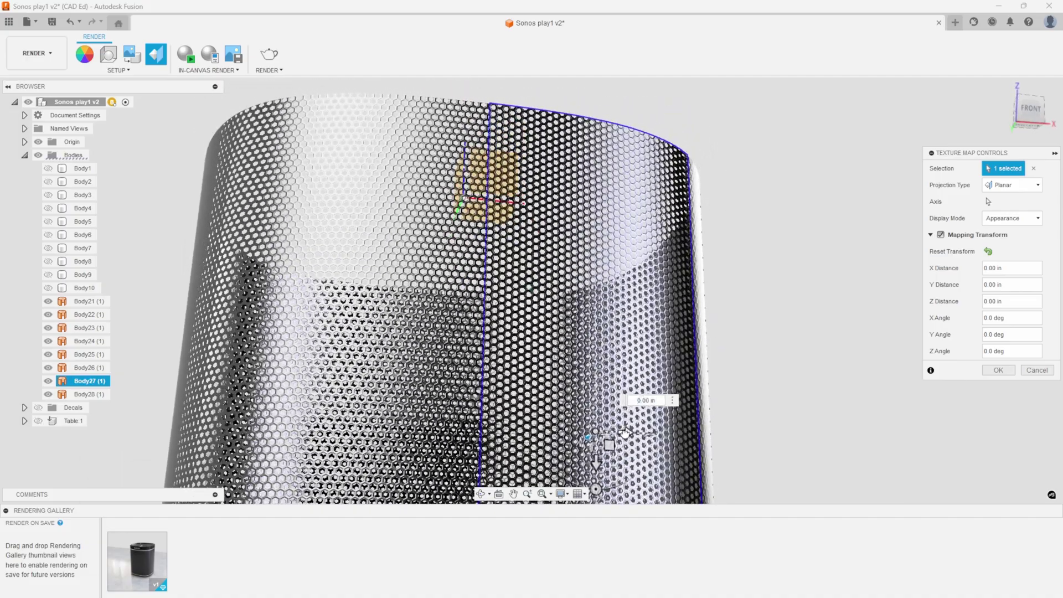
# Step: Try to shift the right front face's mesh texture by about 0.039 in along X
pyautogui.moveTo(627, 432); pyautogui.dragTo(630, 434)
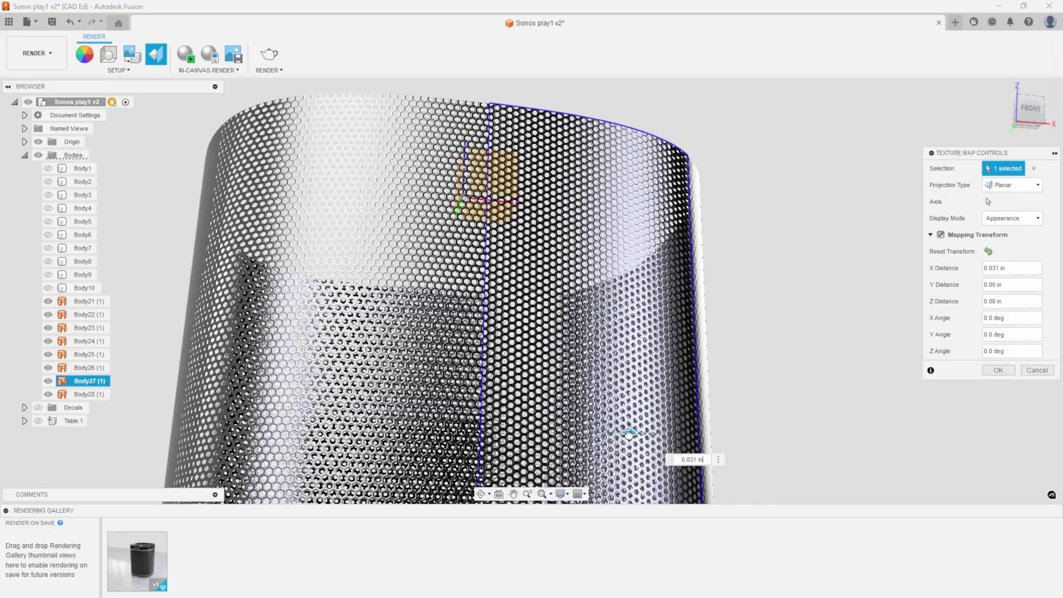
pyautogui.scroll(5, 628, 434)
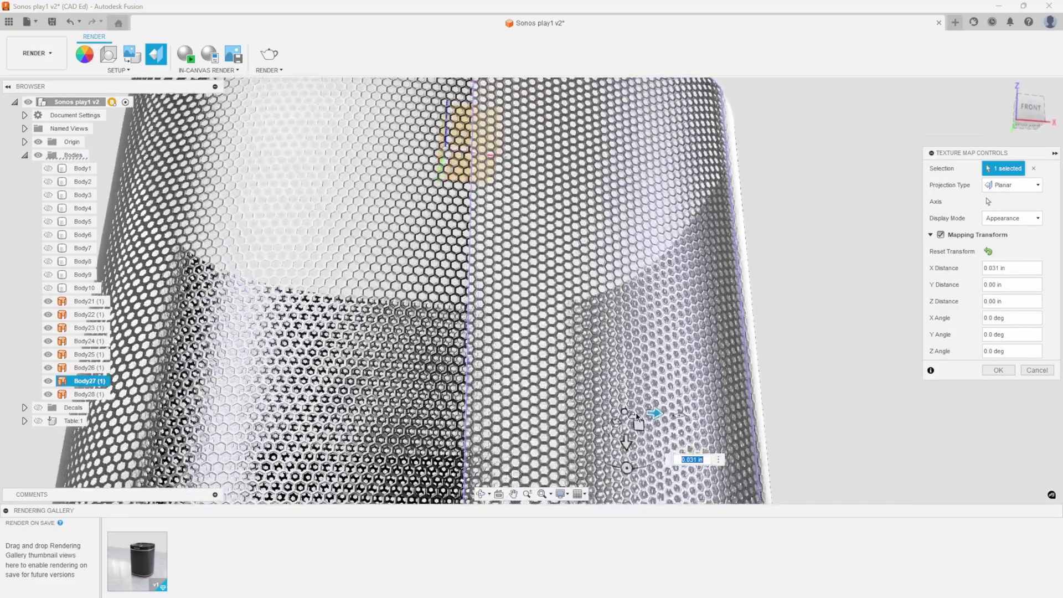
pyautogui.scroll(5, 547, 365)
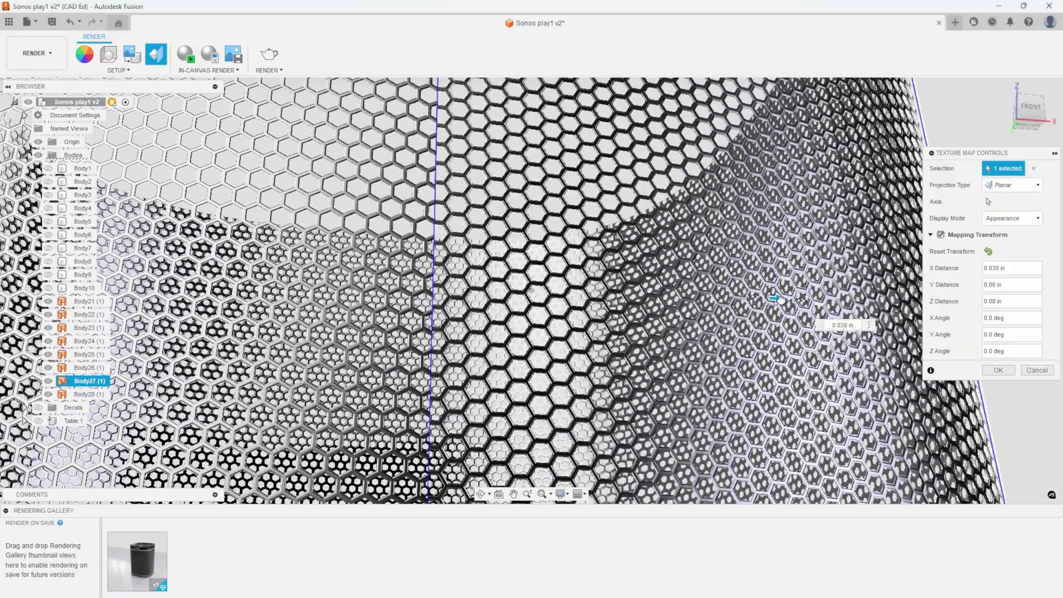
# Step: Set the right front face's texture shift to zero along X and about -0.017 in along Y, and accept the mapping
pyautogui.moveTo(780, 300); pyautogui.dragTo(748, 320)
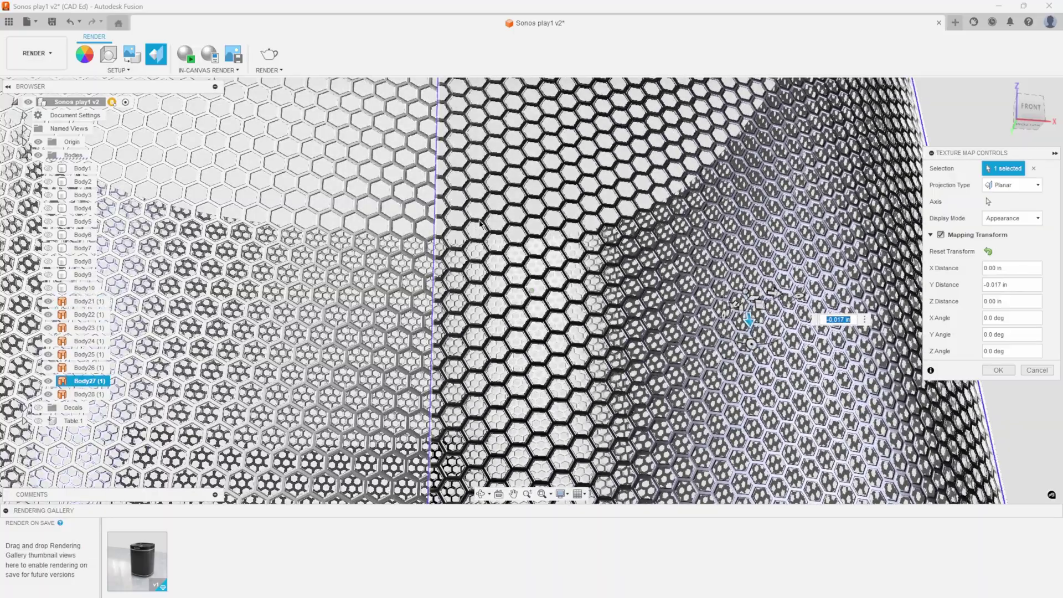
pyautogui.scroll(-3, 480, 224)
pyautogui.keyDown('shift'); pyautogui.moveTo(480, 225); pyautogui.dragTo(332, 271, button='middle'); pyautogui.keyUp('shift')
pyautogui.keyDown('shift'); pyautogui.moveTo(819, 327); pyautogui.dragTo(994, 370, button='middle'); pyautogui.keyUp('shift')
pyautogui.click(996, 370)
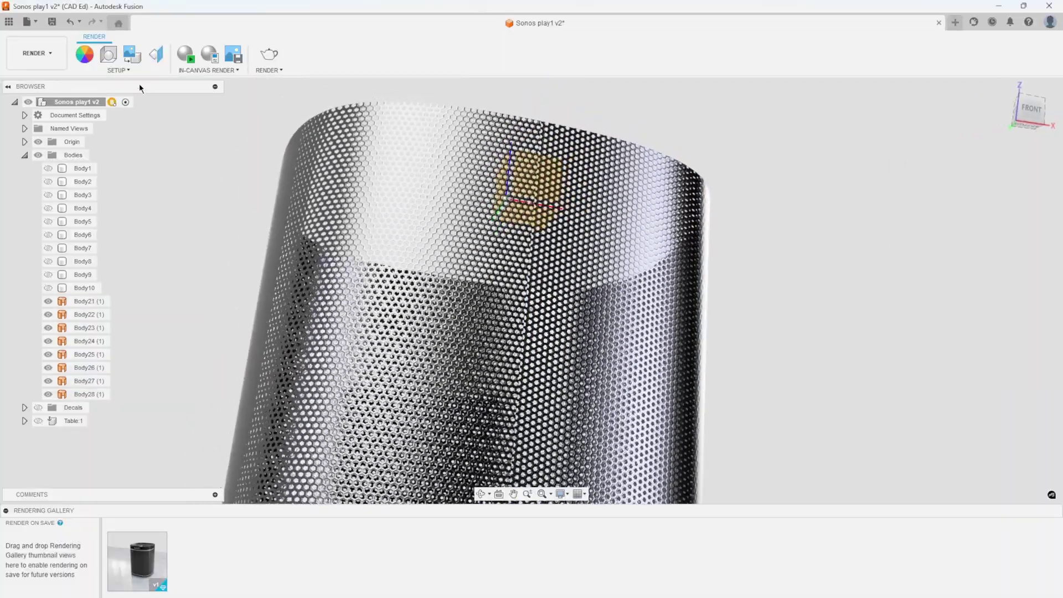
# Step: Give the adjoining left front face body a Planar texture projection along the origin's Y axis
pyautogui.click(156, 55)
pyautogui.click(451, 174)
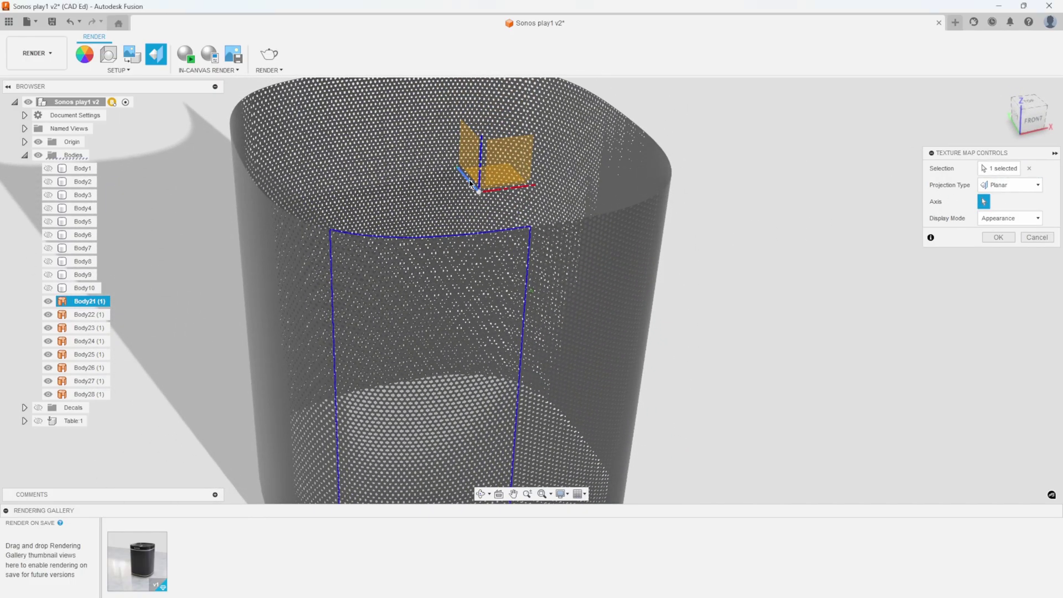
pyautogui.click(469, 183)
pyautogui.keyDown('shift'); pyautogui.moveTo(679, 278); pyautogui.dragTo(530, 145, button='middle'); pyautogui.keyUp('shift')
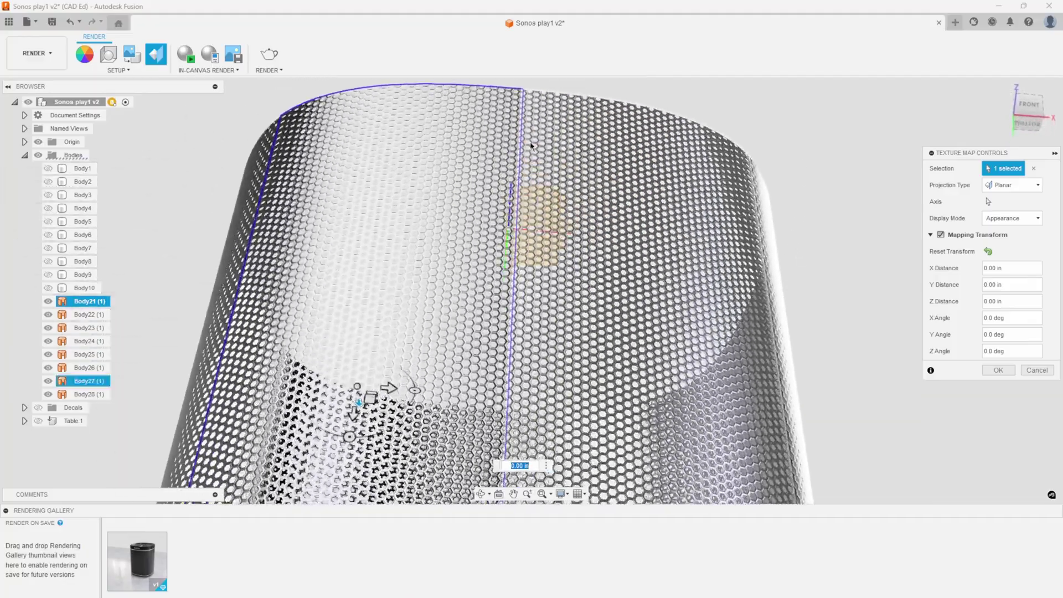
# Step: Shift the left front face's mesh texture by about -0.018 in along Y to match the neighbouring face, and accept the mapping
pyautogui.scroll(10, 457, 275)
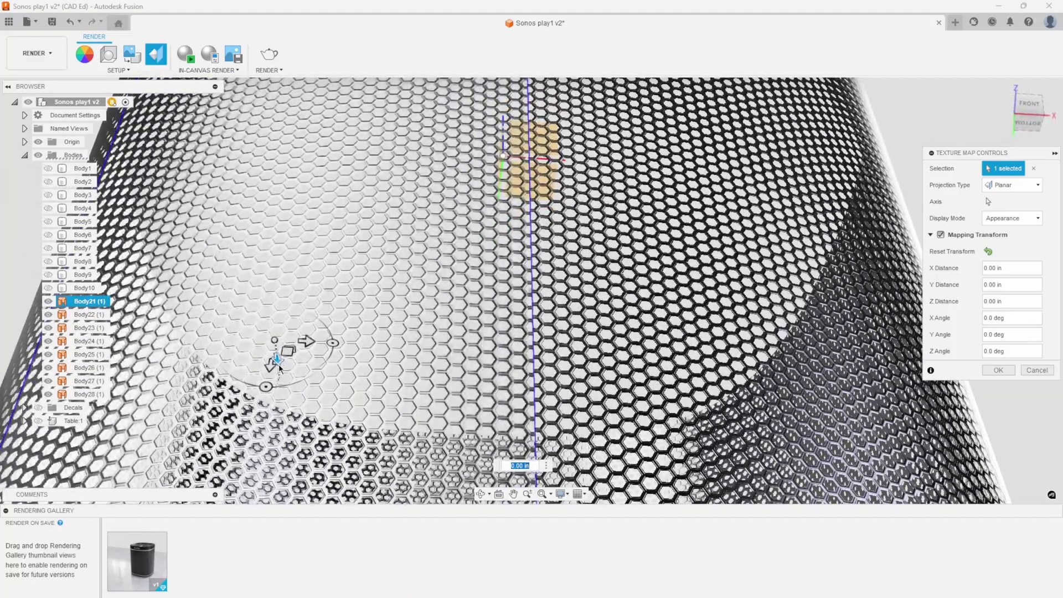
pyautogui.moveTo(270, 364); pyautogui.dragTo(271, 361)
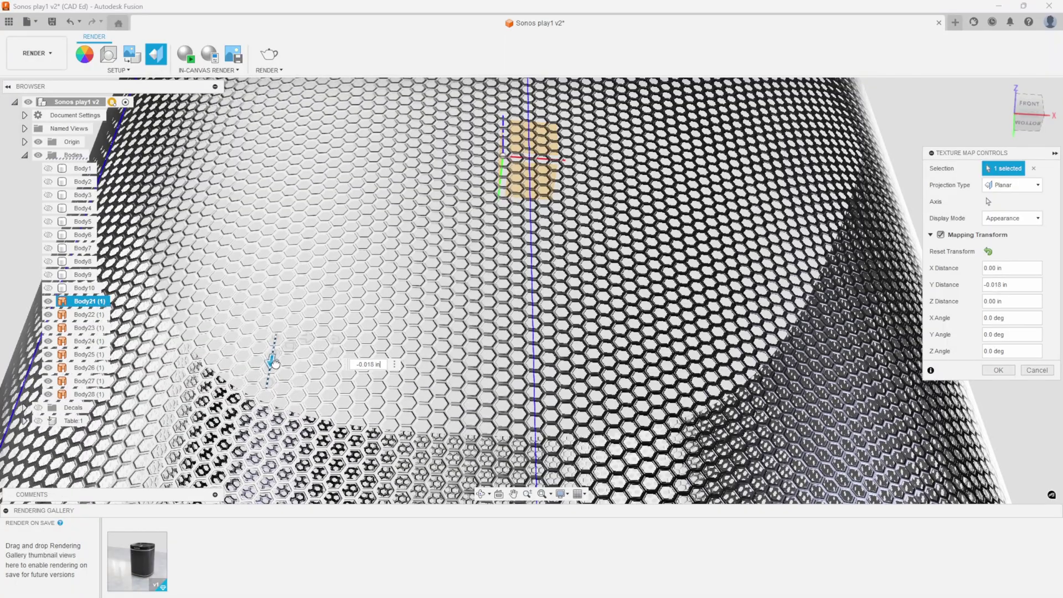
pyautogui.scroll(5, 318, 358)
pyautogui.keyDown('shift'); pyautogui.moveTo(559, 271); pyautogui.dragTo(604, 348, button='middle'); pyautogui.keyUp('shift')
pyautogui.scroll(-5, 604, 347)
pyautogui.click(999, 370)
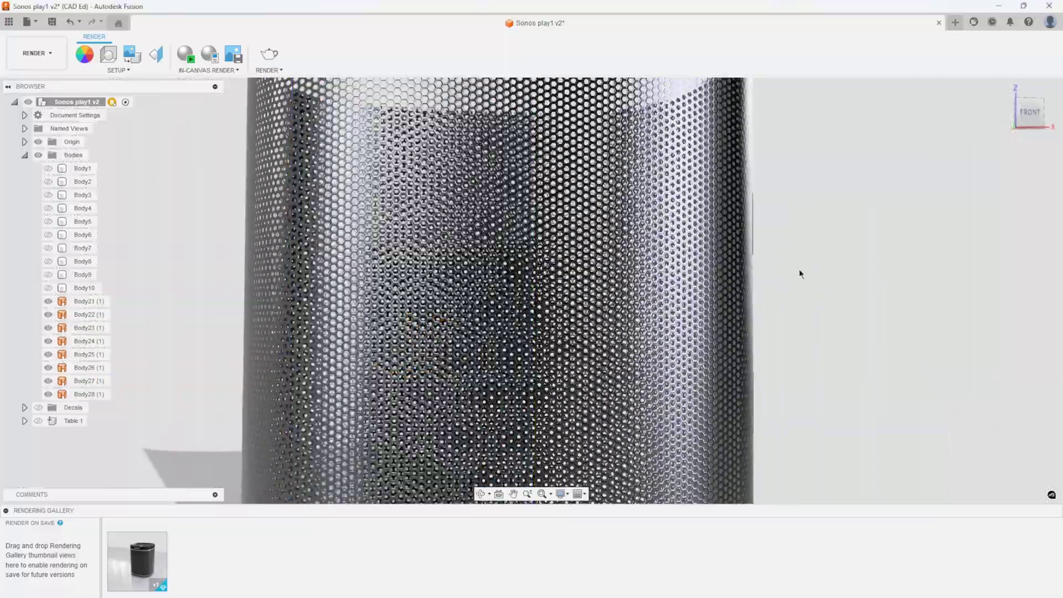
# Step: Examine the mesh alignment along the seam between the two front faces
pyautogui.keyDown('shift'); pyautogui.moveTo(799, 269); pyautogui.dragTo(882, 122, button='middle'); pyautogui.keyUp('shift')
pyautogui.moveTo(730, 166); pyautogui.dragTo(676, 221, button='middle')
pyautogui.scroll(1, 443, 200)
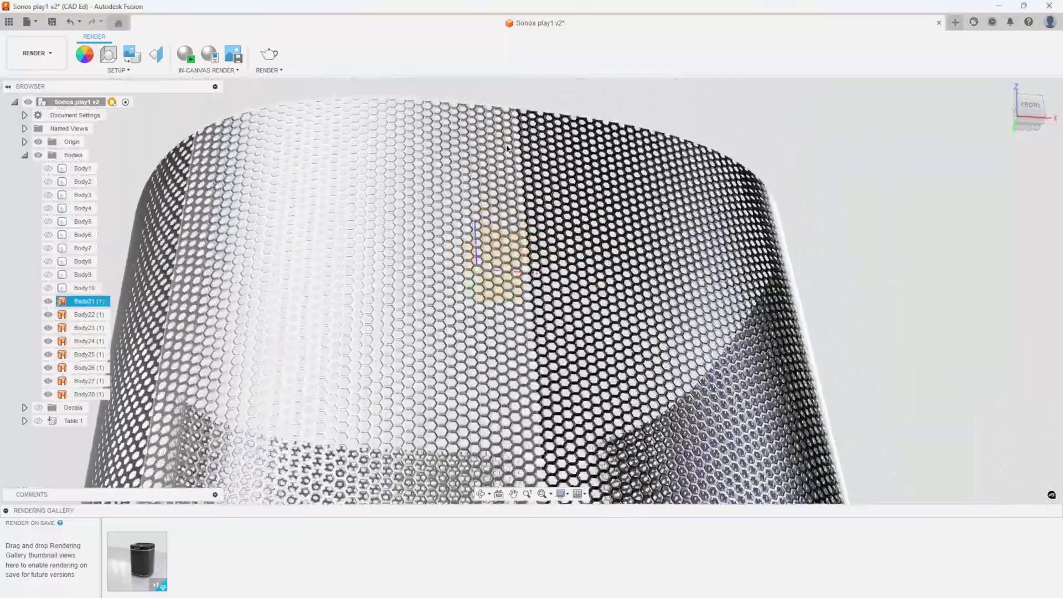
pyautogui.keyDown('shift'); pyautogui.moveTo(703, 122); pyautogui.dragTo(487, 95, button='middle'); pyautogui.keyUp('shift')
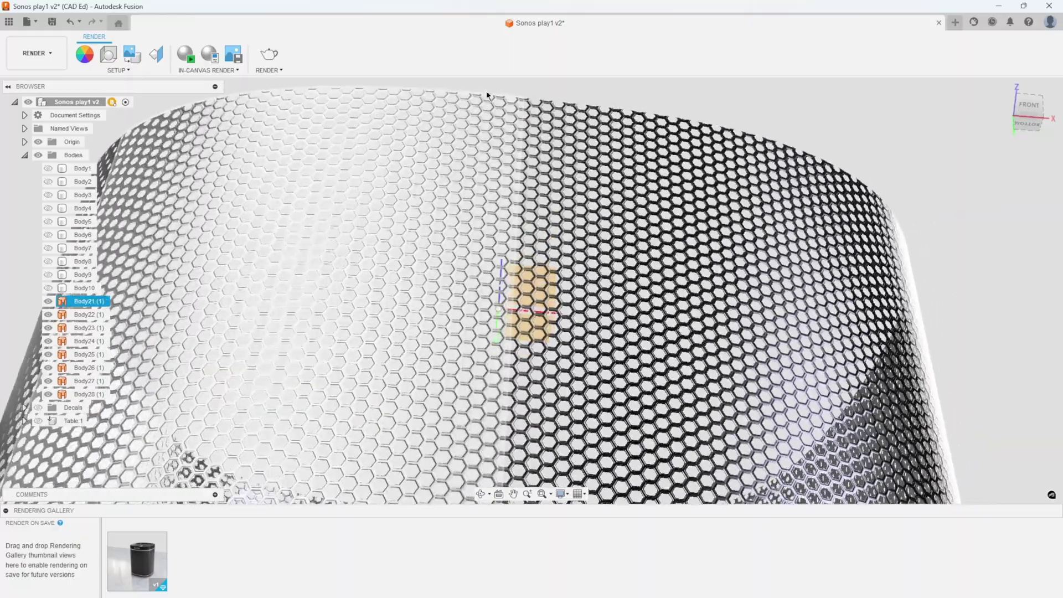
# Step: Give the forward face body on the speaker's right side (Body28) a Planar texture projection along the origin's X axis
pyautogui.keyDown('shift'); pyautogui.moveTo(683, 128); pyautogui.dragTo(916, 157, button='middle'); pyautogui.keyUp('shift')
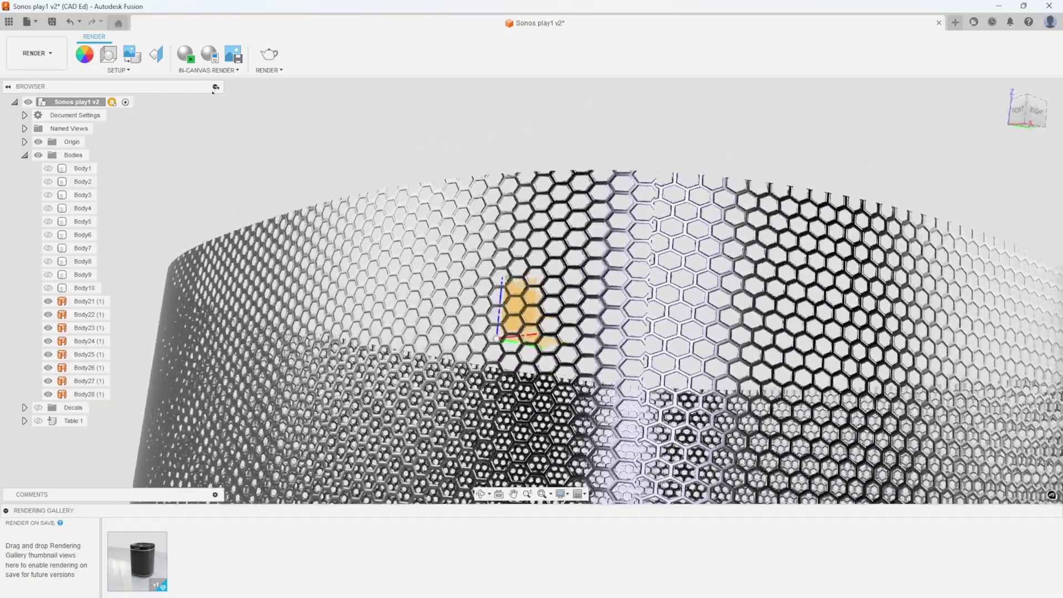
pyautogui.click(156, 55)
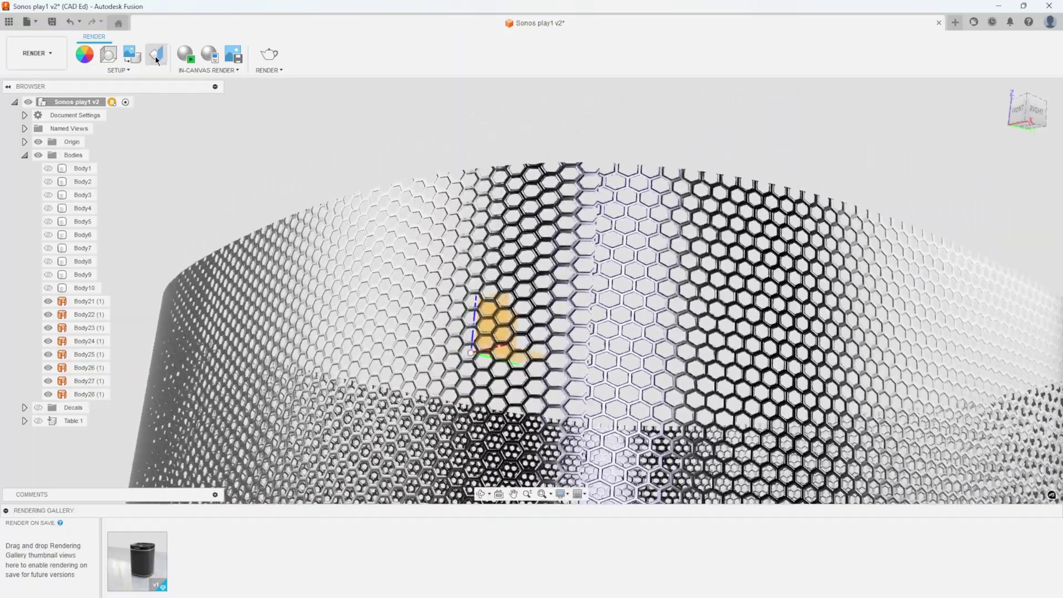
pyautogui.scroll(-3, 587, 238)
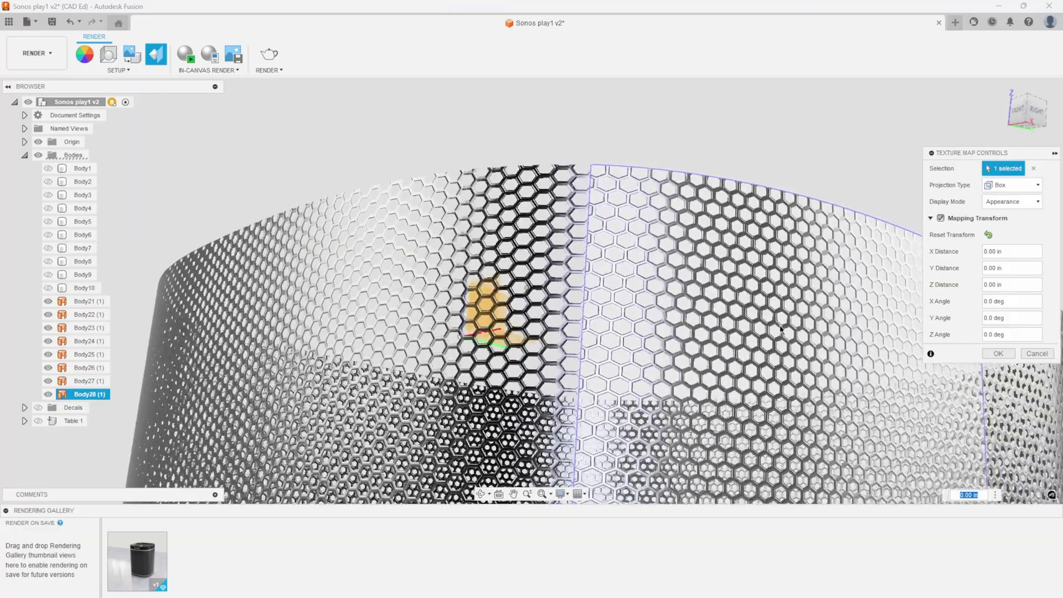
pyautogui.keyDown('shift'); pyautogui.moveTo(559, 233); pyautogui.dragTo(564, 359, button='middle'); pyautogui.keyUp('shift')
pyautogui.keyDown('shift'); pyautogui.moveTo(708, 312); pyautogui.dragTo(720, 277, button='middle'); pyautogui.keyUp('shift')
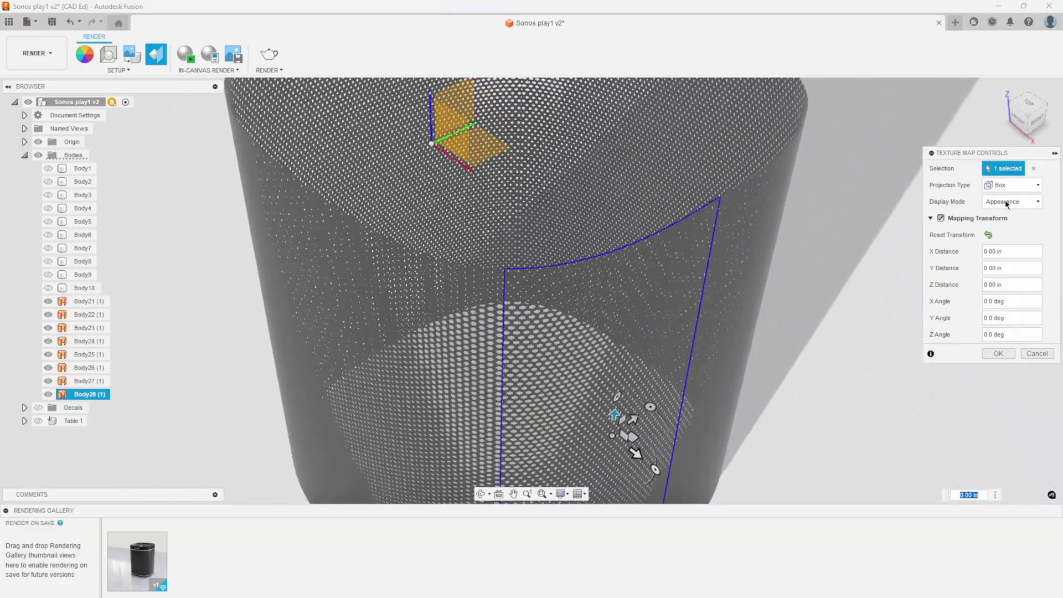
pyautogui.click(1014, 186)
pyautogui.click(1009, 211)
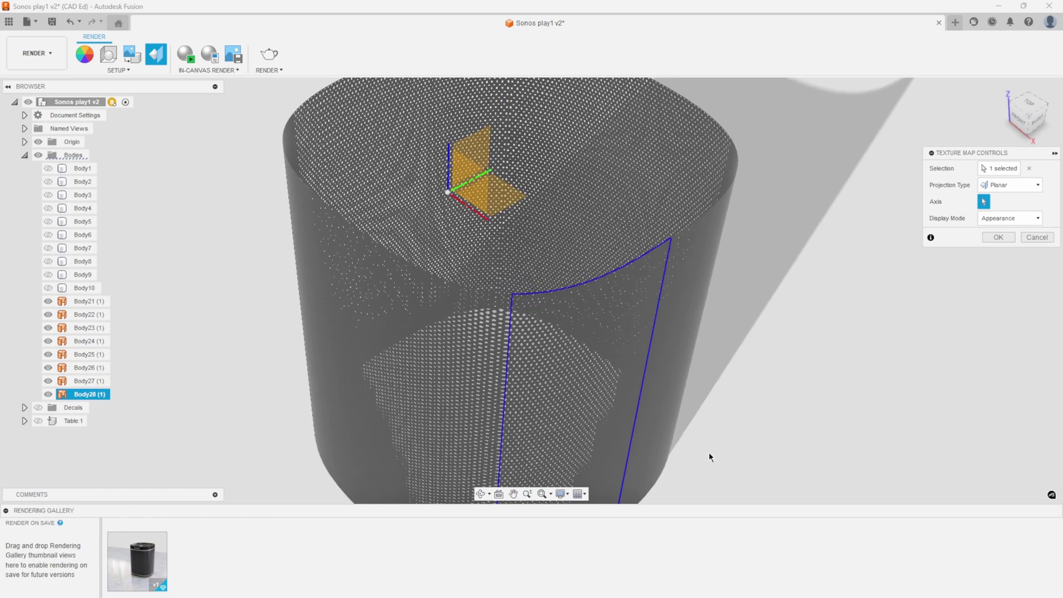
pyautogui.click(471, 210)
# Step: Shift Body28's mesh texture by about -0.017 in along Y to match the front face at the seam, and accept the mapping
pyautogui.keyDown('shift'); pyautogui.moveTo(727, 331); pyautogui.dragTo(706, 426, button='middle'); pyautogui.keyUp('shift')
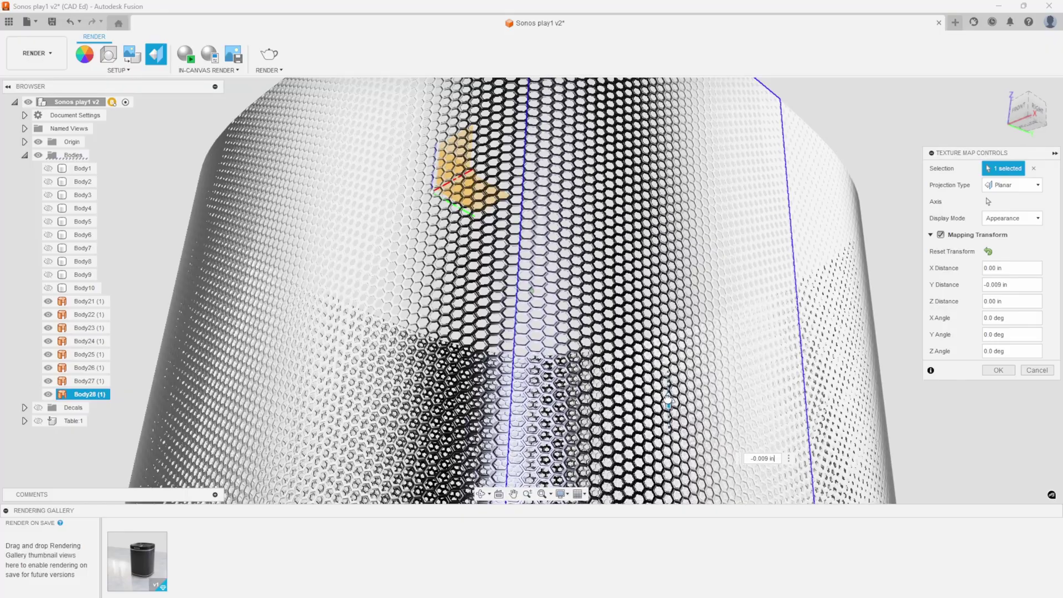
pyautogui.scroll(6, 497, 283)
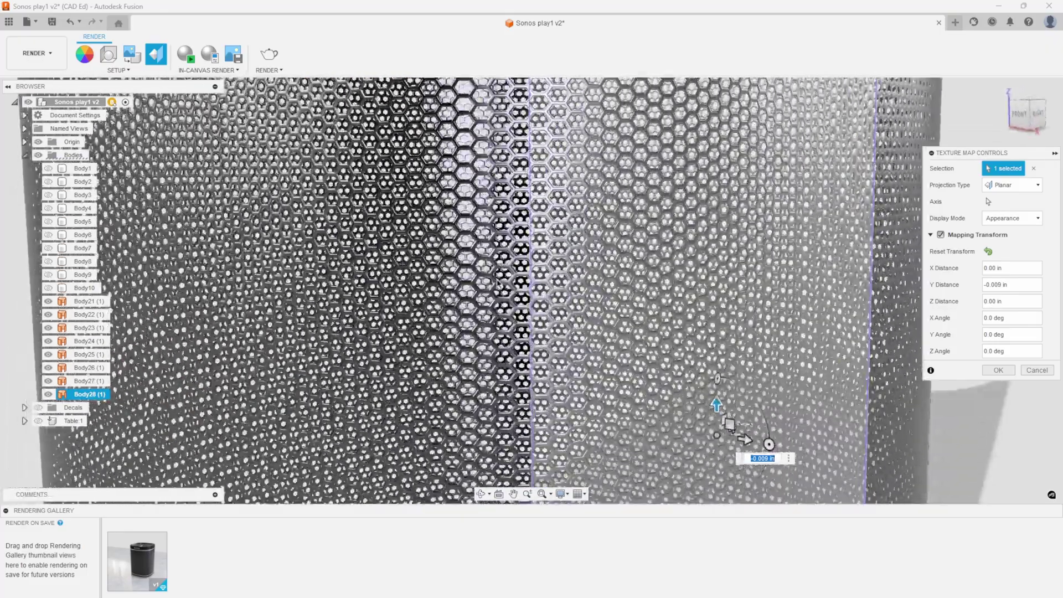
pyautogui.scroll(8, 497, 283)
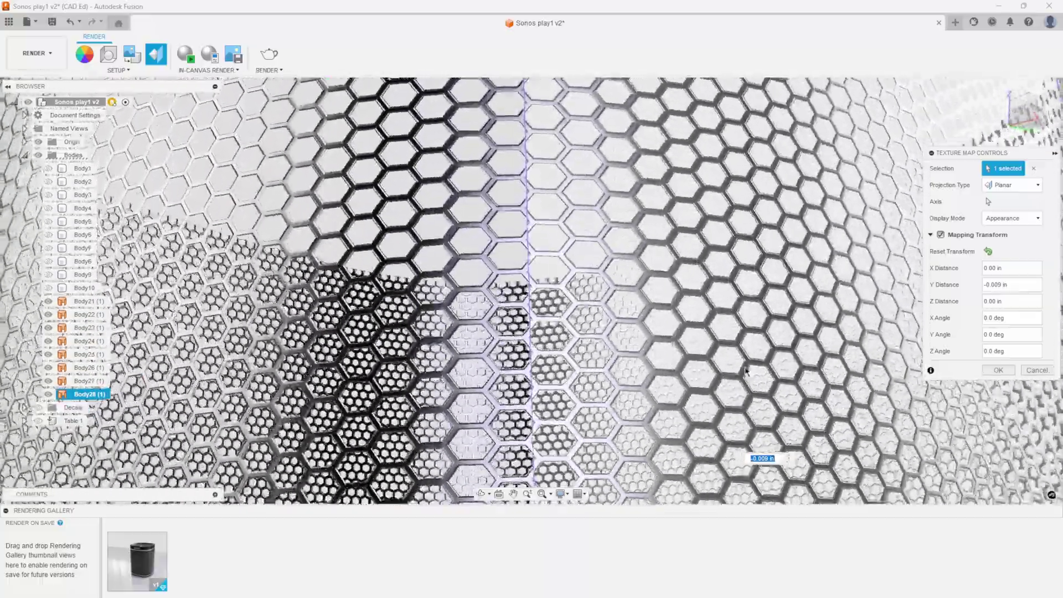
pyautogui.scroll(-6, 692, 338)
pyautogui.scroll(5, 674, 344)
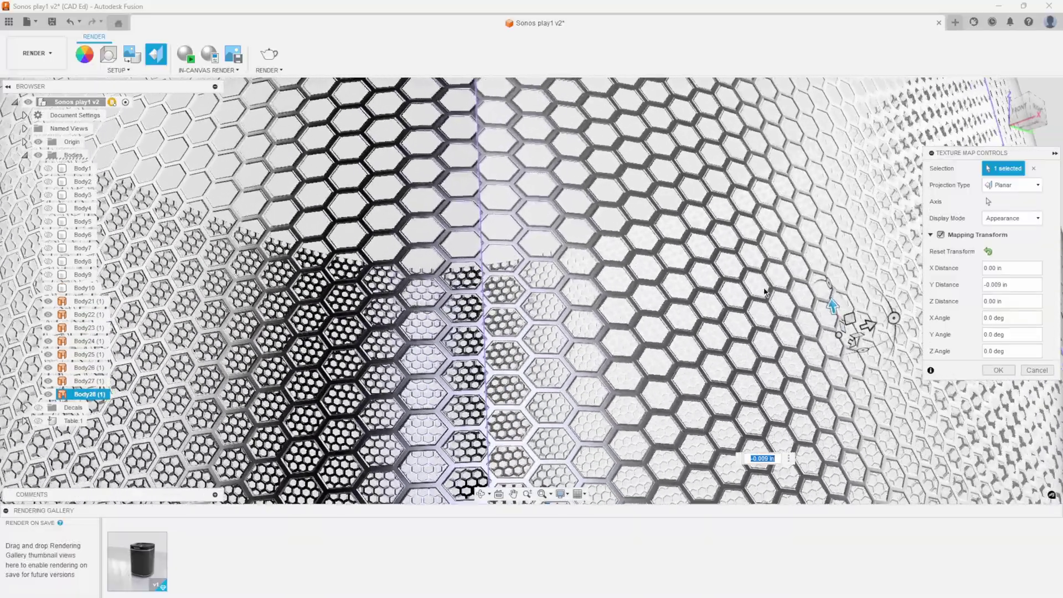
pyautogui.scroll(5, 889, 322)
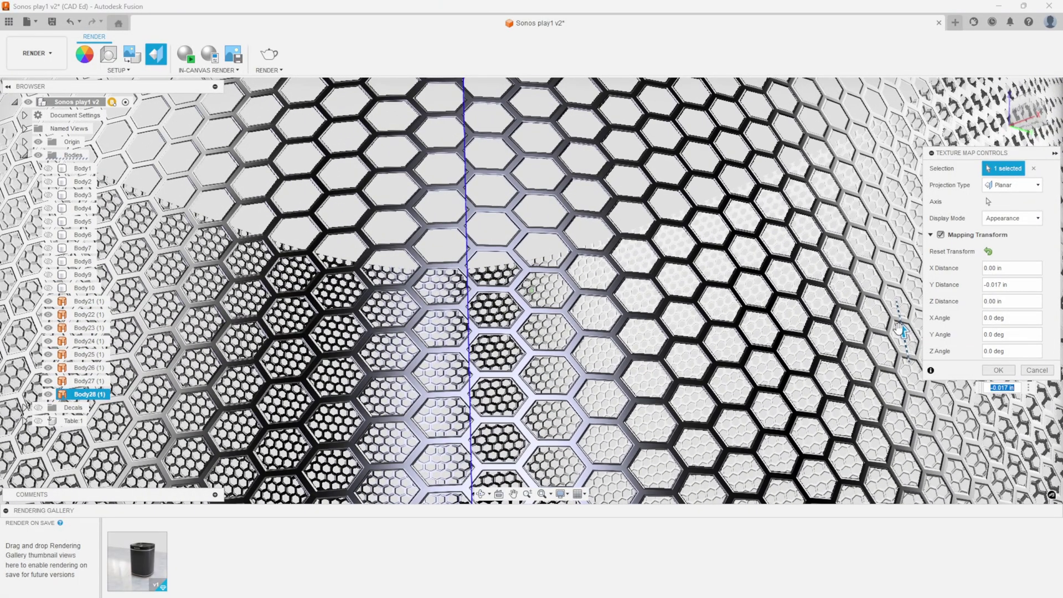
pyautogui.moveTo(898, 326); pyautogui.dragTo(897, 326)
pyautogui.scroll(-3, 899, 327)
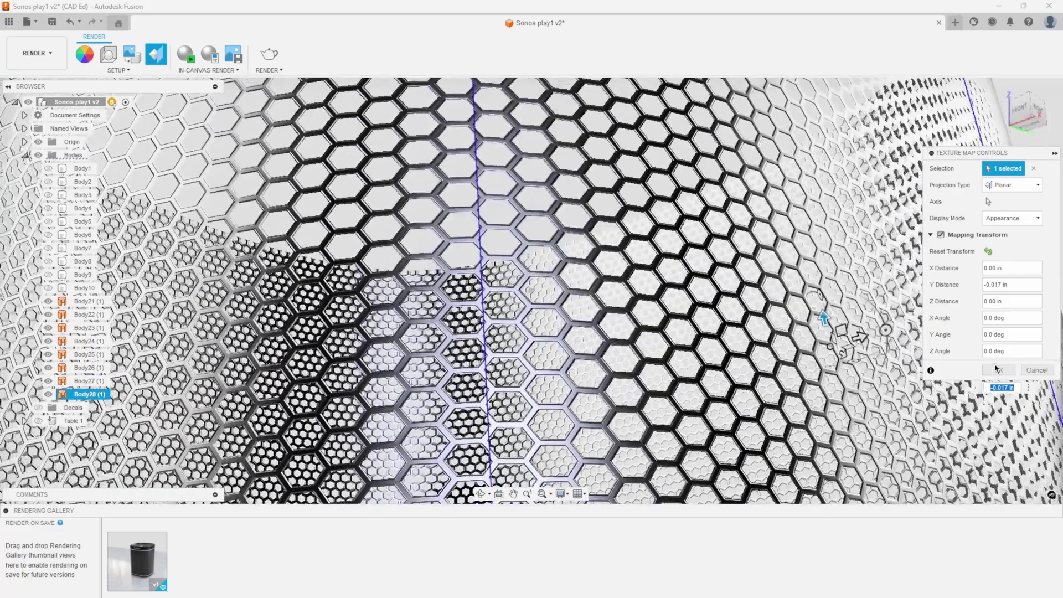
pyautogui.click(997, 369)
# Step: Map the adjoining right side face (Body26) with a Planar projection along the origin's X axis and shift its mesh to match the neighbouring face
pyautogui.scroll(-10, 863, 360)
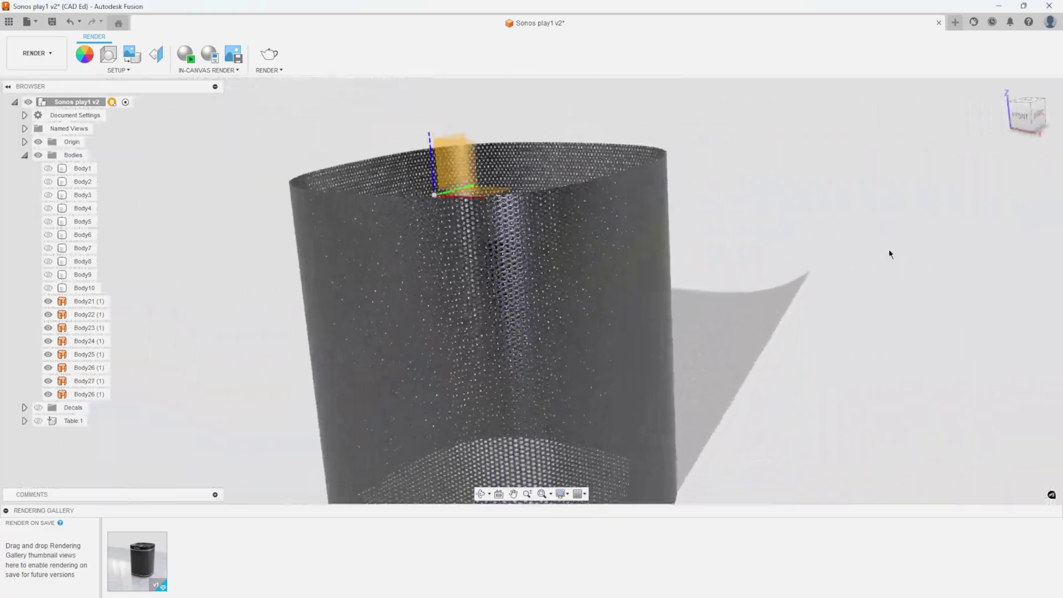
pyautogui.keyDown('shift'); pyautogui.moveTo(904, 198); pyautogui.dragTo(912, 125, button='middle'); pyautogui.keyUp('shift')
pyautogui.scroll(3, 911, 122)
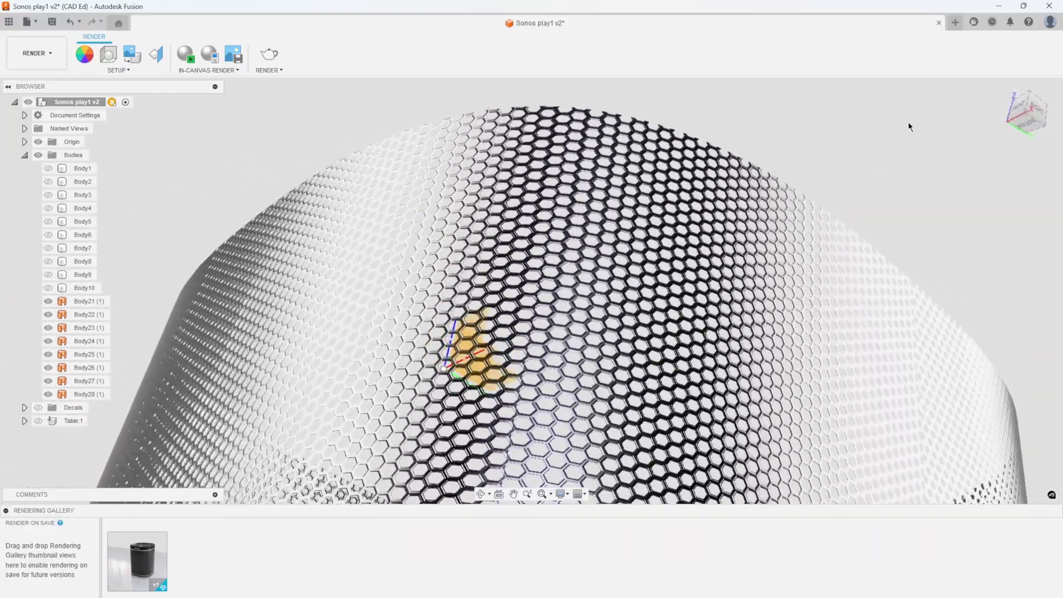
pyautogui.click(594, 270)
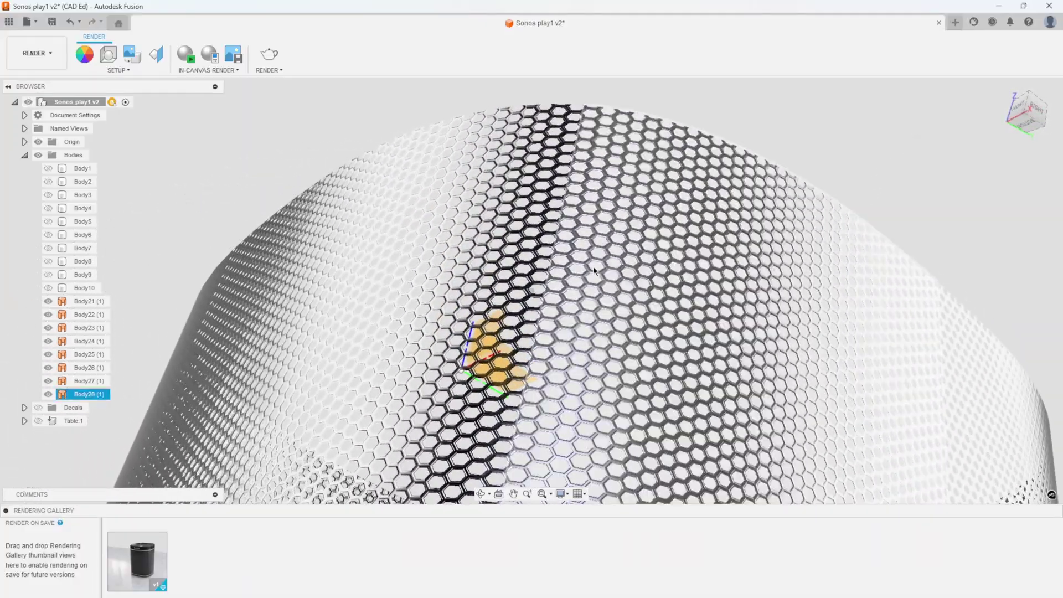
pyautogui.click(776, 99)
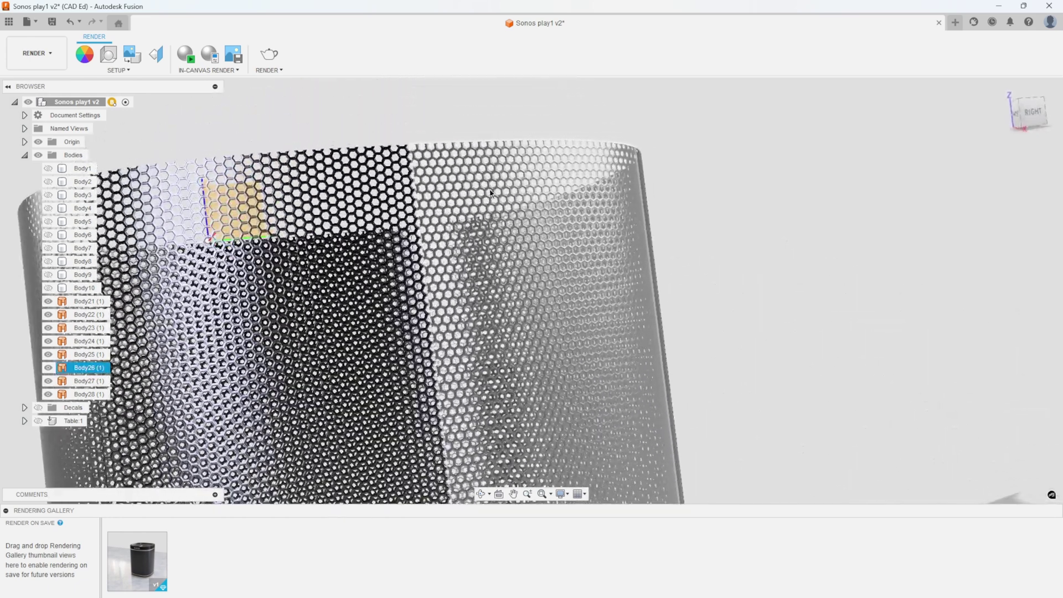
pyautogui.click(492, 176)
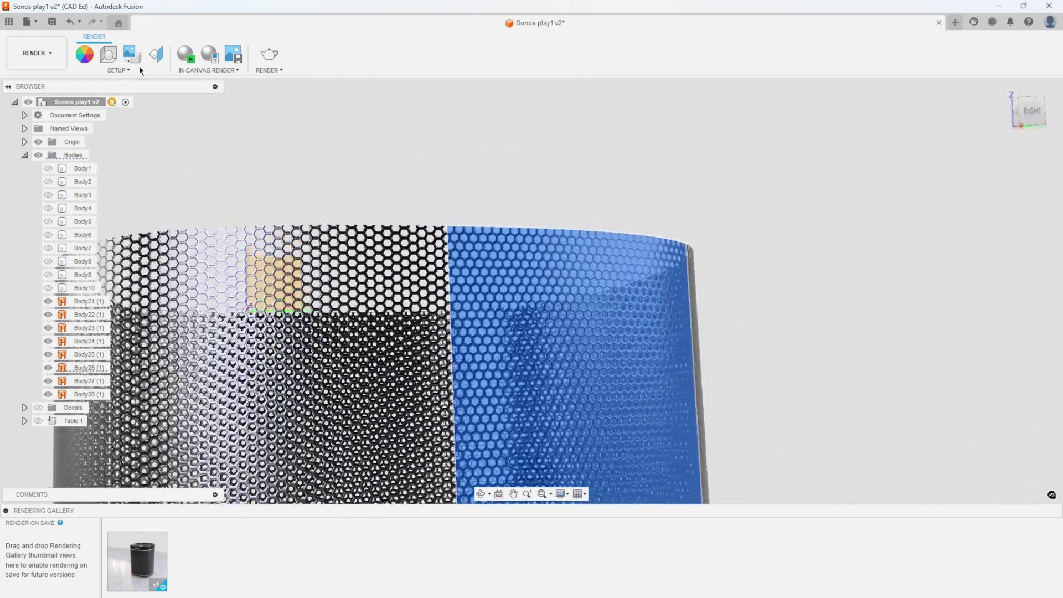
pyautogui.click(156, 54)
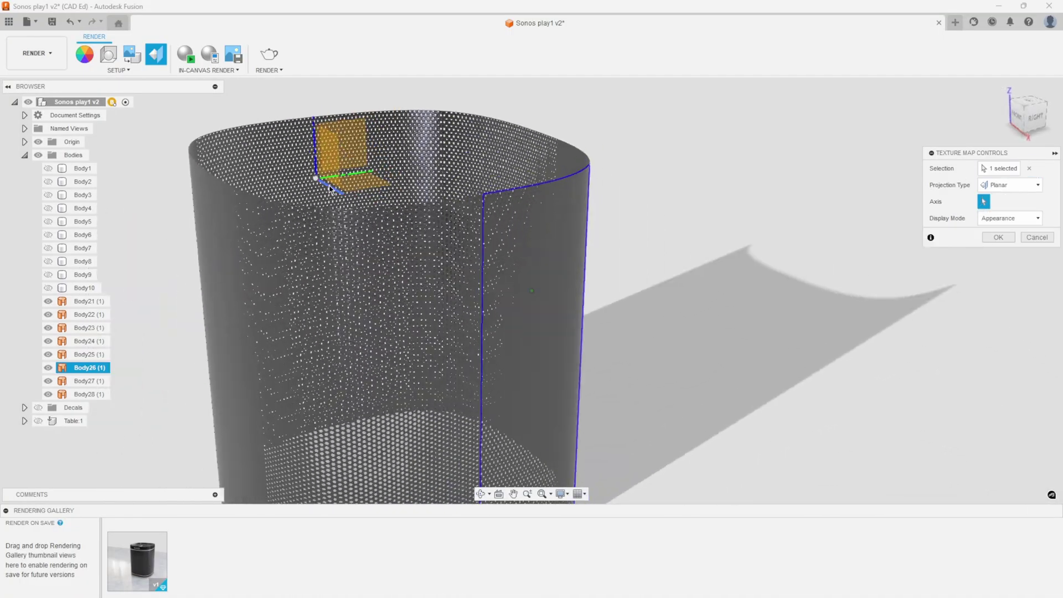
pyautogui.click(315, 175)
pyautogui.moveTo(770, 394)
pyautogui.mouseDown()
pyautogui.moveTo(736, 368)
pyautogui.moveTo(781, 398)
pyautogui.mouseUp()
pyautogui.click(998, 369)
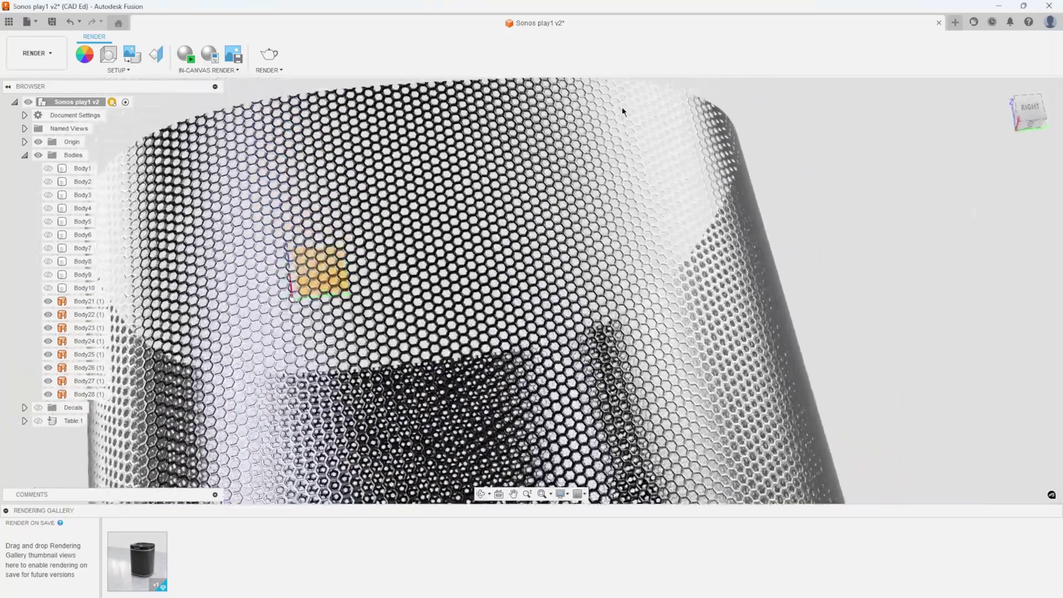
# Step: Make the hidden speaker bodies Body1 to Body5 and Body7 to Body10 visible around the mesh shell
pyautogui.keyDown('shift'); pyautogui.moveTo(622, 111); pyautogui.dragTo(888, 191, button='middle'); pyautogui.keyUp('shift')
pyautogui.scroll(-8, 908, 211)
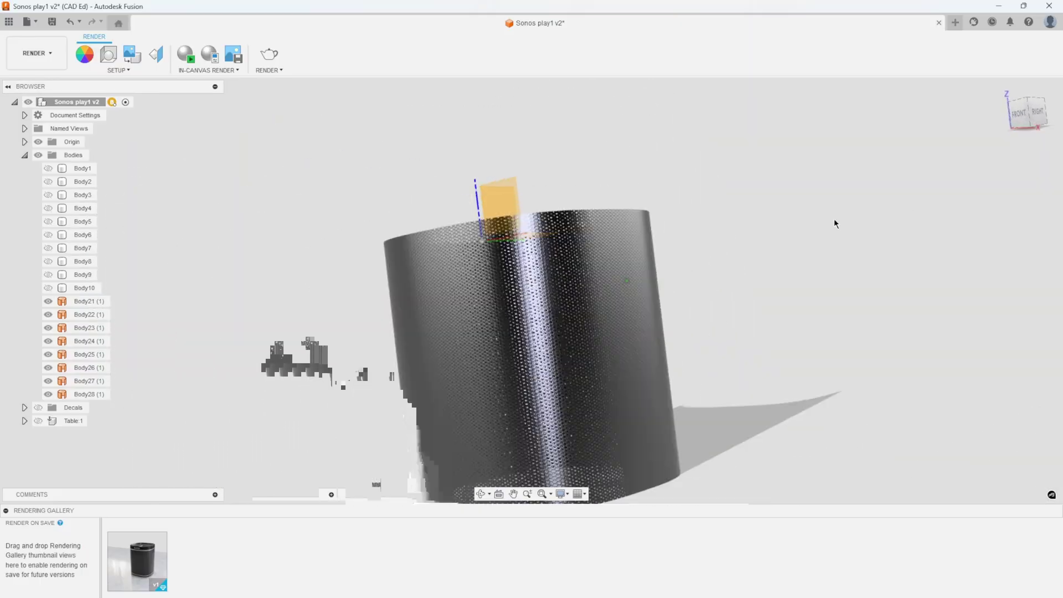
pyautogui.keyDown('shift'); pyautogui.moveTo(834, 221); pyautogui.dragTo(310, 214, button='middle'); pyautogui.keyUp('shift')
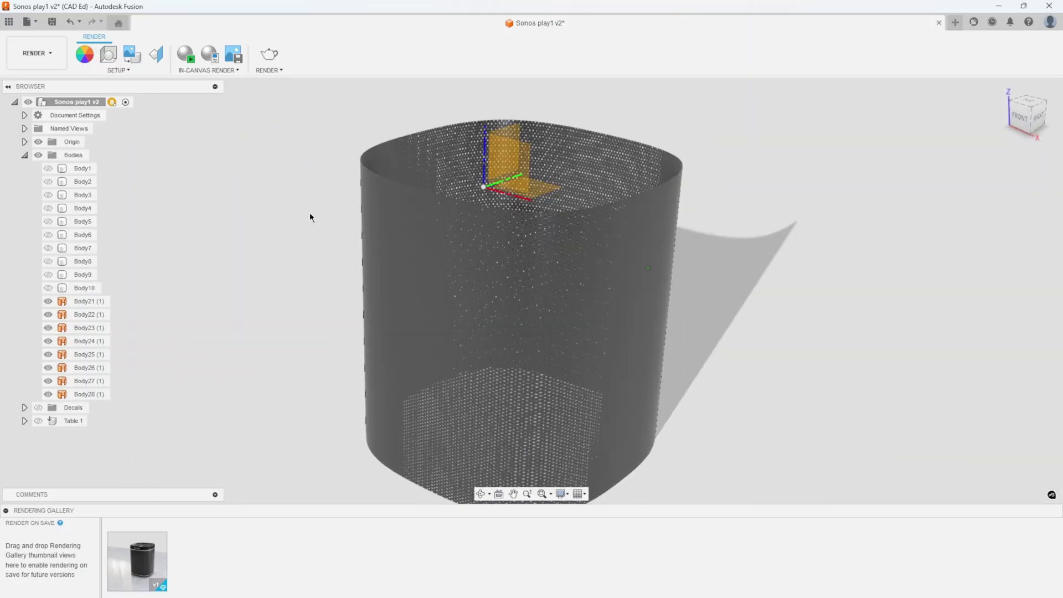
pyautogui.click(47, 287)
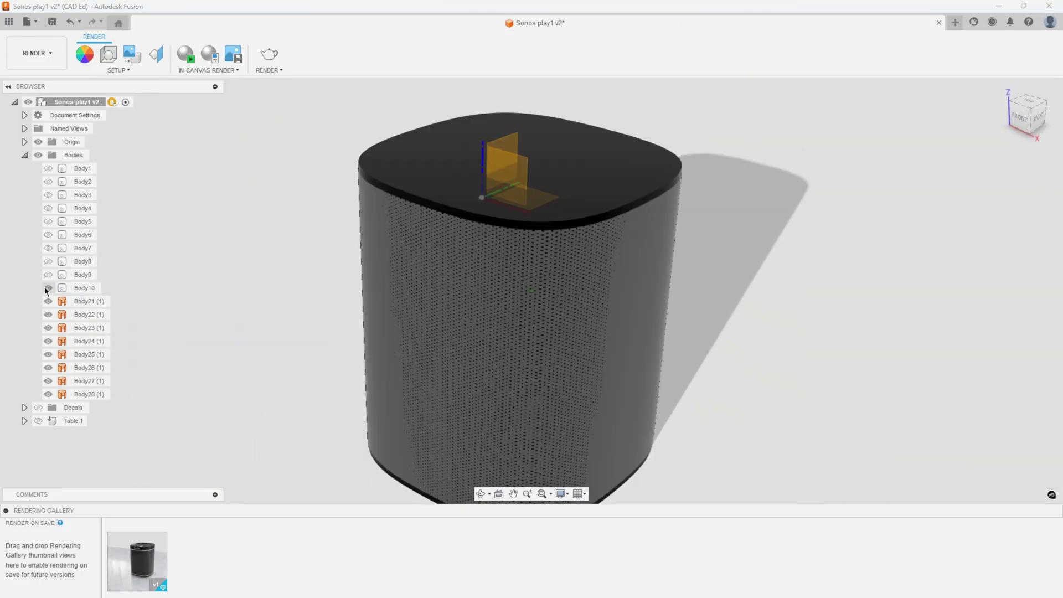
pyautogui.click(47, 274)
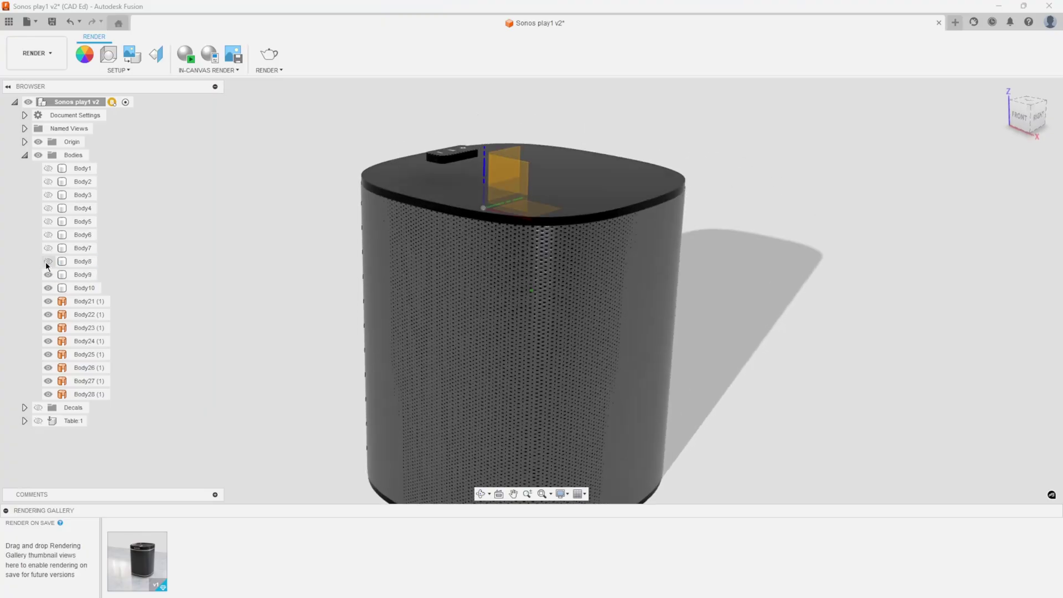
pyautogui.click(48, 261)
pyautogui.click(48, 221)
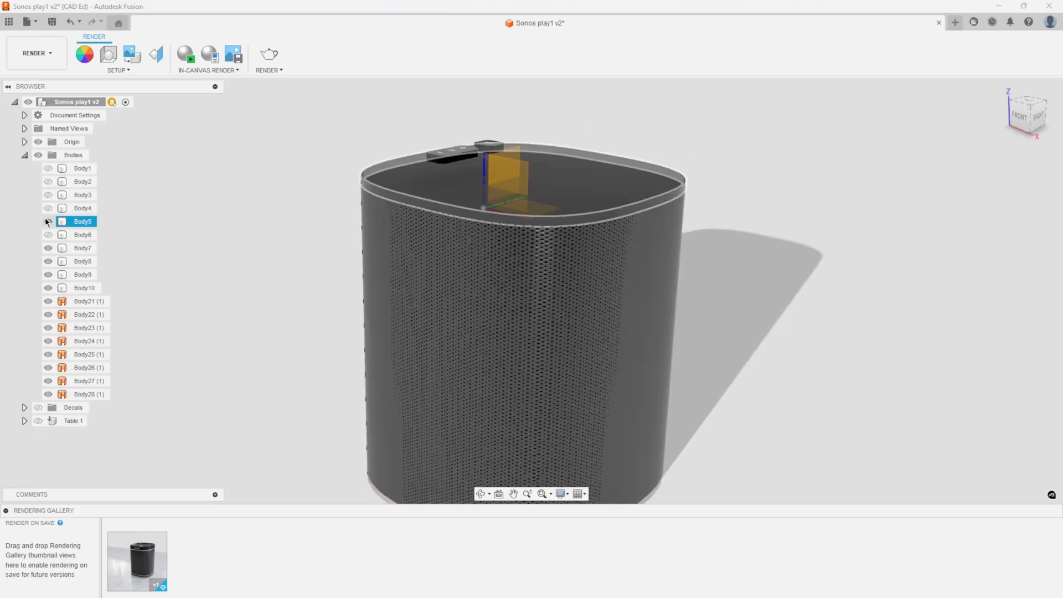
pyautogui.click(47, 208)
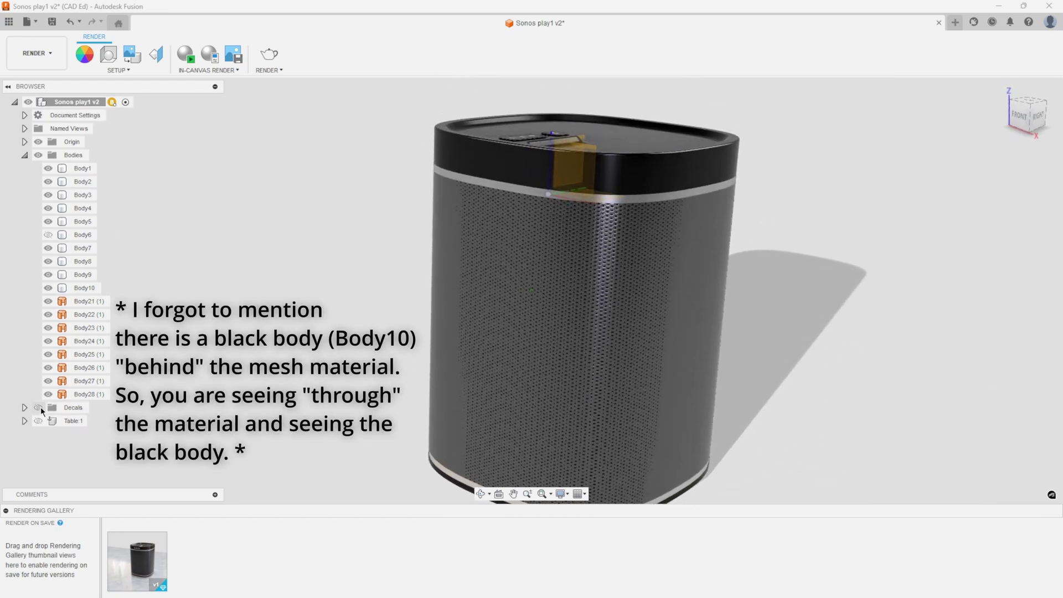
# Step: Show the Sonos-03 logo decal and the Table component beneath the speaker
pyautogui.click(25, 408)
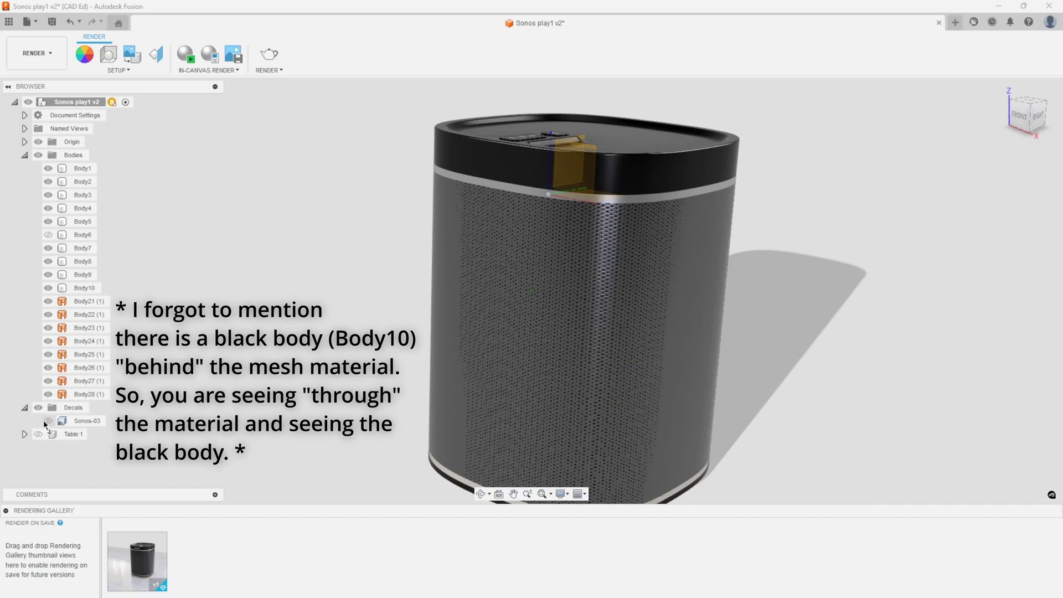
pyautogui.click(48, 421)
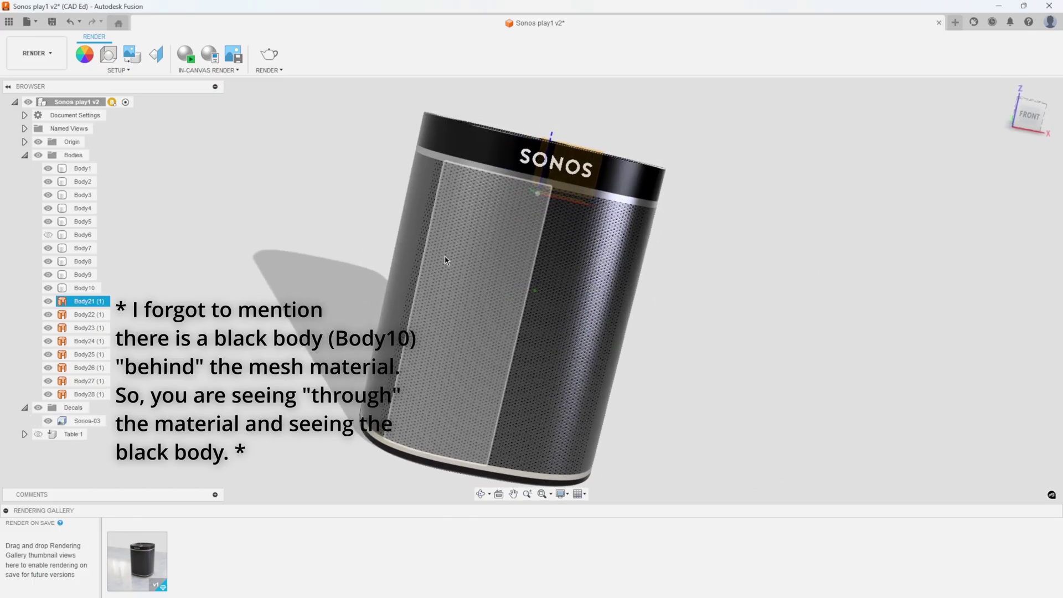
pyautogui.click(38, 434)
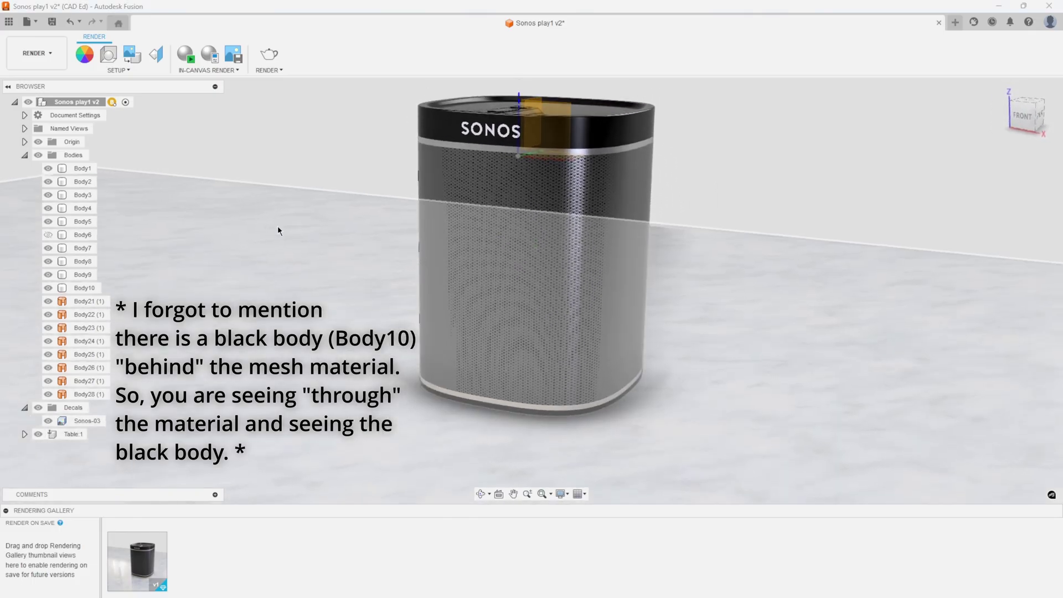
# Step: Frame the complete speaker on the table and start an in-canvas render
pyautogui.scroll(3, 294, 147)
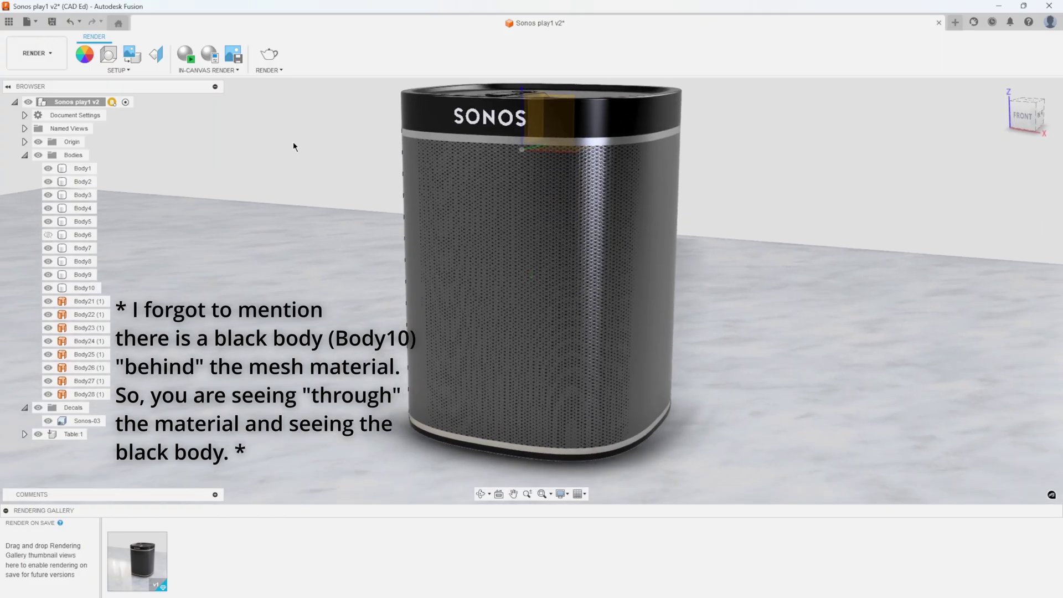
pyautogui.scroll(-2, 294, 141)
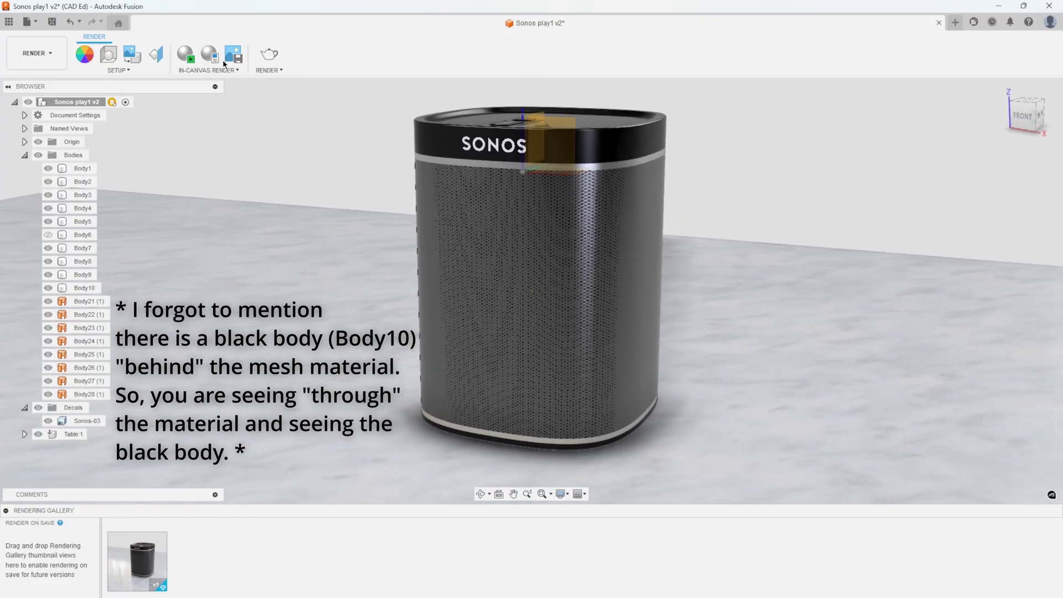
pyautogui.click(197, 60)
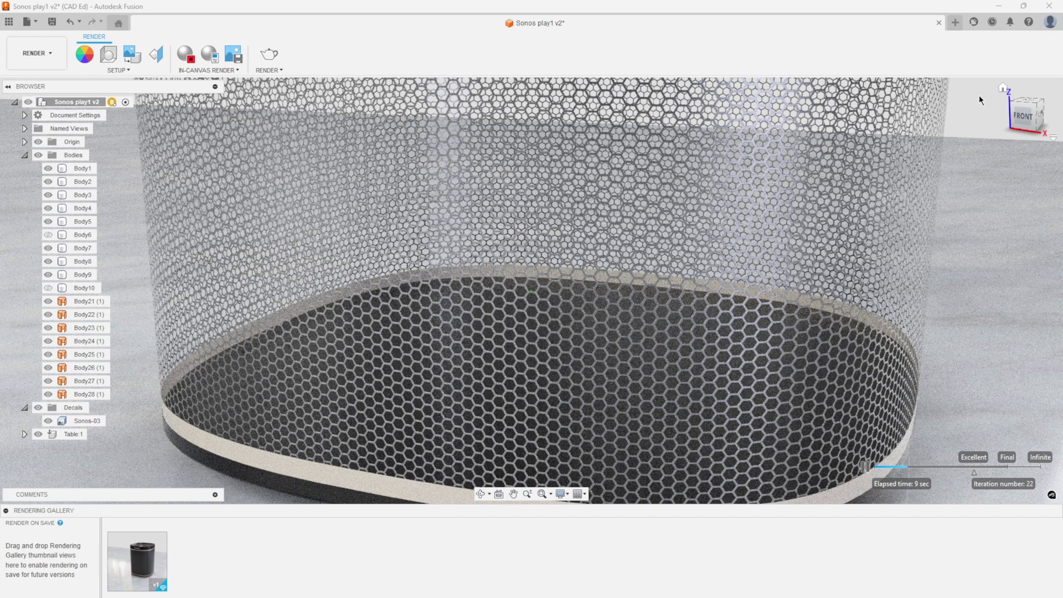
# Step: Turn on the visibility of Body10 behind the mesh and bring the whole speaker into view in the render
pyautogui.click(45, 288)
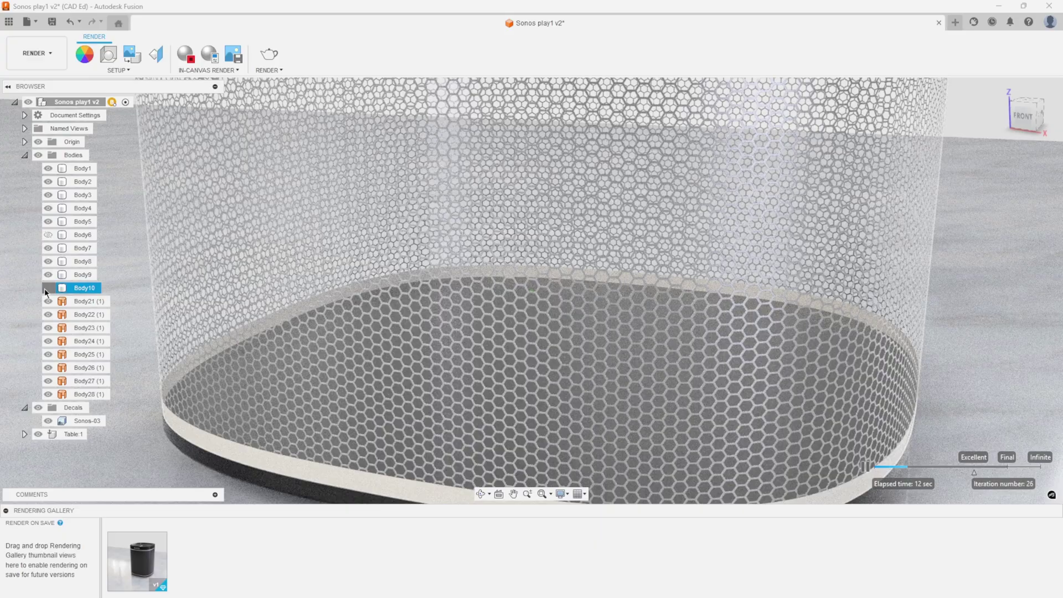
pyautogui.click(45, 288)
pyautogui.scroll(-6, 498, 221)
pyautogui.moveTo(455, 180); pyautogui.dragTo(454, 204, button='middle')
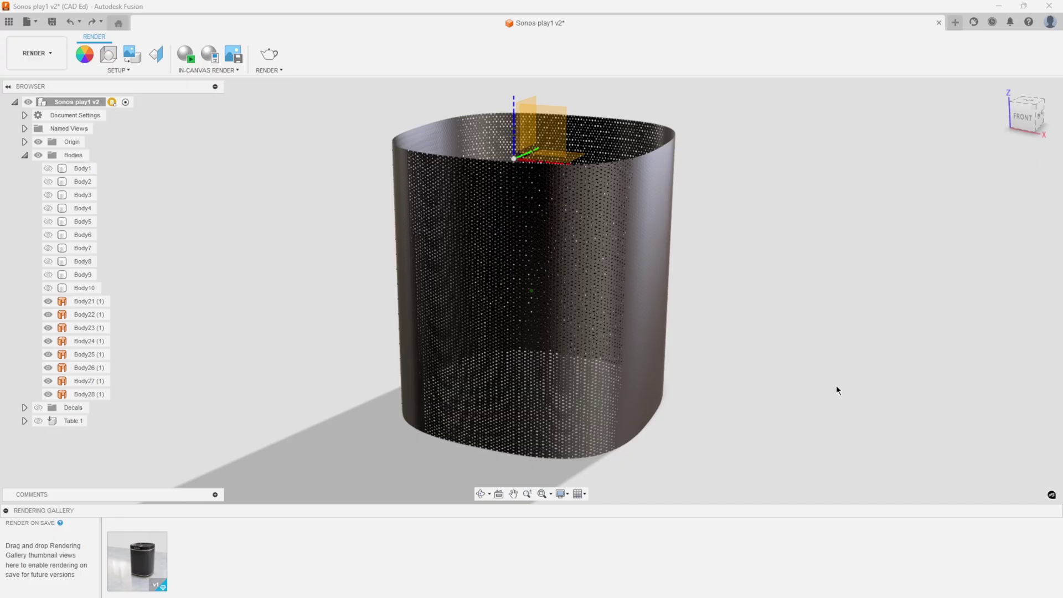
# Step: Open Steel Hexagonal Mesh in the advanced material editor and preview its relief pattern and cutout images
pyautogui.click(84, 54)
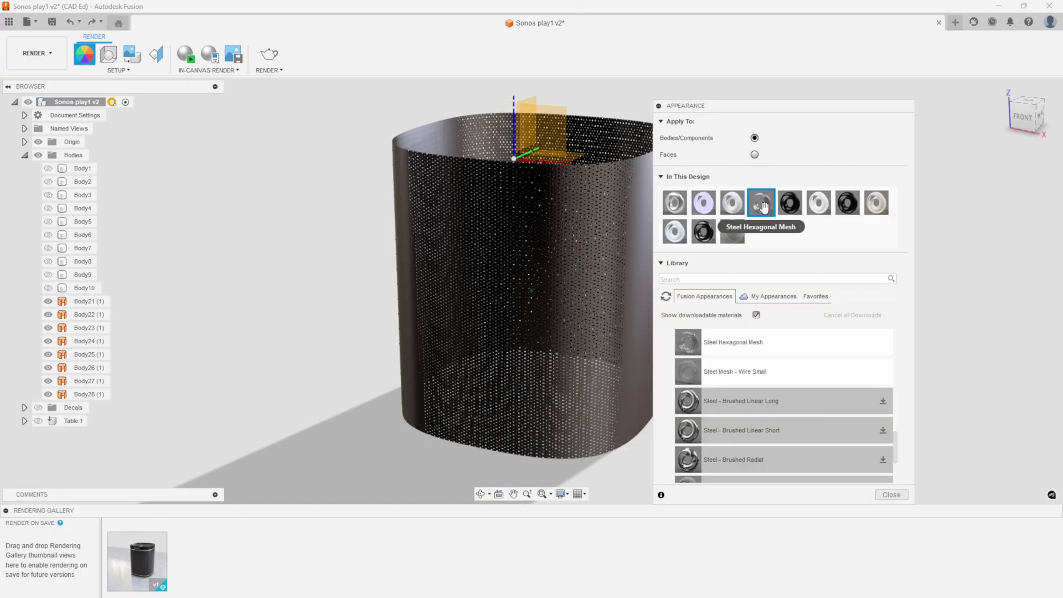
pyautogui.rightClick(759, 202)
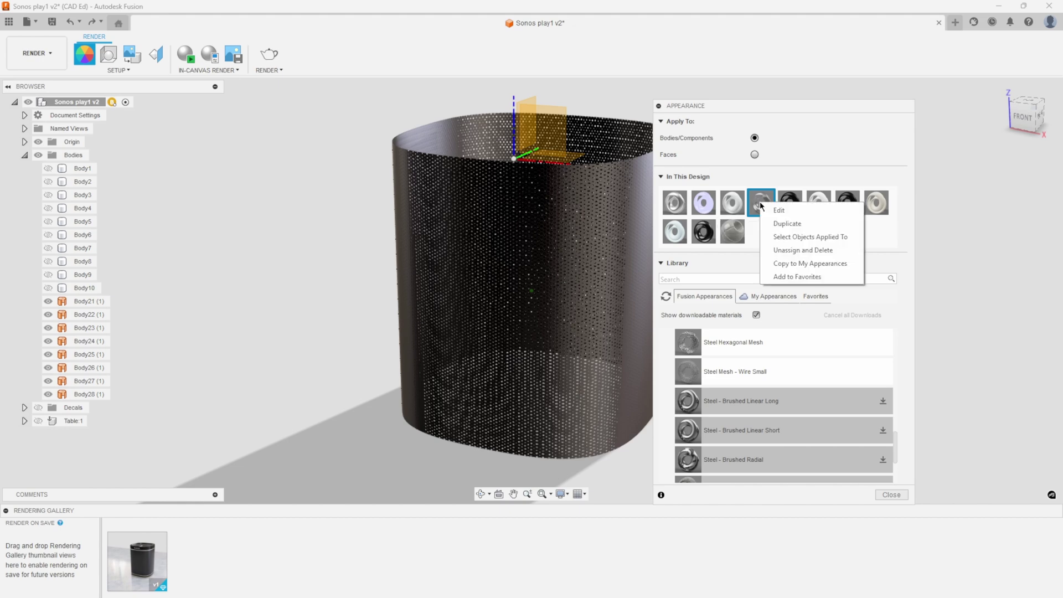
pyautogui.click(782, 212)
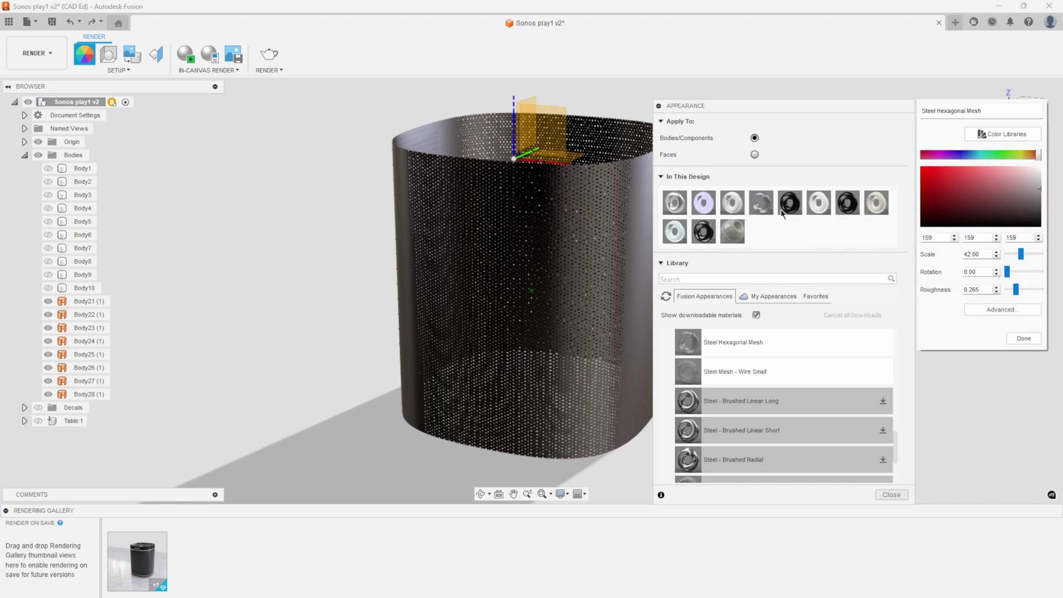
pyautogui.click(990, 311)
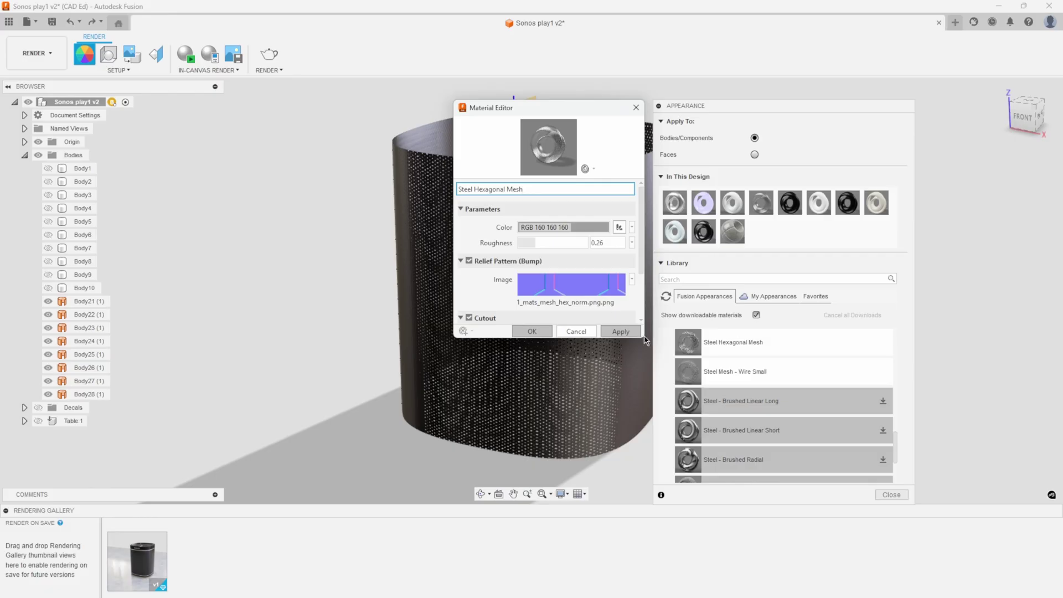
pyautogui.moveTo(644, 338); pyautogui.dragTo(648, 475)
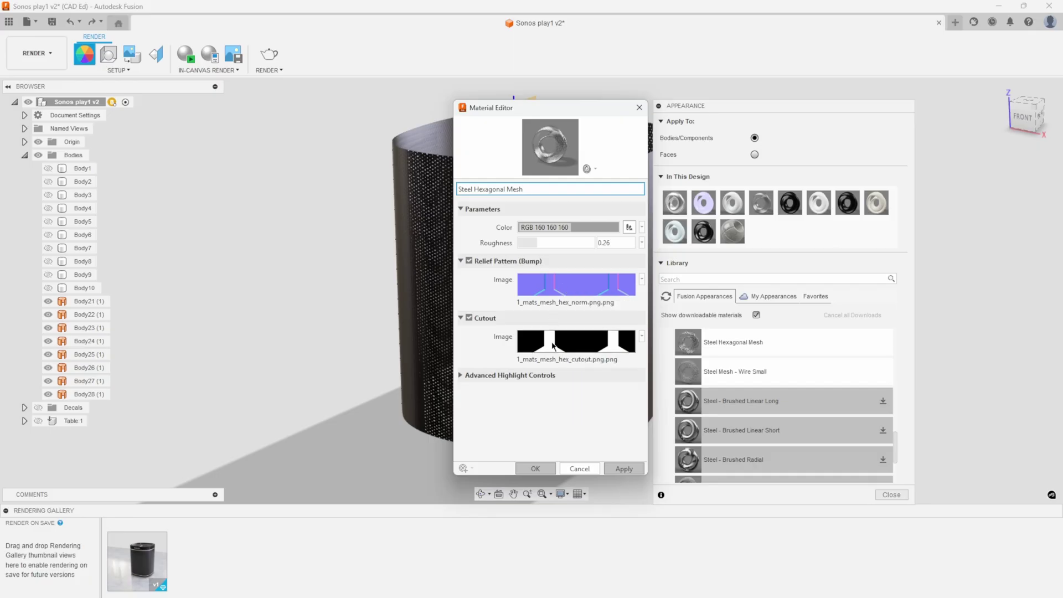
pyautogui.moveTo(553, 345)
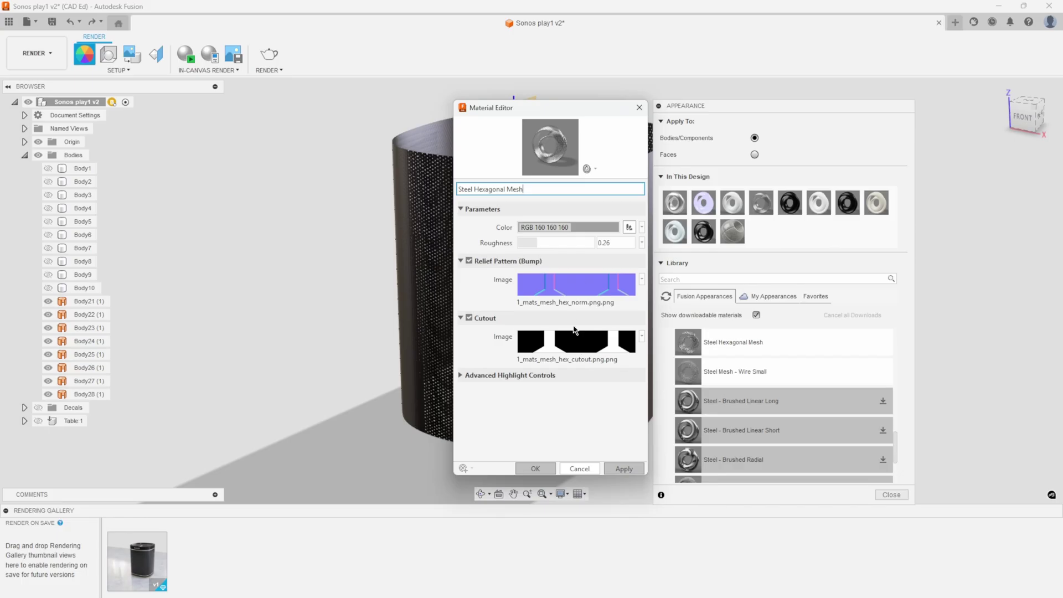
pyautogui.moveTo(589, 284)
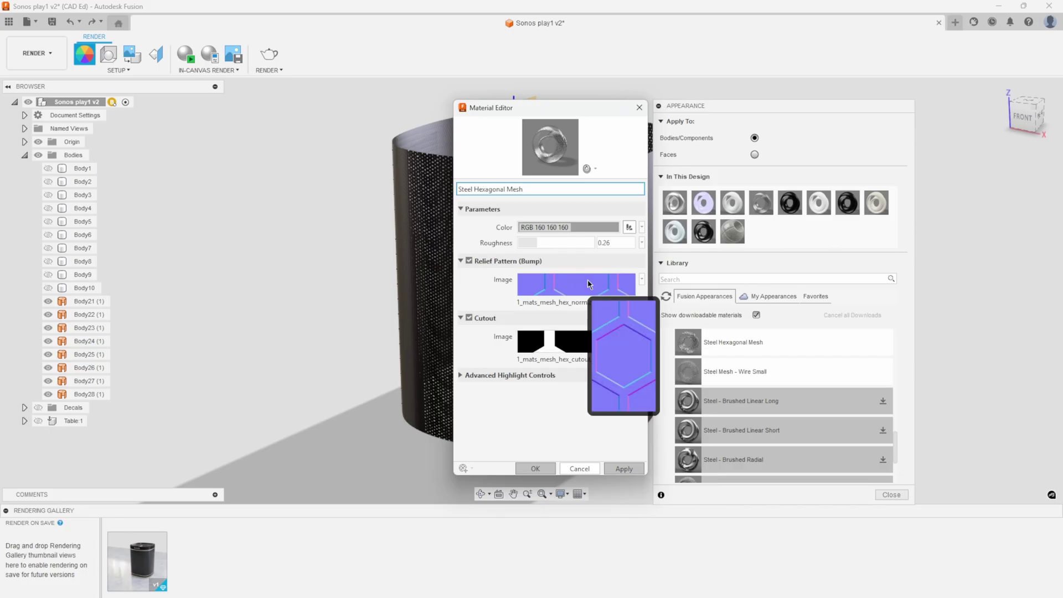
# Step: Check the perferated metal picture in Paint, and load perferated metal.png as the mesh material's Relief Pattern (Bump) image
pyautogui.hotkey('alt', 'Tab')
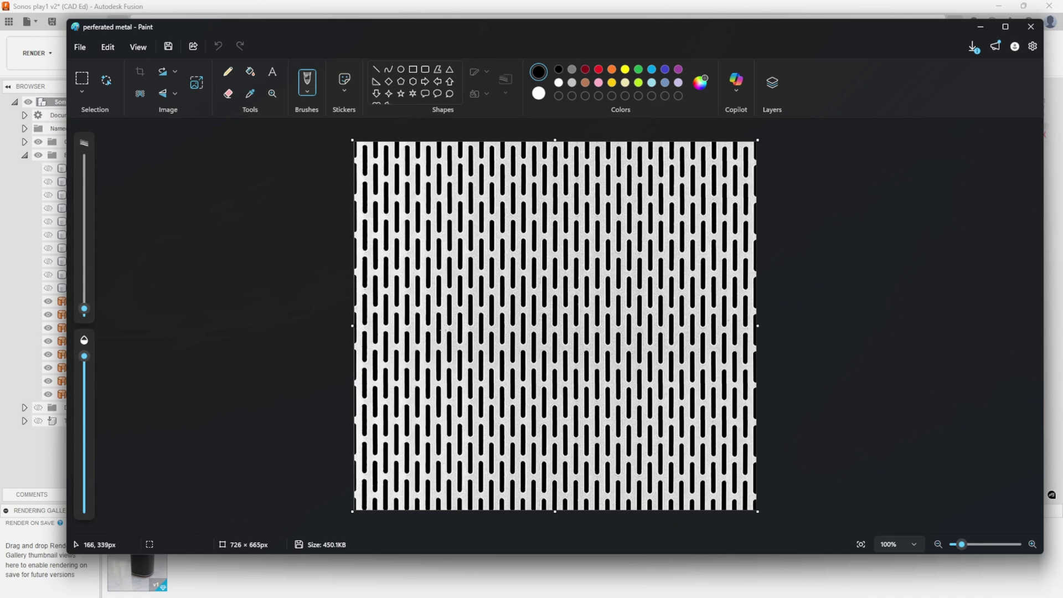
pyautogui.click(980, 26)
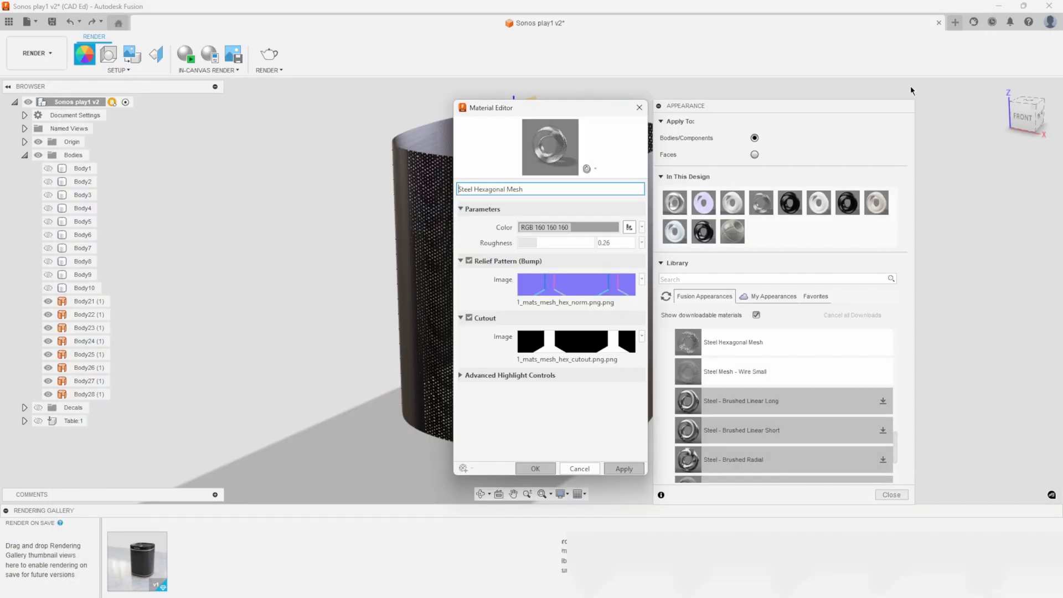
pyautogui.click(641, 280)
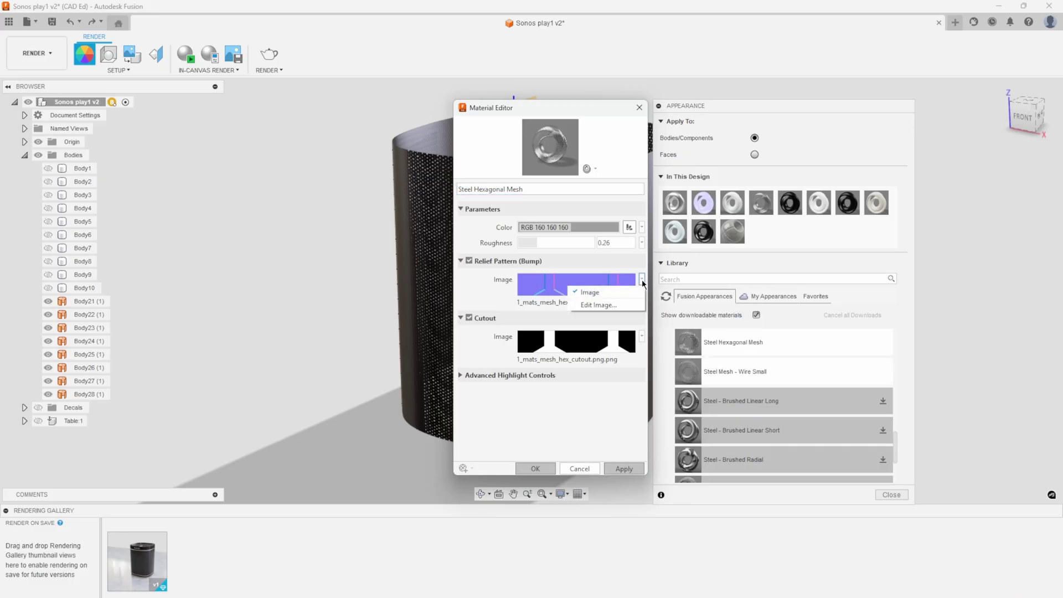
pyautogui.click(610, 307)
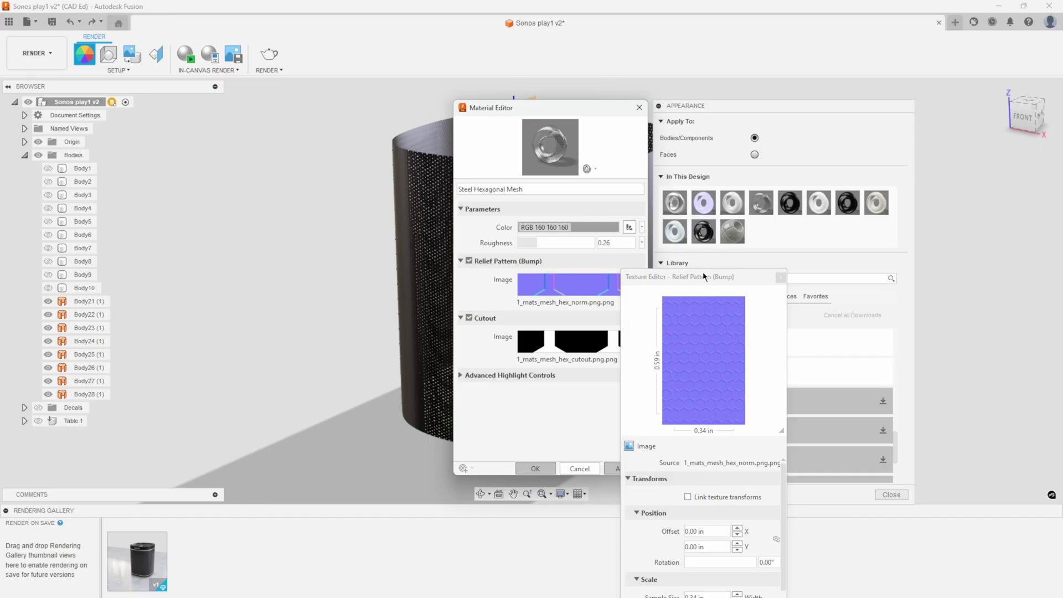
pyautogui.moveTo(703, 276); pyautogui.dragTo(719, 114)
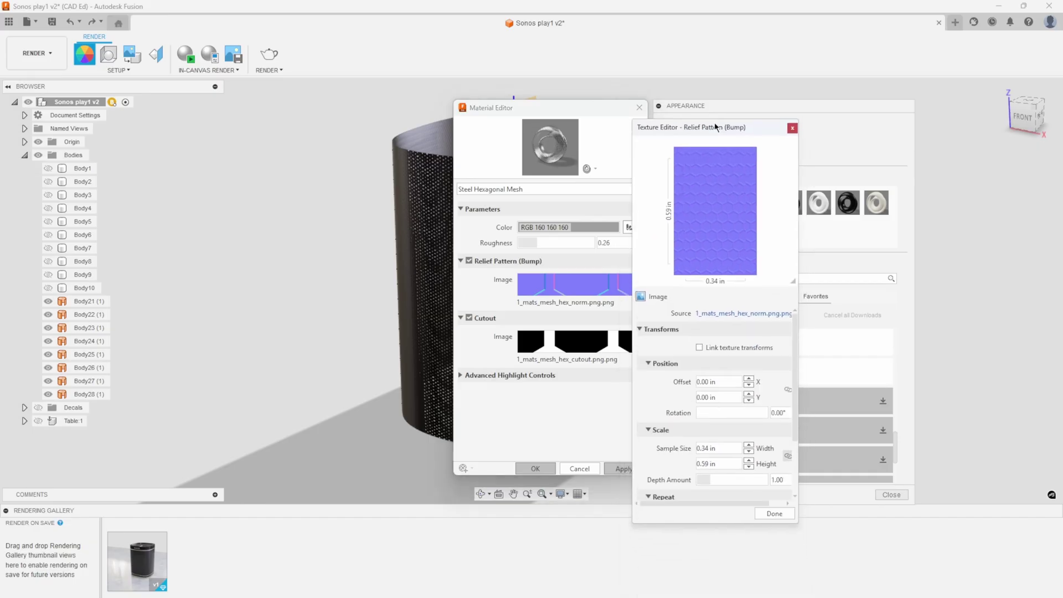
pyautogui.click(702, 301)
pyautogui.click(468, 198)
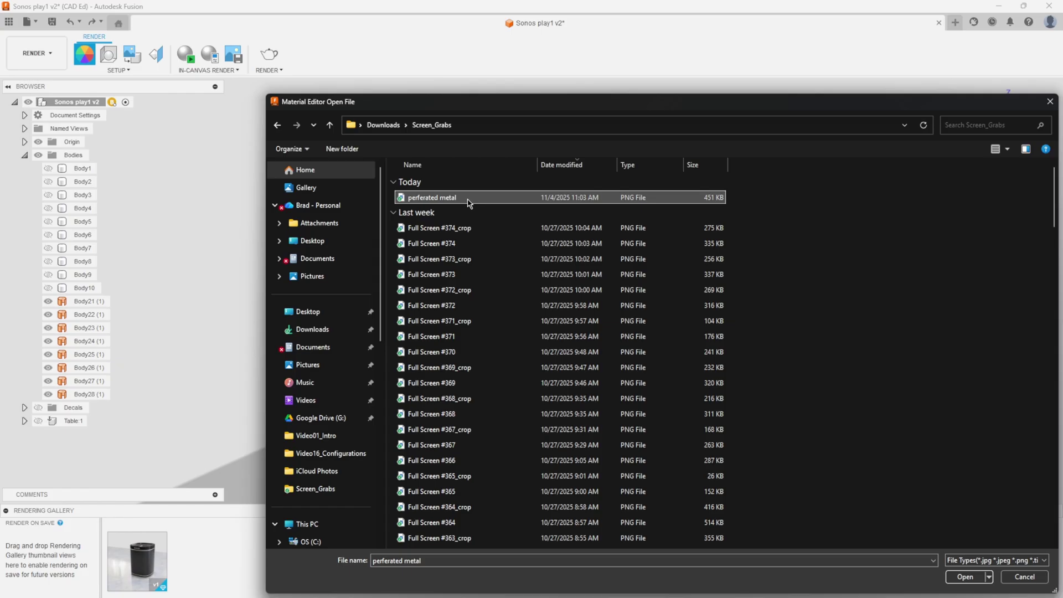
pyautogui.click(974, 577)
pyautogui.click(766, 499)
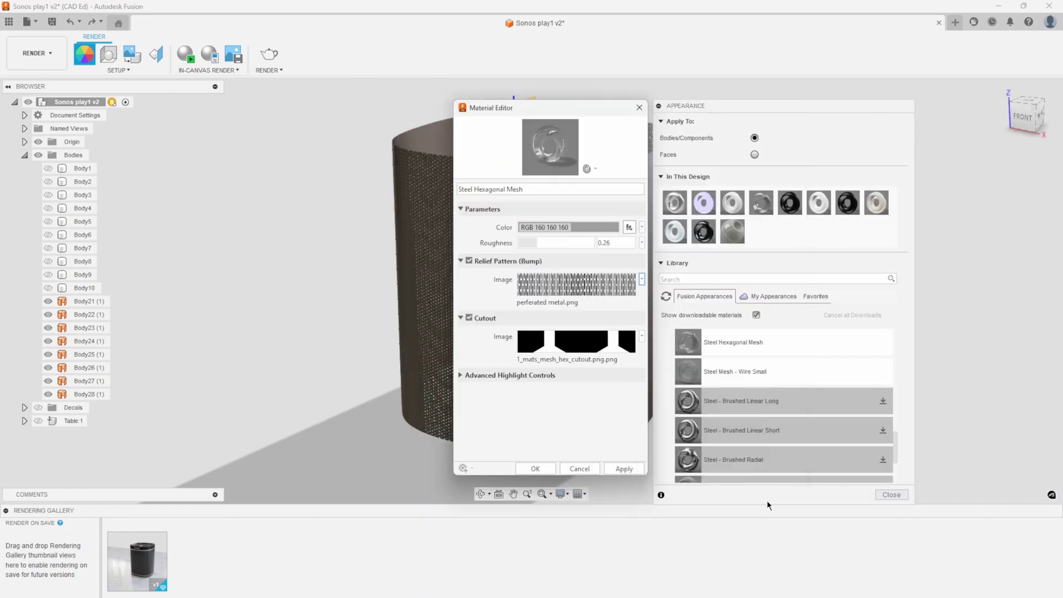
# Step: Replace the mesh material's Cutout image with perferated metal.png and accept the material changes
pyautogui.click(640, 337)
pyautogui.click(621, 360)
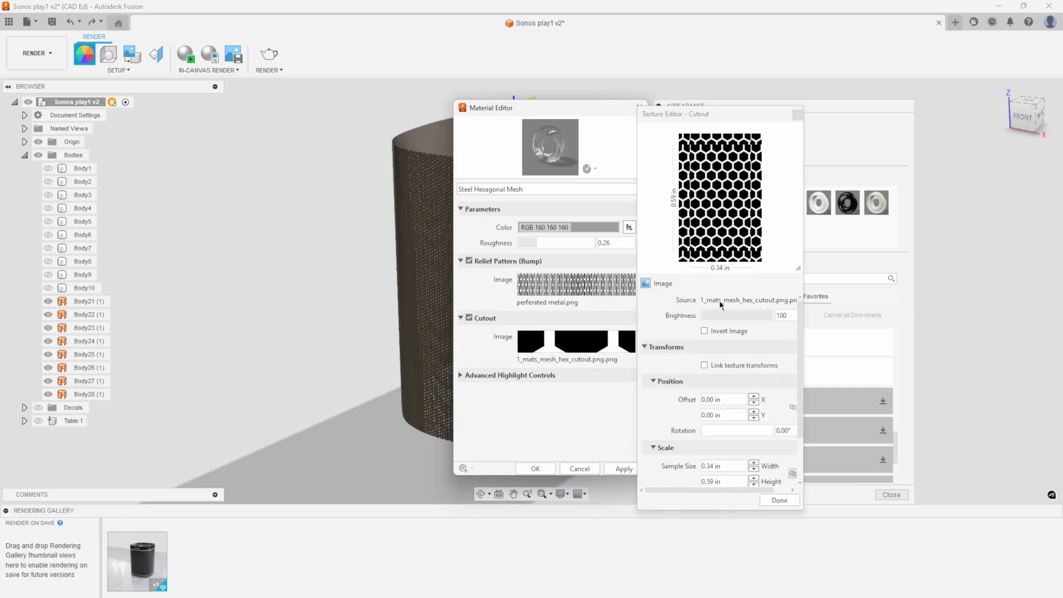
pyautogui.click(768, 300)
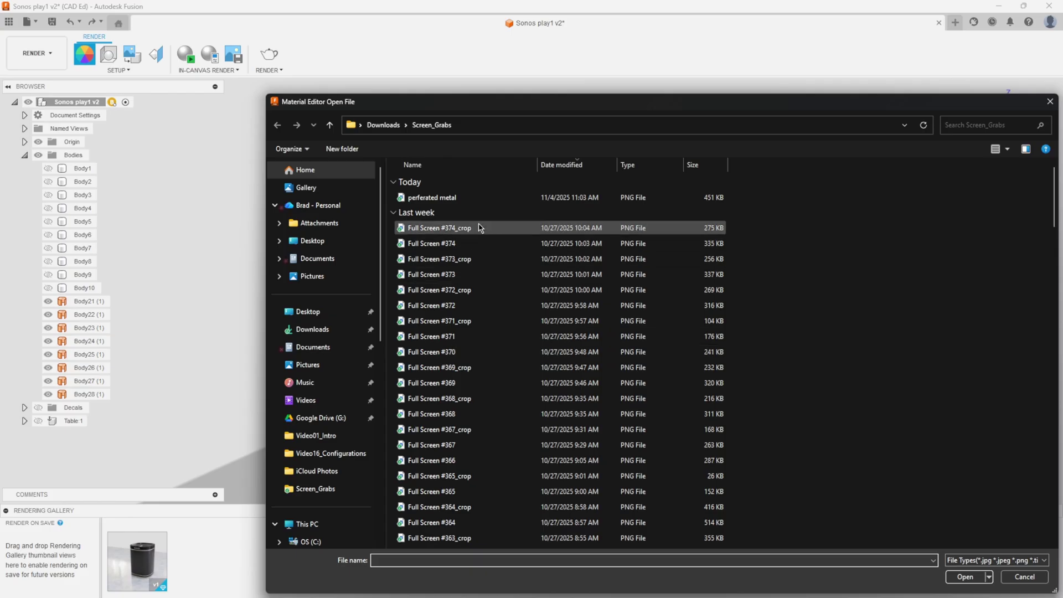
pyautogui.click(443, 198)
pyautogui.click(965, 576)
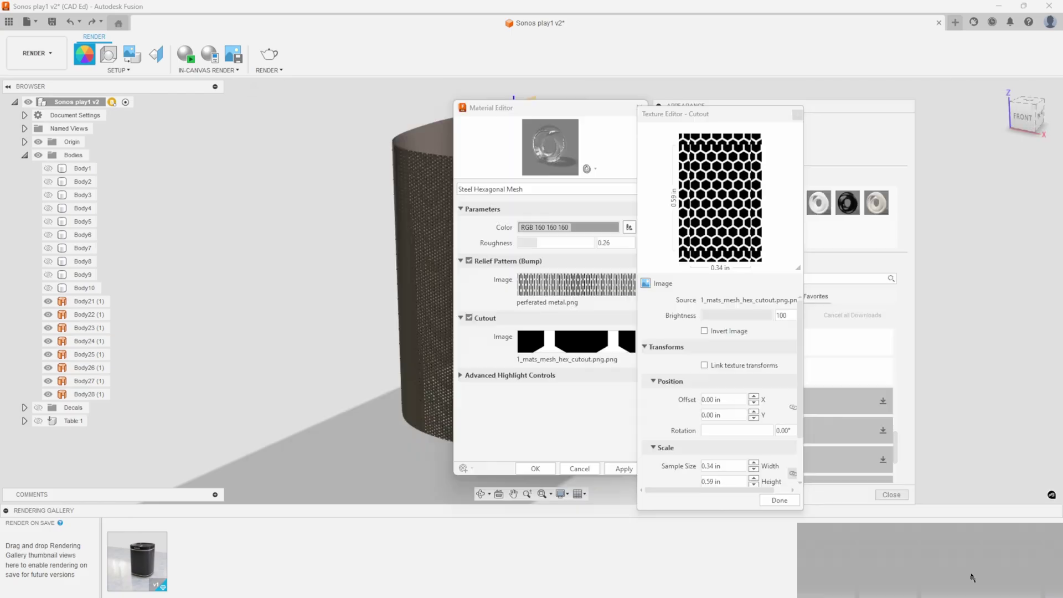
pyautogui.click(779, 500)
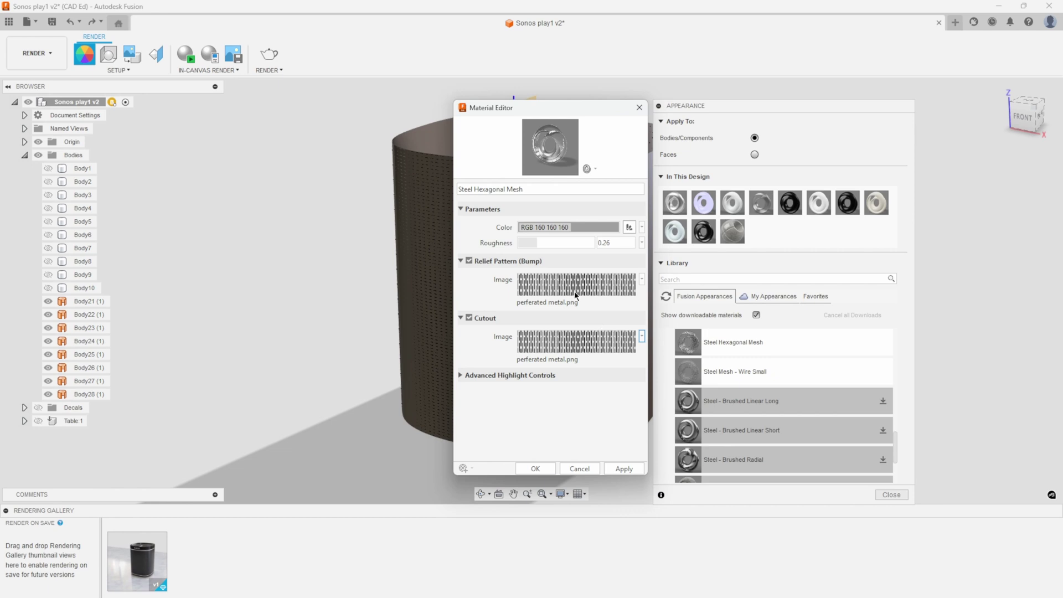
pyautogui.click(536, 468)
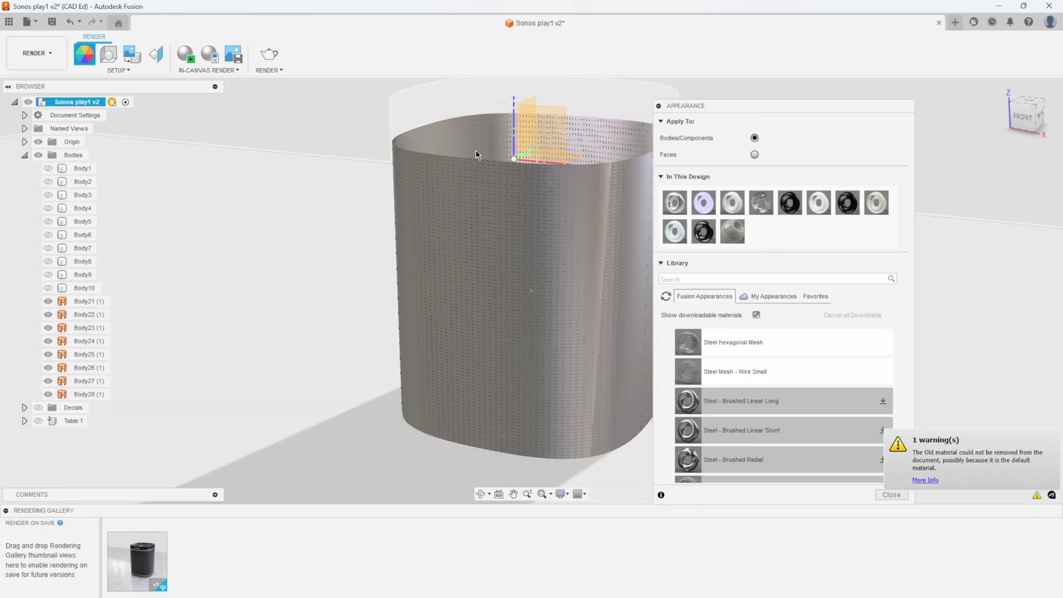
# Step: Examine the new slot pattern up close across the faces of the mesh shell
pyautogui.scroll(2, 443, 178)
pyautogui.click(410, 197)
pyautogui.scroll(6, 411, 197)
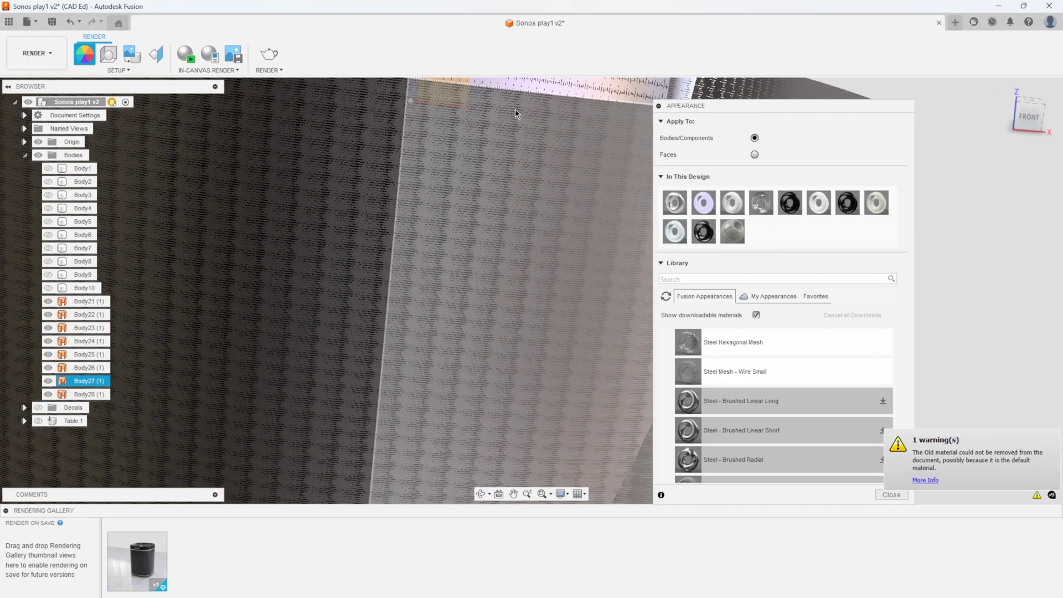
pyautogui.click(546, 105)
pyautogui.keyDown('shift'); pyautogui.moveTo(545, 105); pyautogui.dragTo(543, 377, button='middle'); pyautogui.keyUp('shift')
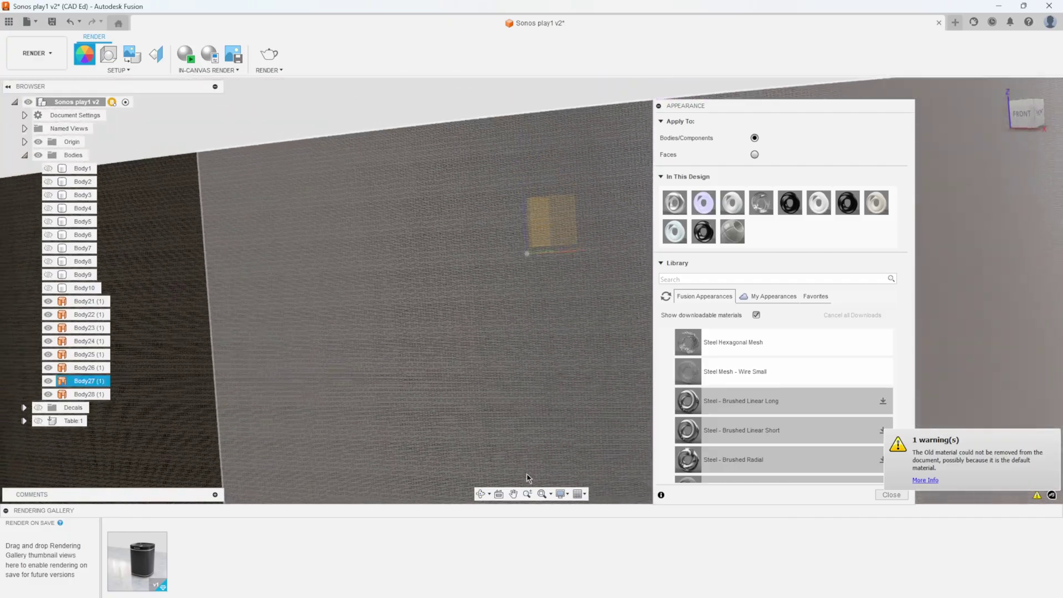
pyautogui.scroll(2, 565, 196)
pyautogui.scroll(-5, 565, 196)
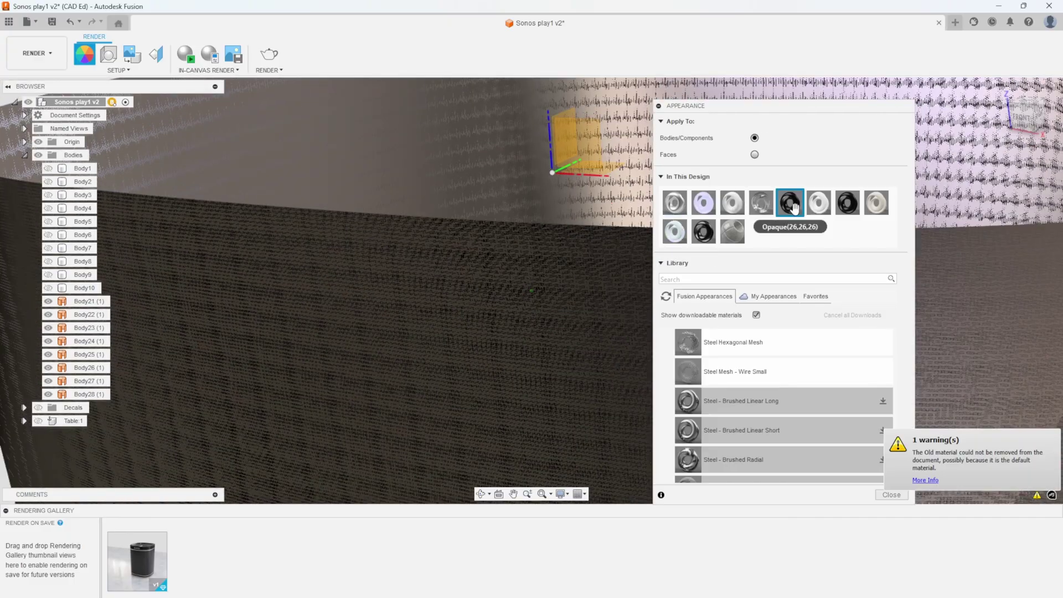
# Step: Set the Steel Hexagonal Mesh appearance to scale 90 and roughness 0.783, and finish editing appearances
pyautogui.rightClick(760, 198)
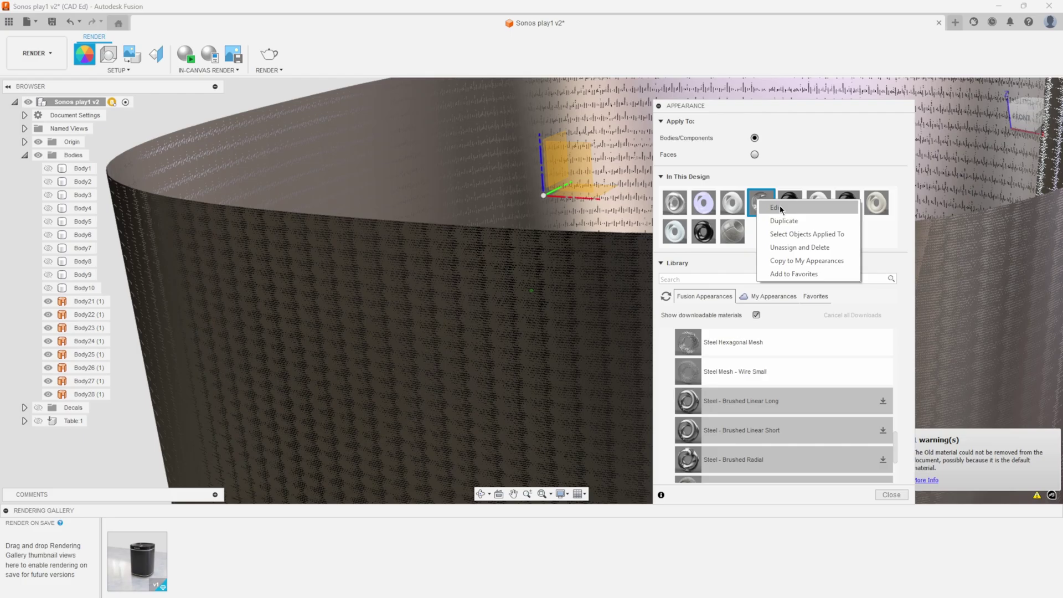
pyautogui.click(777, 207)
pyautogui.moveTo(1020, 253); pyautogui.dragTo(1037, 263)
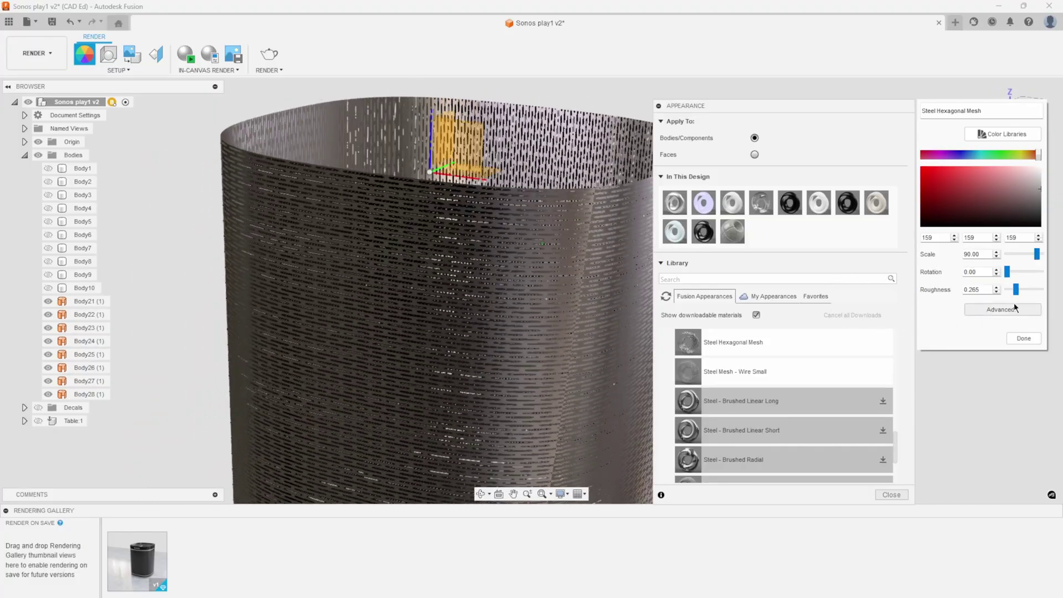
pyautogui.moveTo(1019, 291); pyautogui.dragTo(1035, 298)
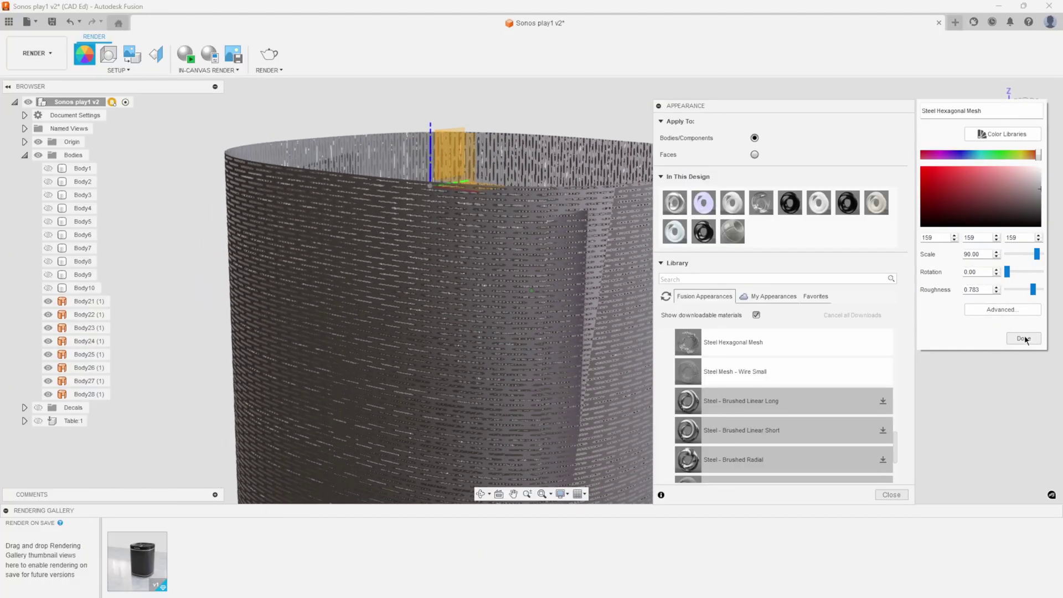
pyautogui.click(1023, 338)
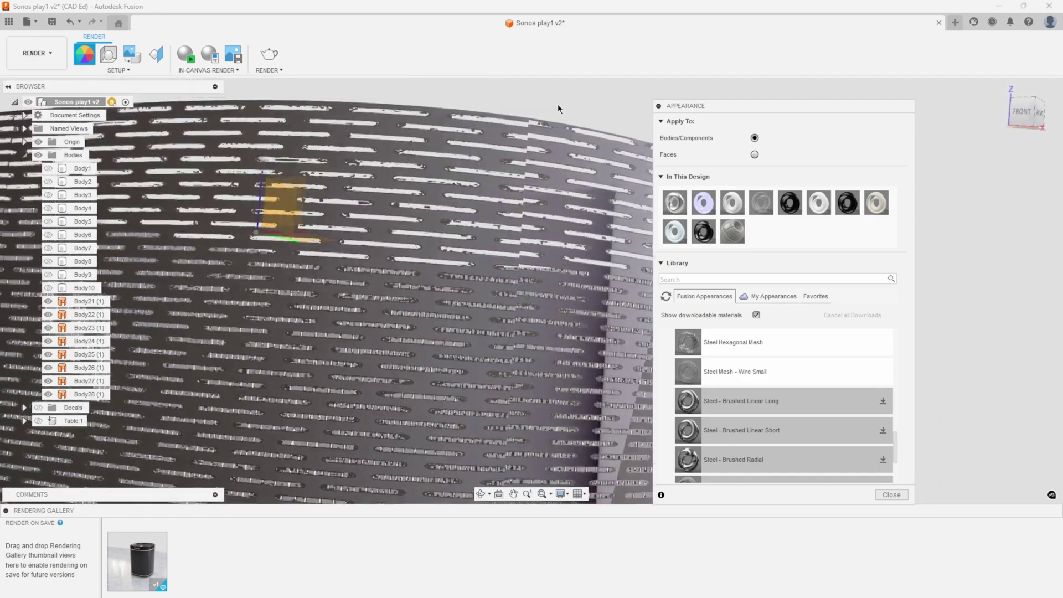
pyautogui.click(517, 174)
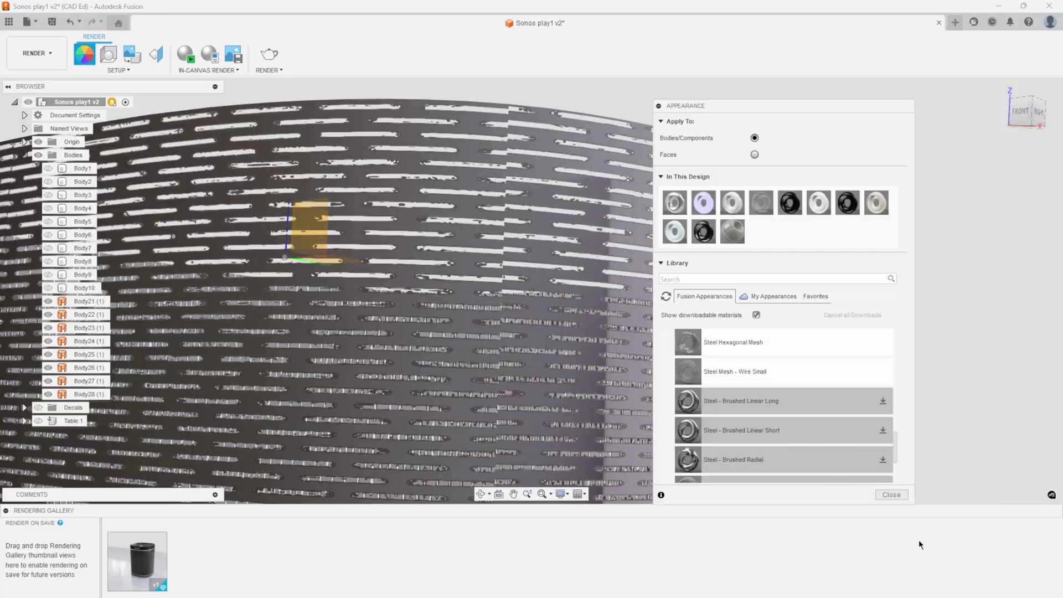
pyautogui.click(892, 494)
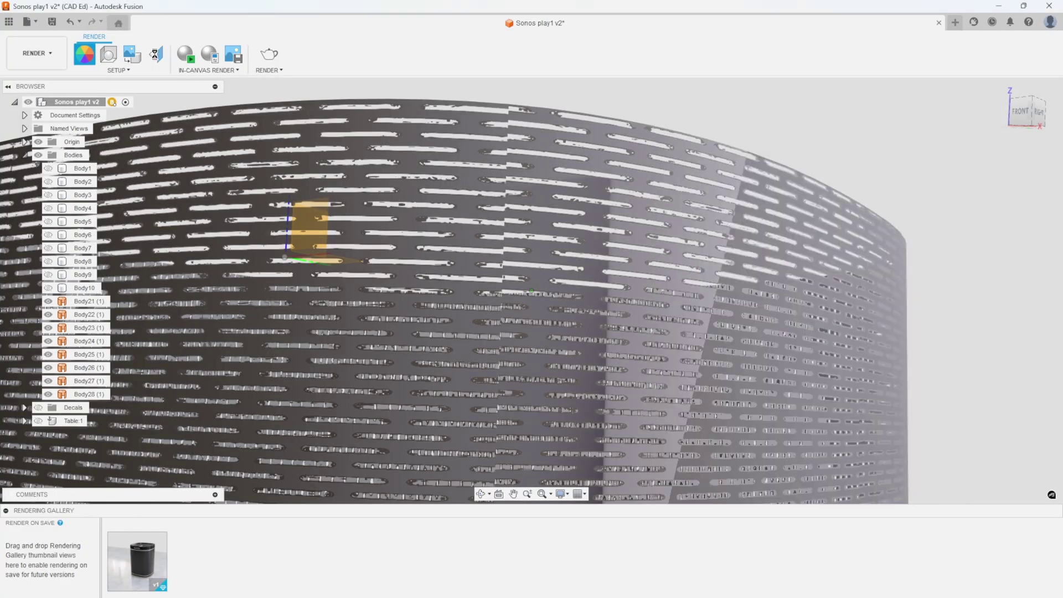
# Step: Shift the planar texture map on Body28 by a Y Distance of -0.008 in to align its slots with the neighbouring face
pyautogui.click(156, 54)
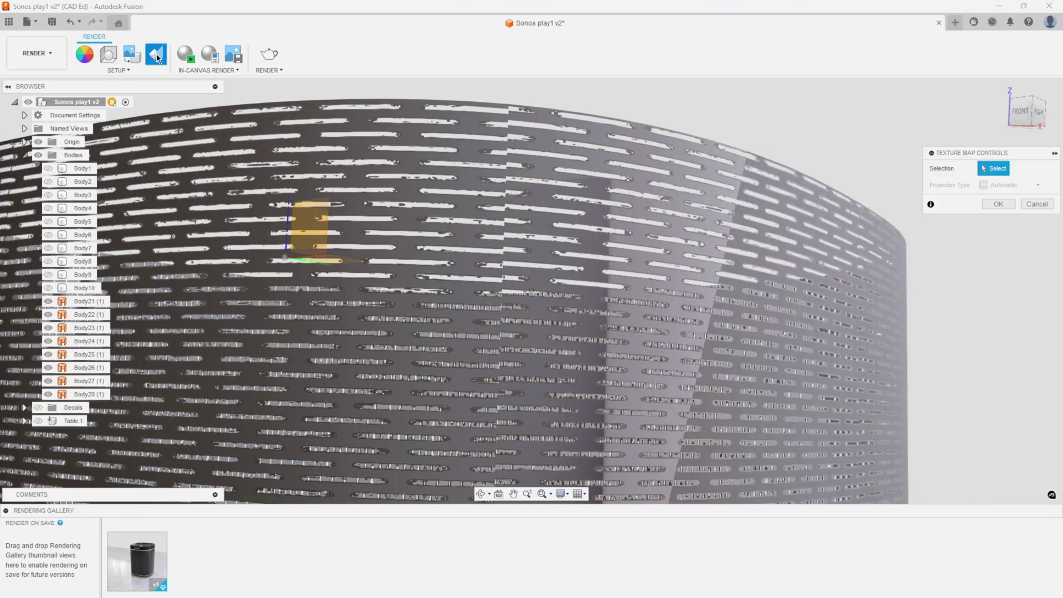
pyautogui.click(570, 178)
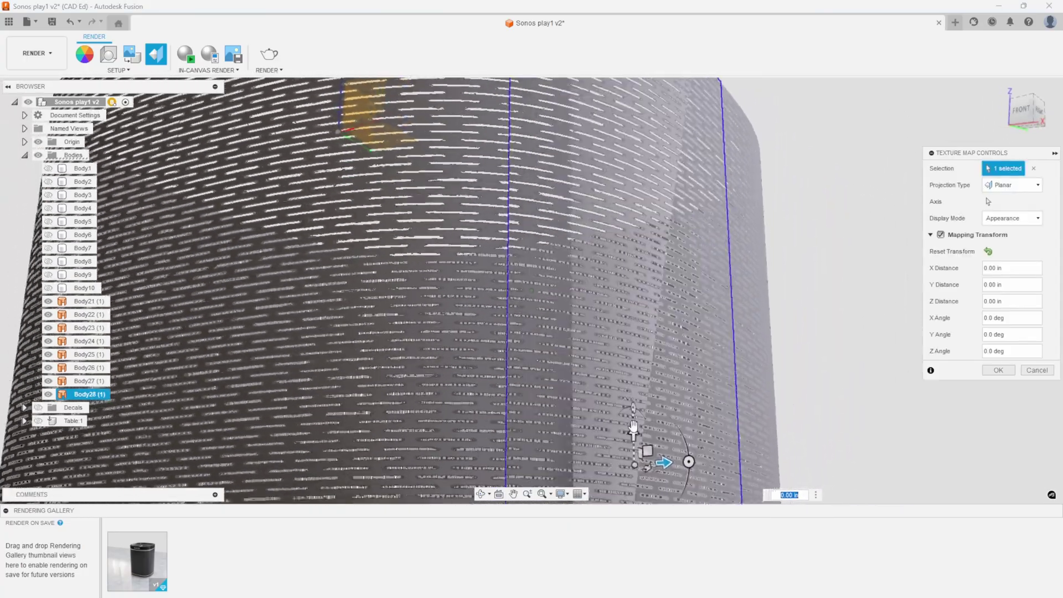
pyautogui.scroll(5, 634, 426)
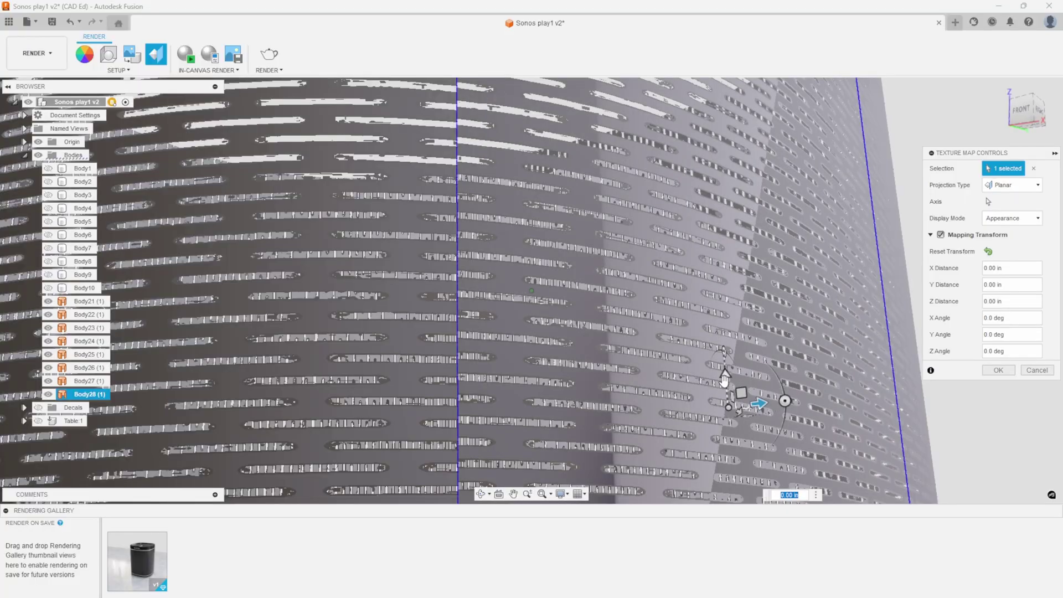
pyautogui.moveTo(724, 379); pyautogui.dragTo(722, 381)
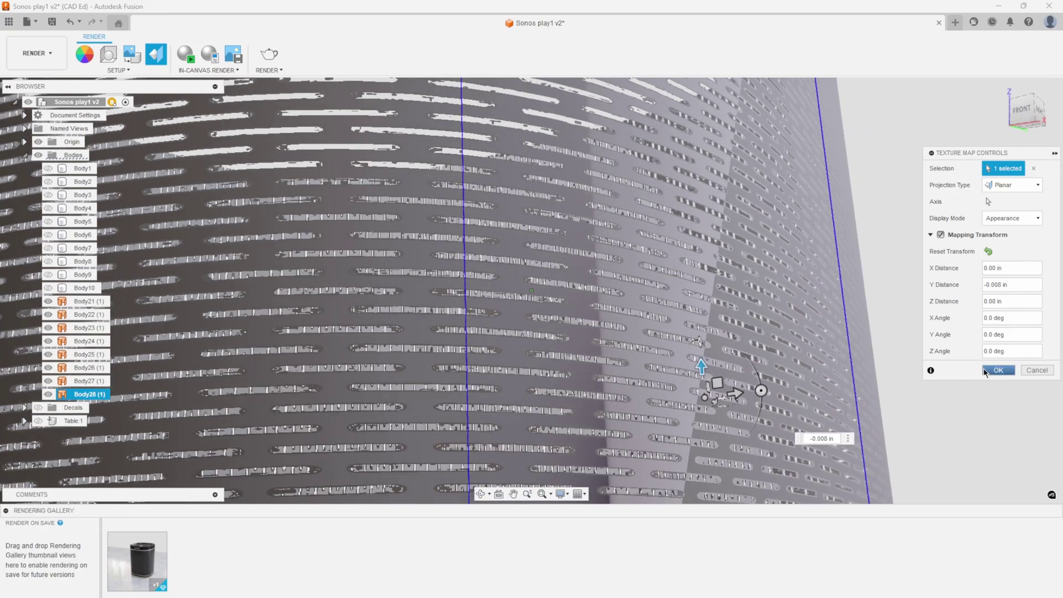
pyautogui.click(997, 370)
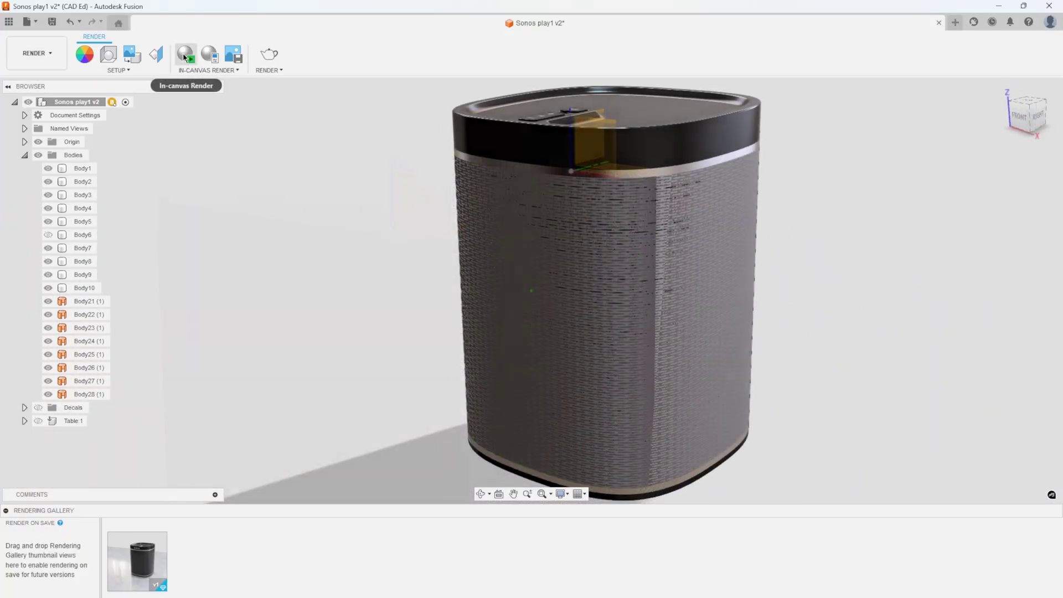
# Step: Turn on the visibility of the Decals folder and its Sonos-03 logo on the speaker
pyautogui.click(186, 54)
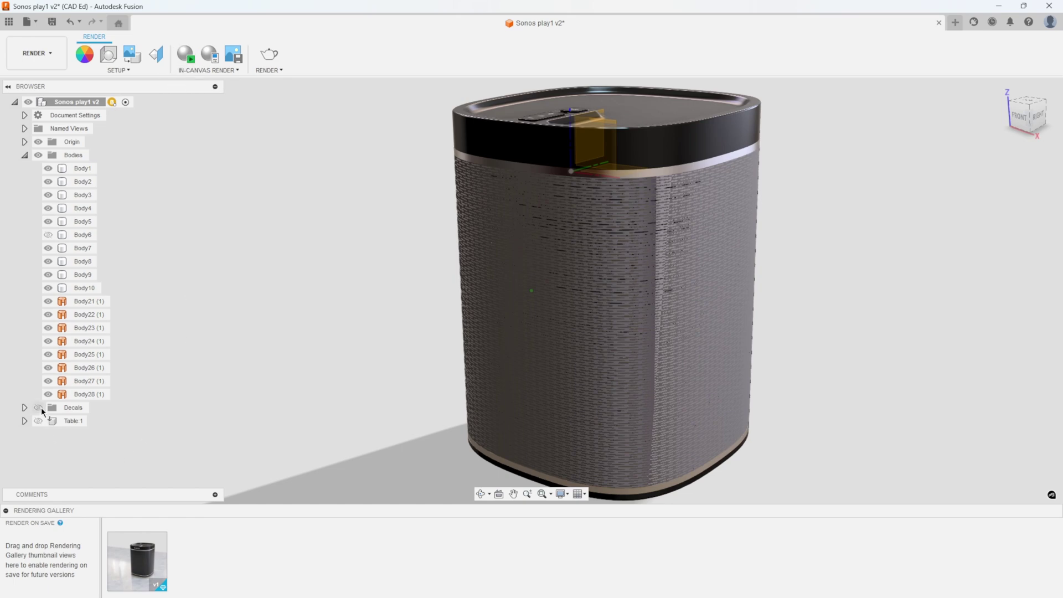
pyautogui.click(38, 407)
pyautogui.click(25, 408)
pyautogui.click(48, 421)
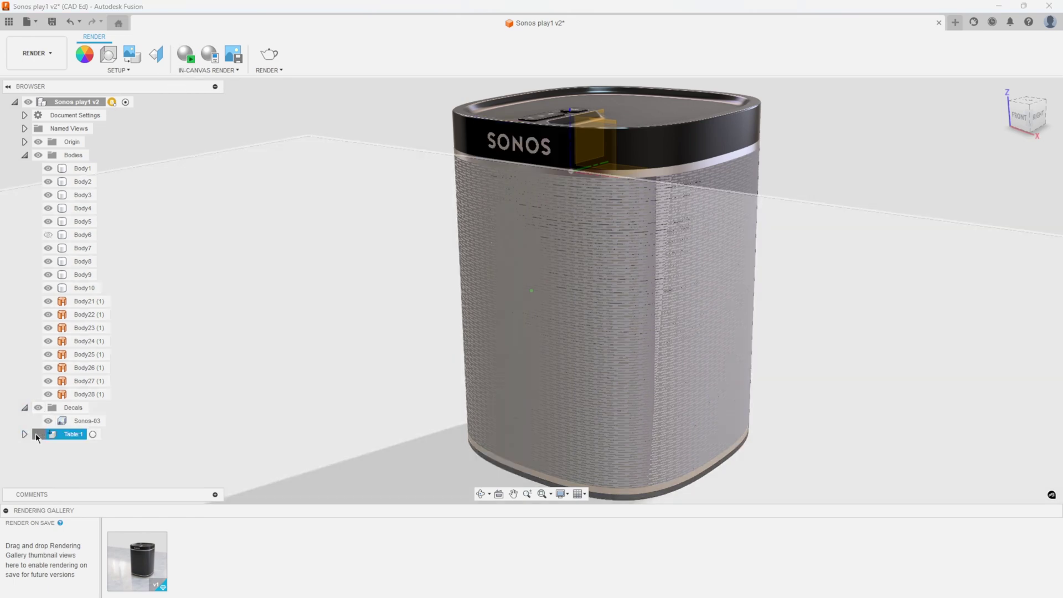
# Step: Turn on the visibility of the Table:1 component beneath the speaker
pyautogui.click(37, 434)
pyautogui.click(495, 154)
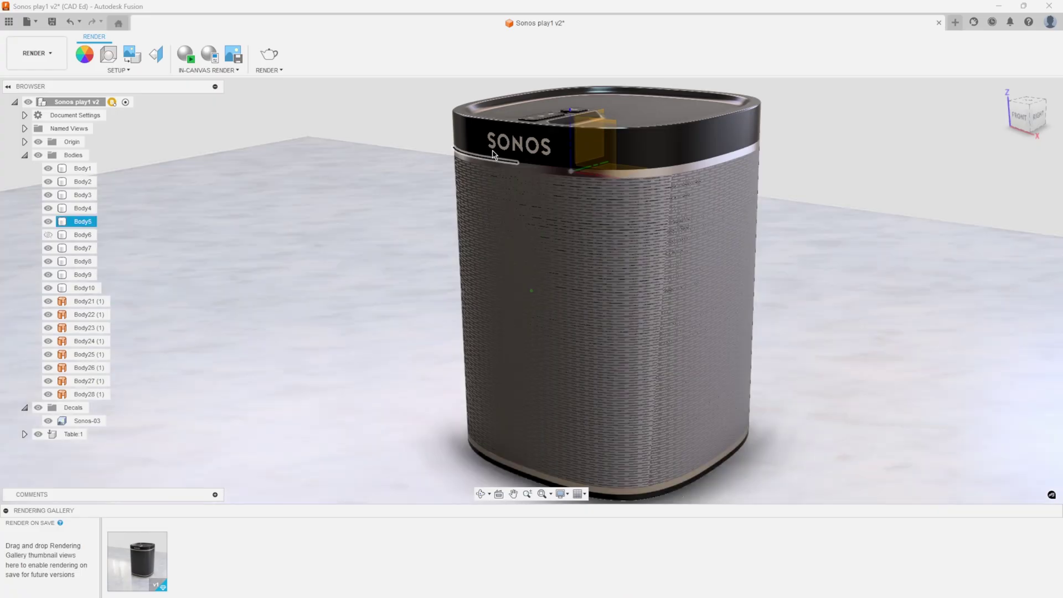
pyautogui.click(370, 104)
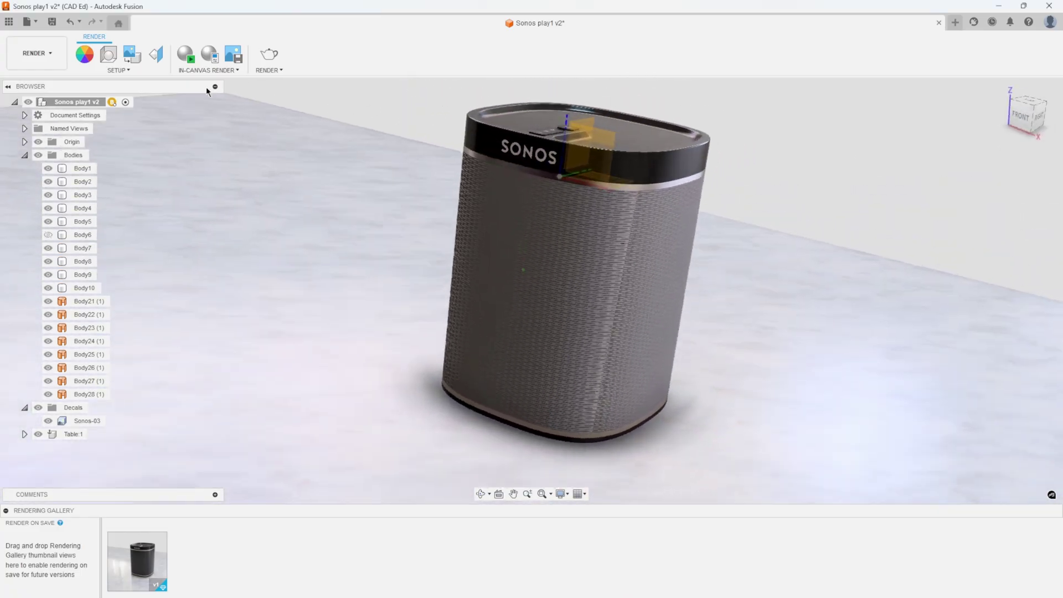
# Step: Load the bathroom_4k HDR image from the Downloads folder as the scene's custom environment and finish the scene settings
pyautogui.click(108, 54)
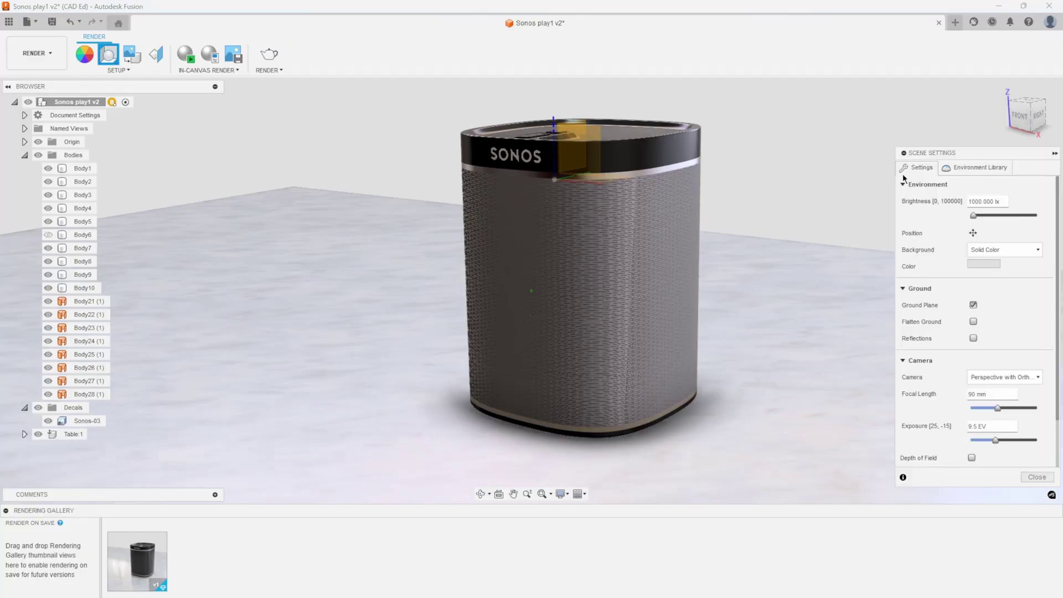
pyautogui.click(974, 172)
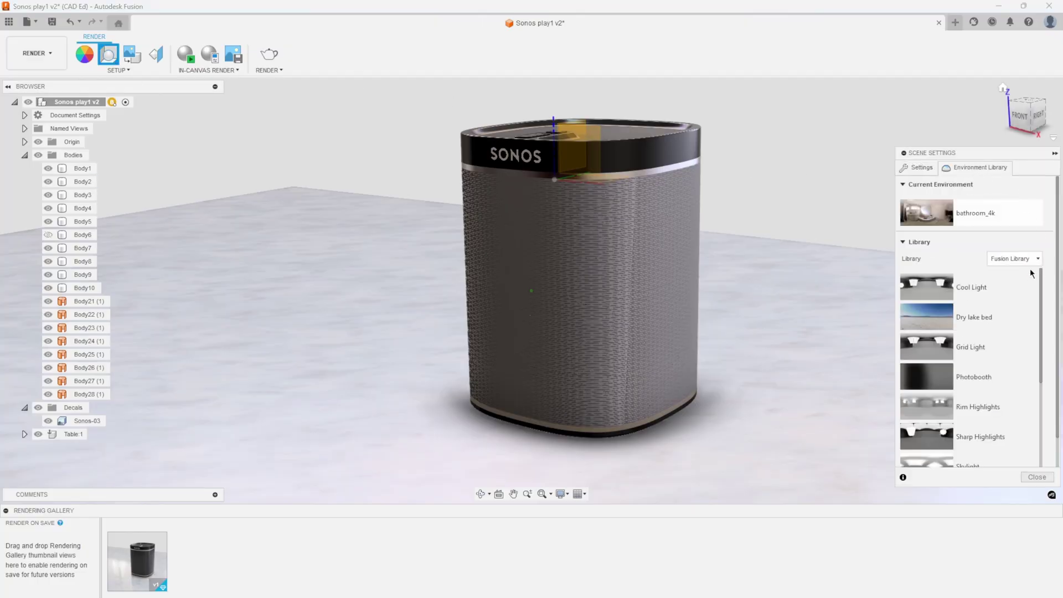
pyautogui.scroll(-5, 1040, 284)
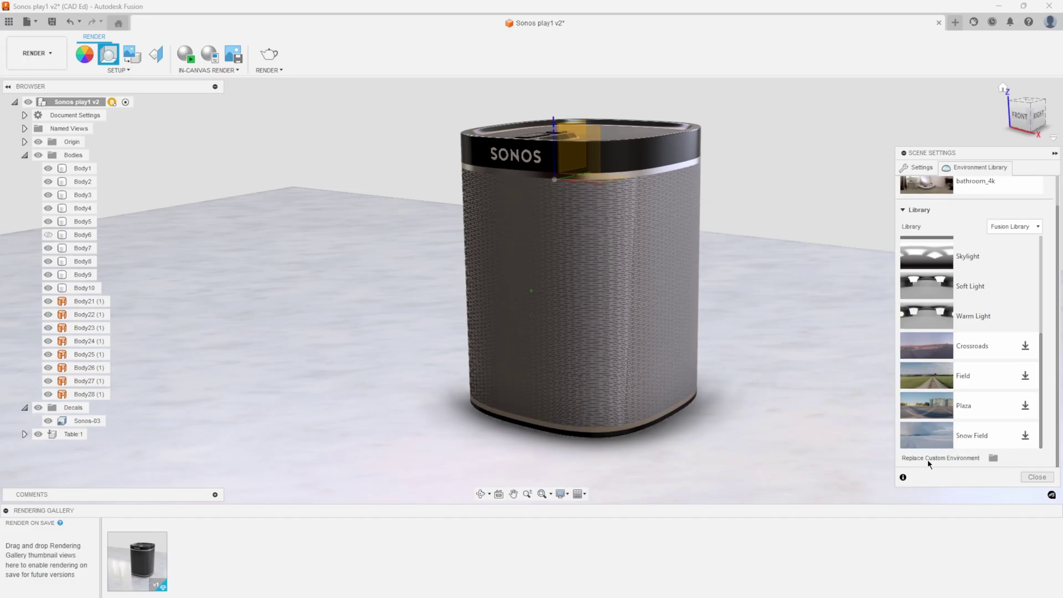
pyautogui.click(992, 457)
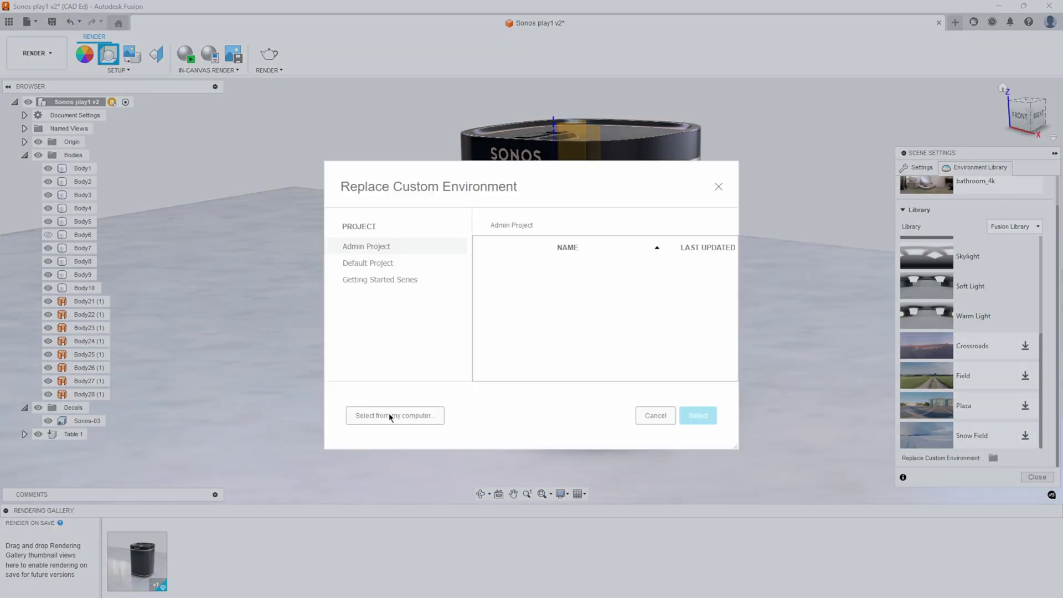
pyautogui.click(390, 416)
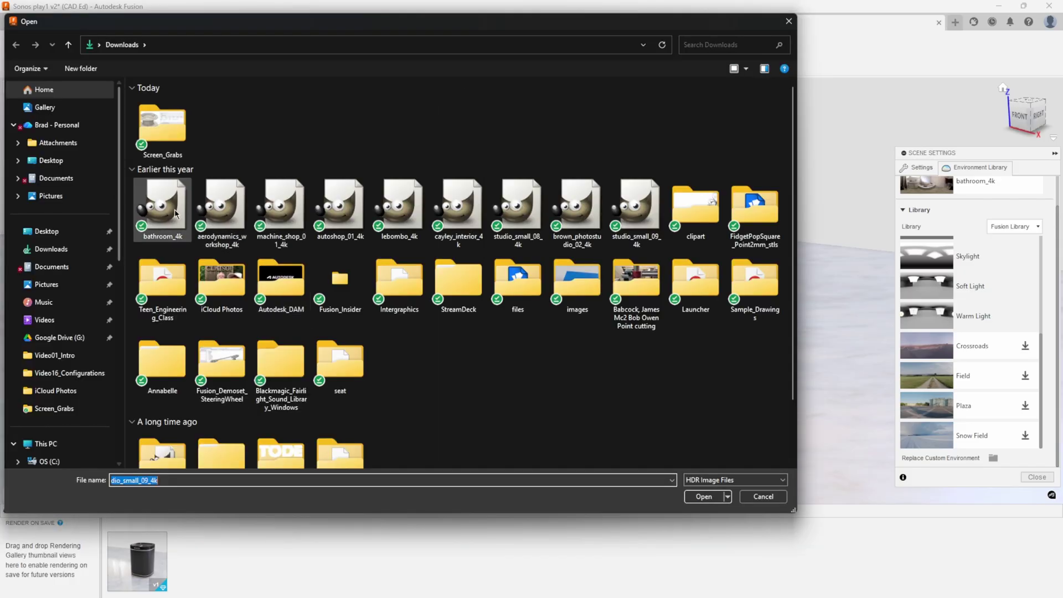
pyautogui.click(175, 213)
pyautogui.click(707, 496)
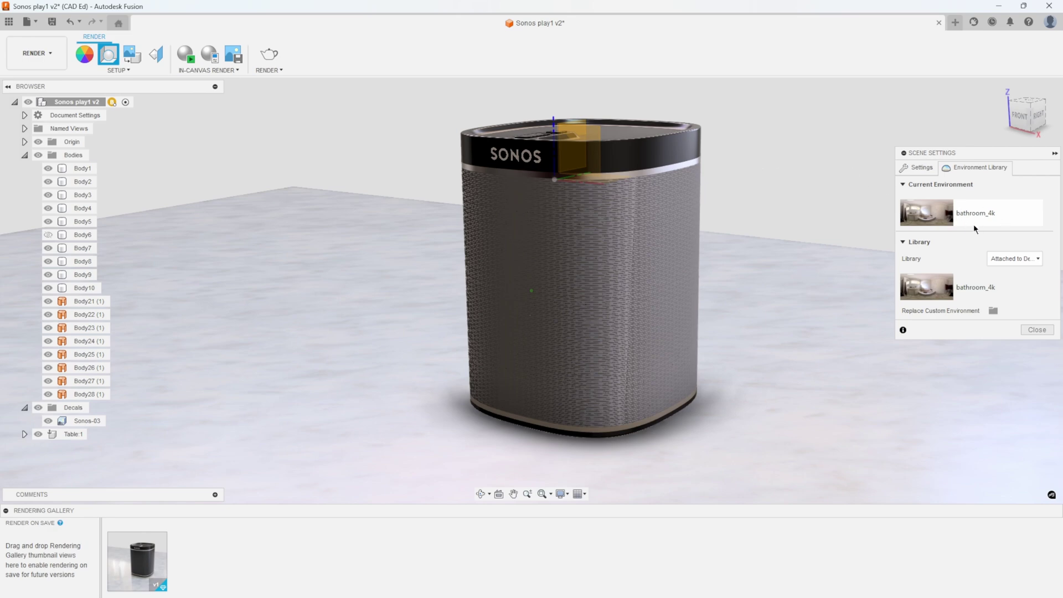
pyautogui.click(1037, 329)
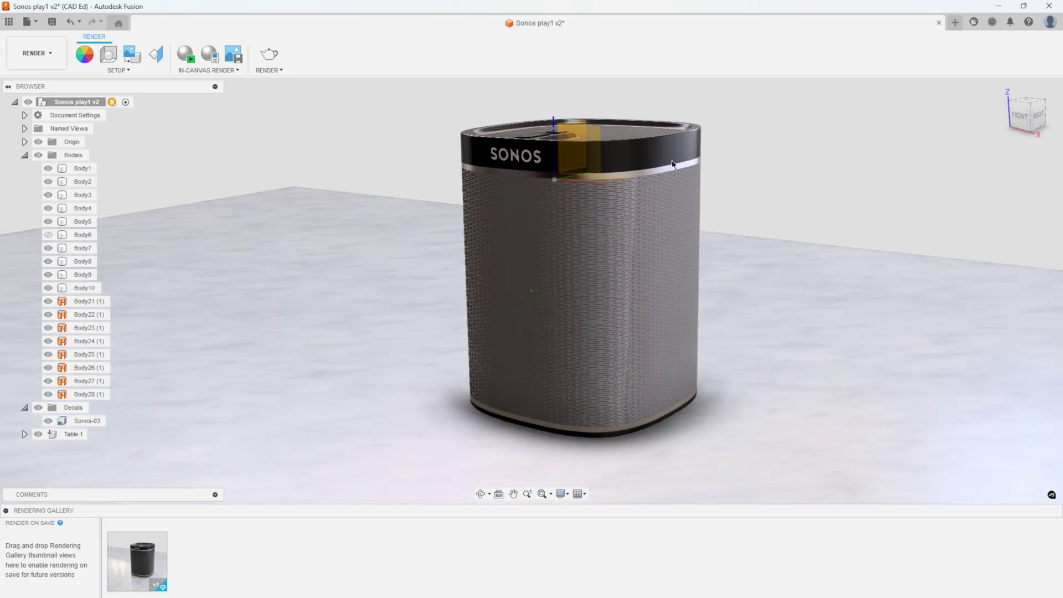
# Step: Rotate the scene's environment lighting to -70.1 deg and finish the scene settings
pyautogui.click(109, 53)
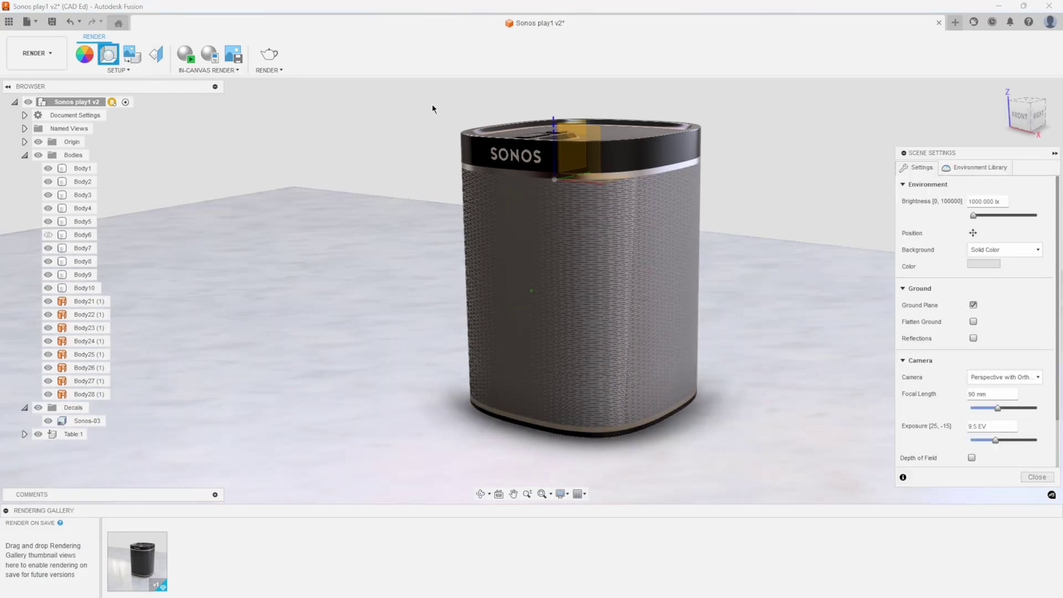
pyautogui.click(973, 233)
pyautogui.moveTo(838, 478); pyautogui.dragTo(802, 478)
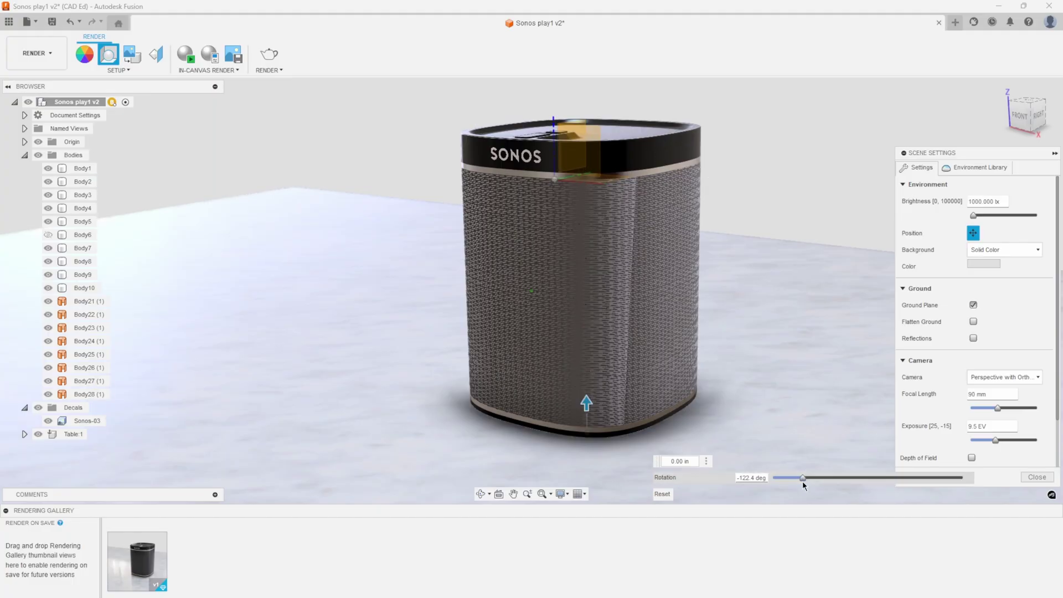
pyautogui.moveTo(802, 478); pyautogui.dragTo(832, 485)
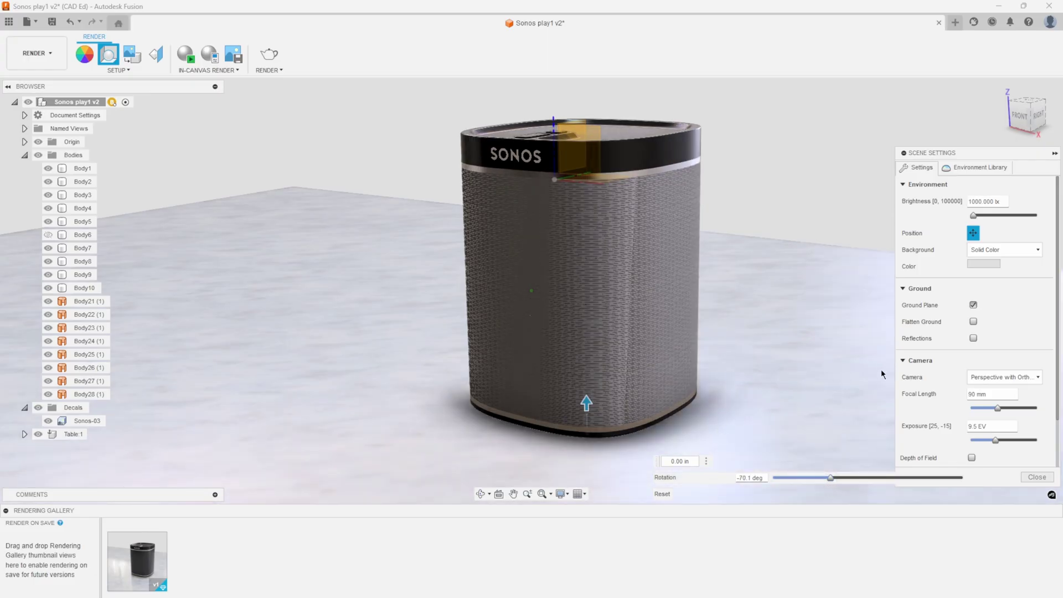
pyautogui.click(1037, 477)
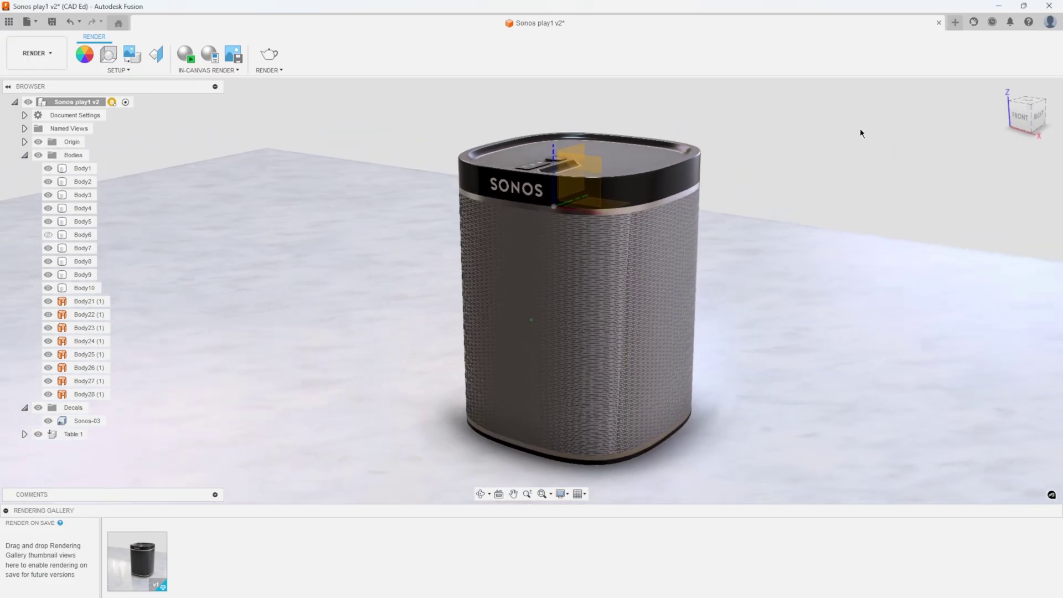
# Step: Start an in-canvas render of the speaker on the table and check the grille on its front face
pyautogui.click(181, 50)
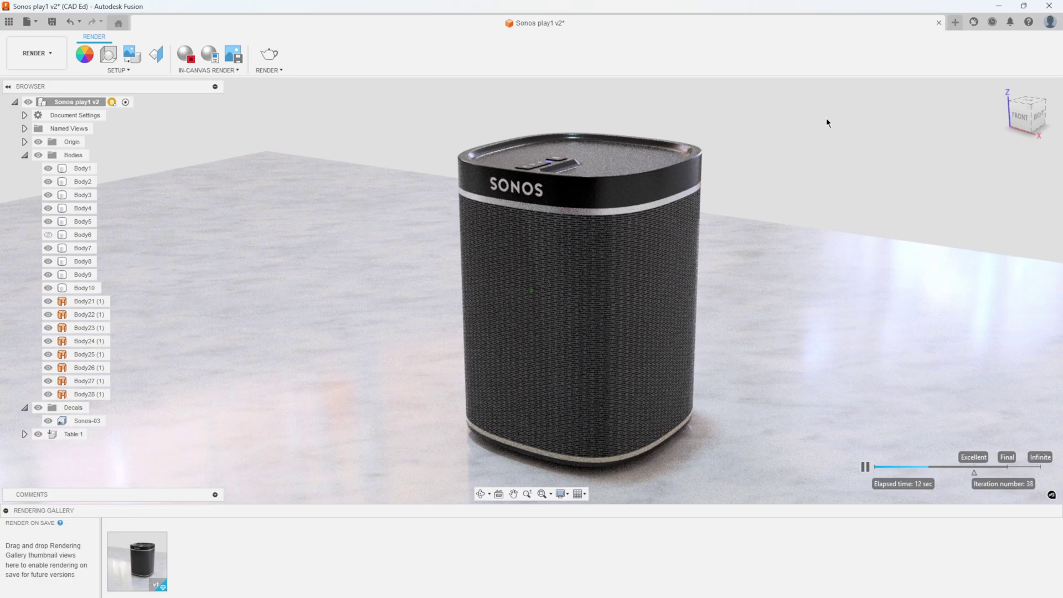
pyautogui.click(547, 401)
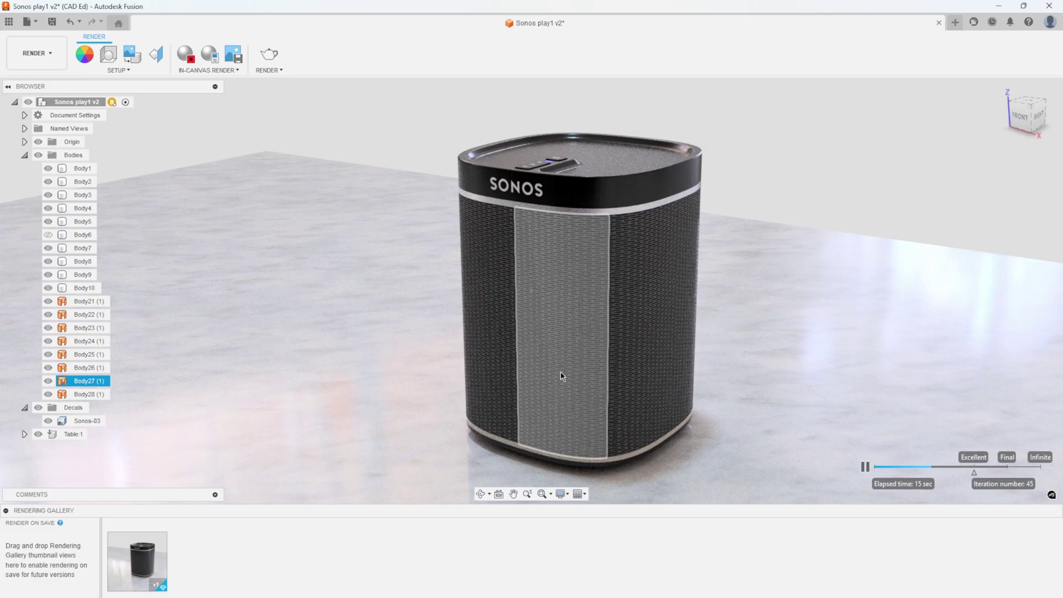
pyautogui.click(790, 116)
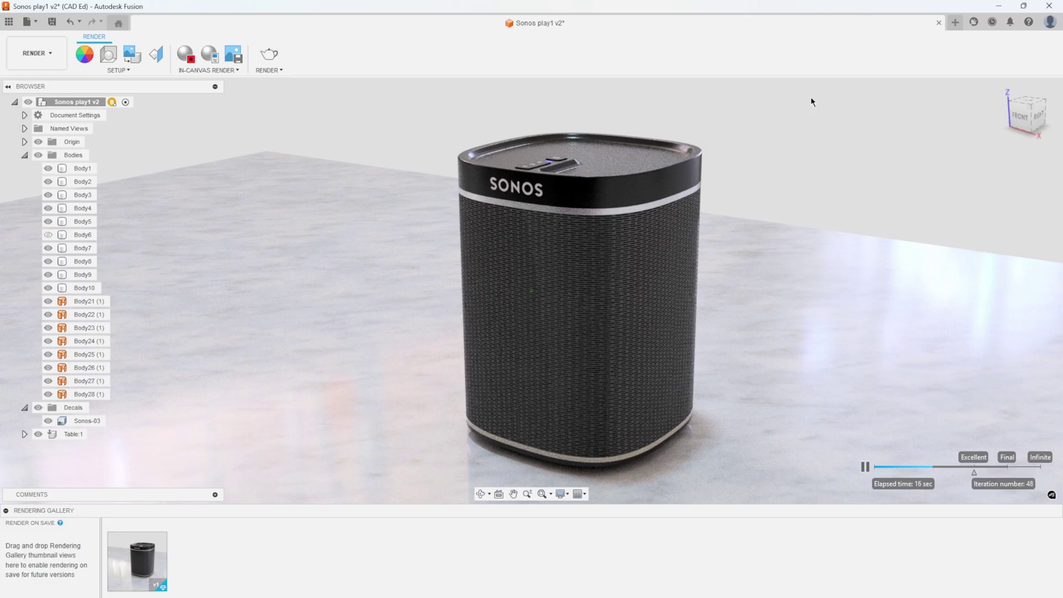